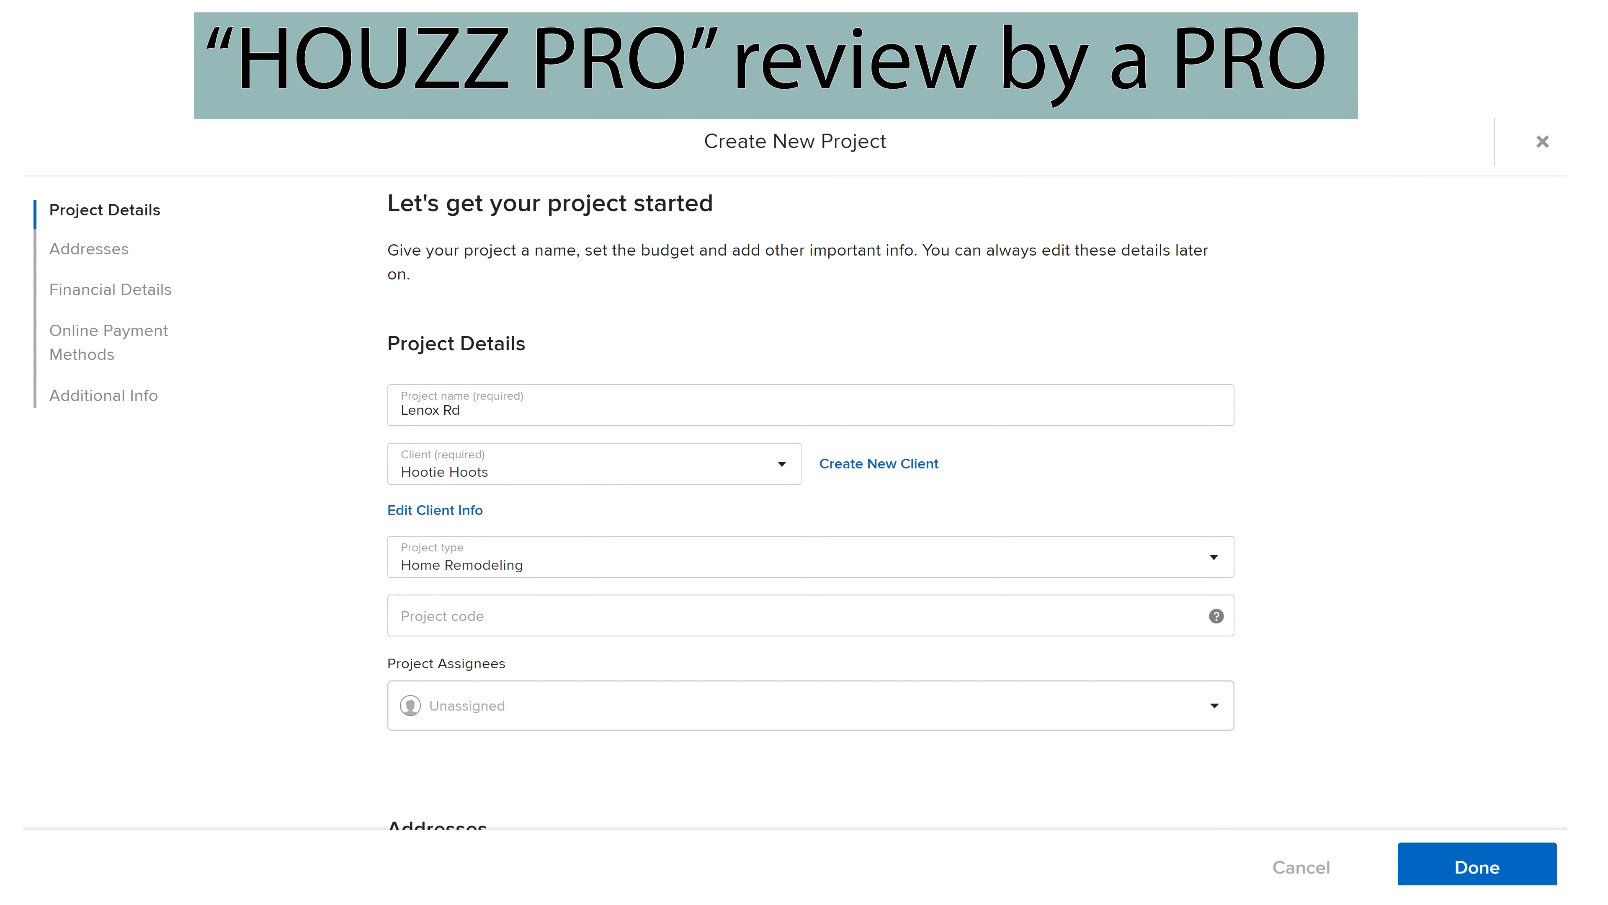
Review the new project's address, budget, payment and additional info sections, leave budget and scope blank, and create the project
scroll(811, 507, "down", 5)
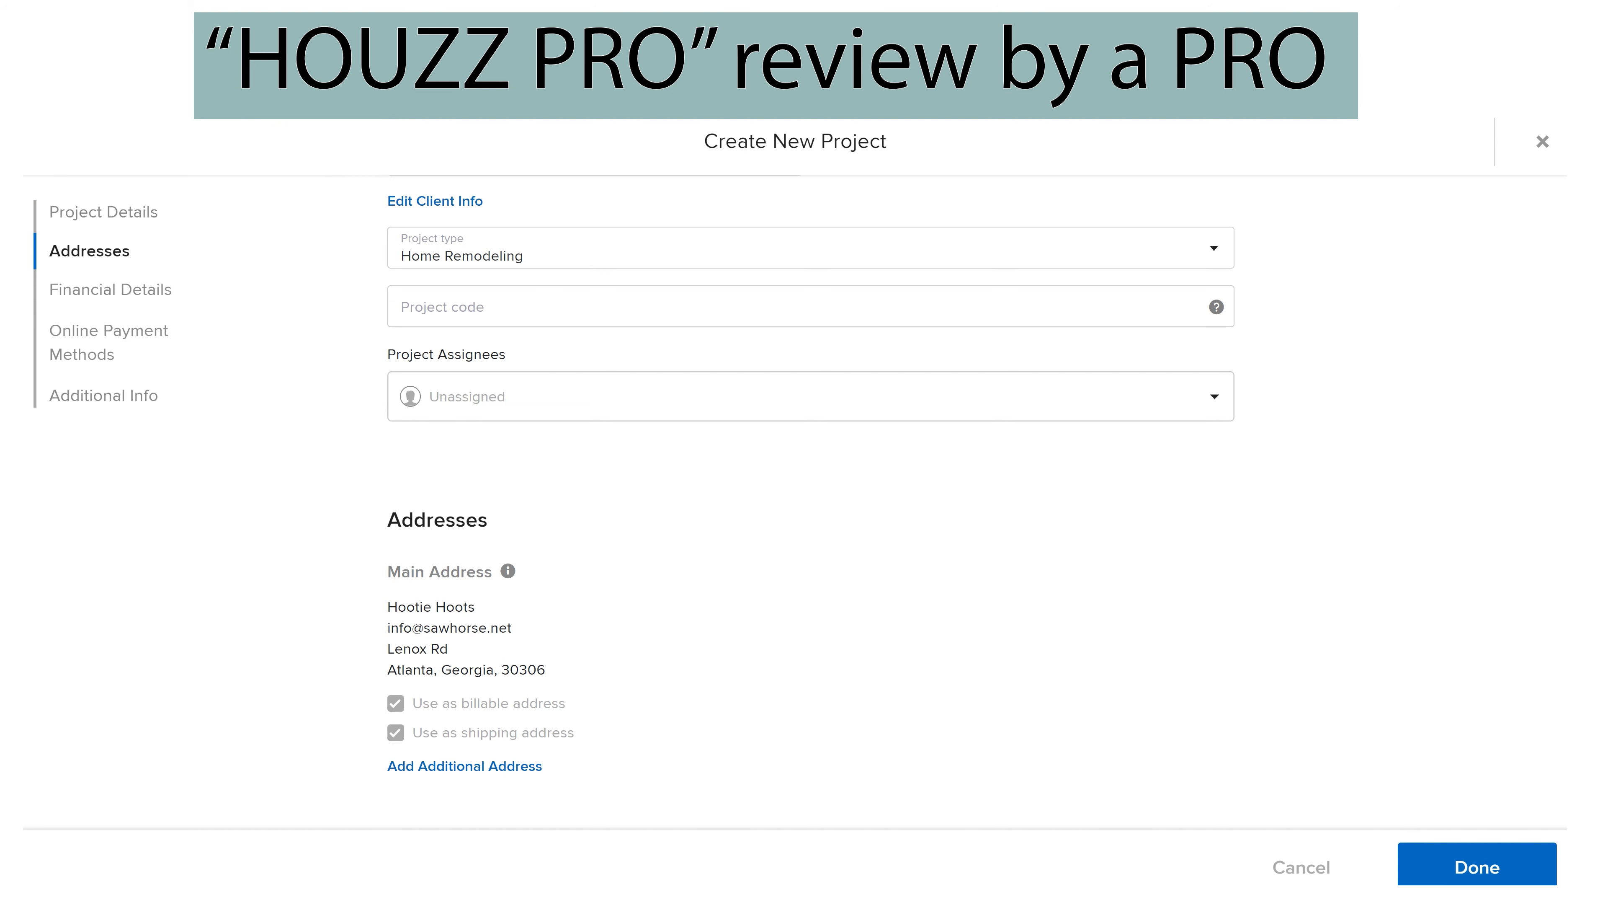
scroll(810, 507, "down", 7)
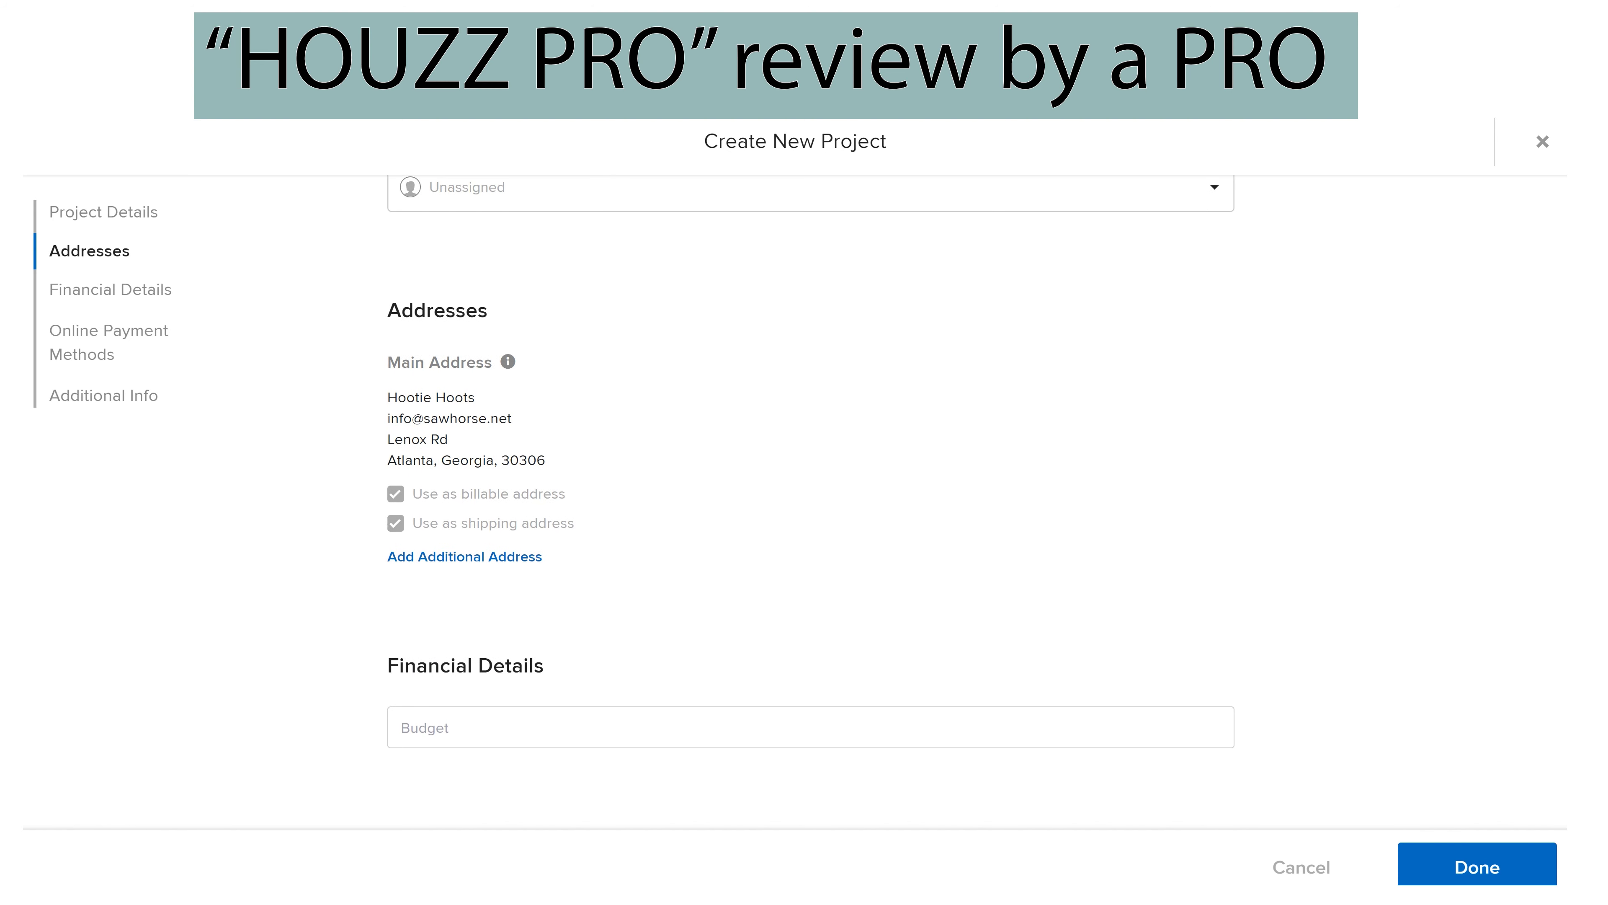
scroll(810, 507, "down", 3)
left_click(418, 313)
left_click(810, 380)
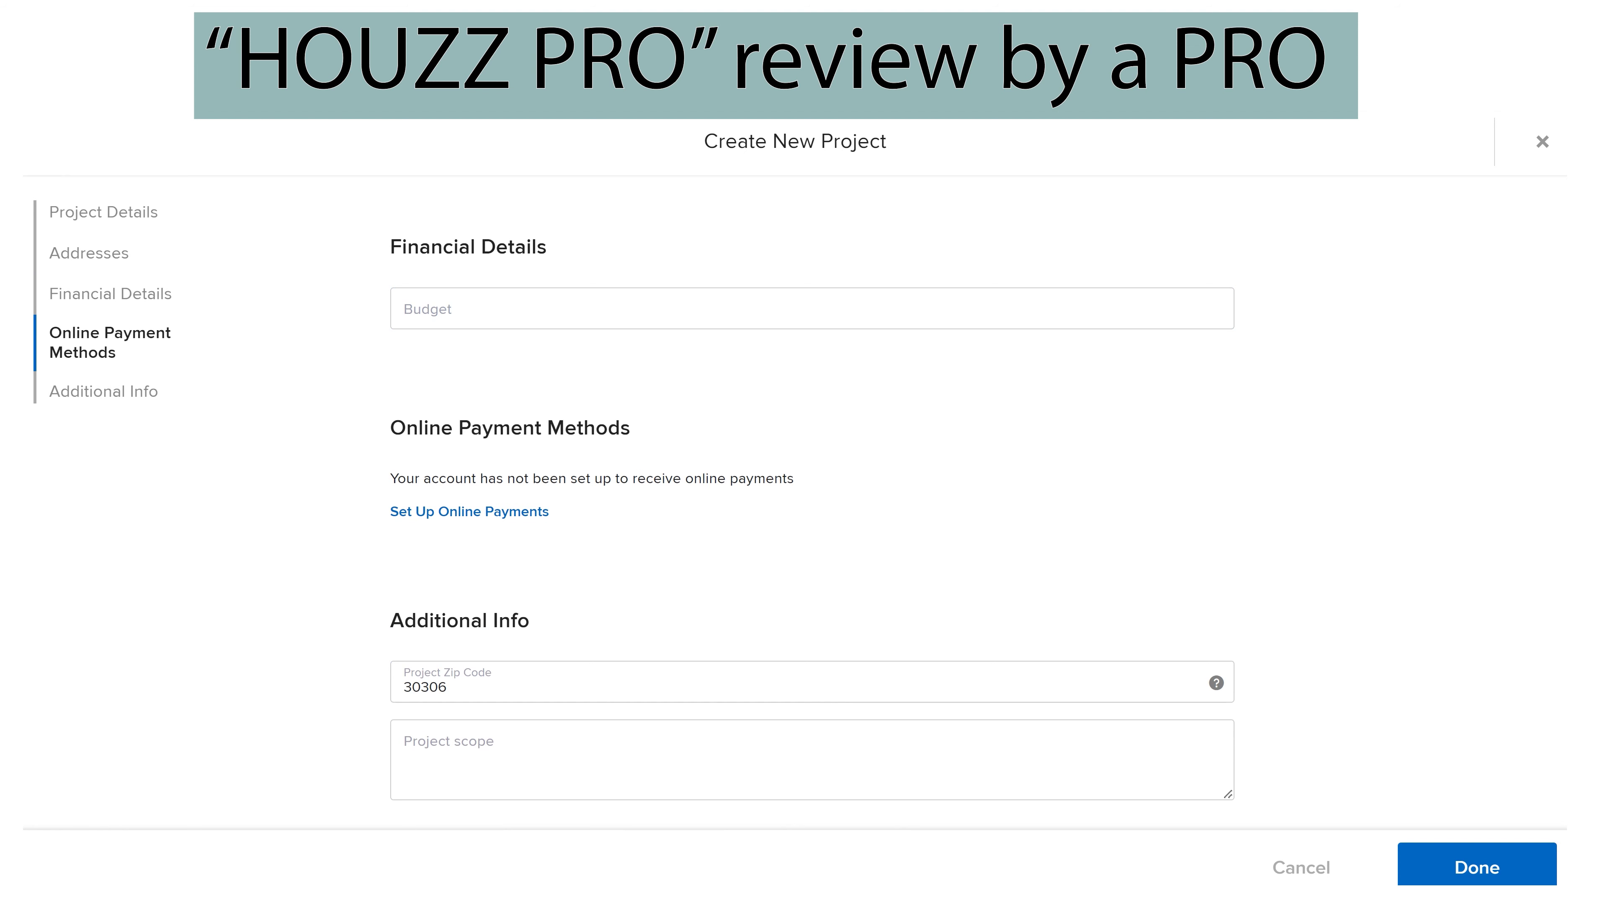
scroll(810, 507, "down", 2)
left_click(408, 641)
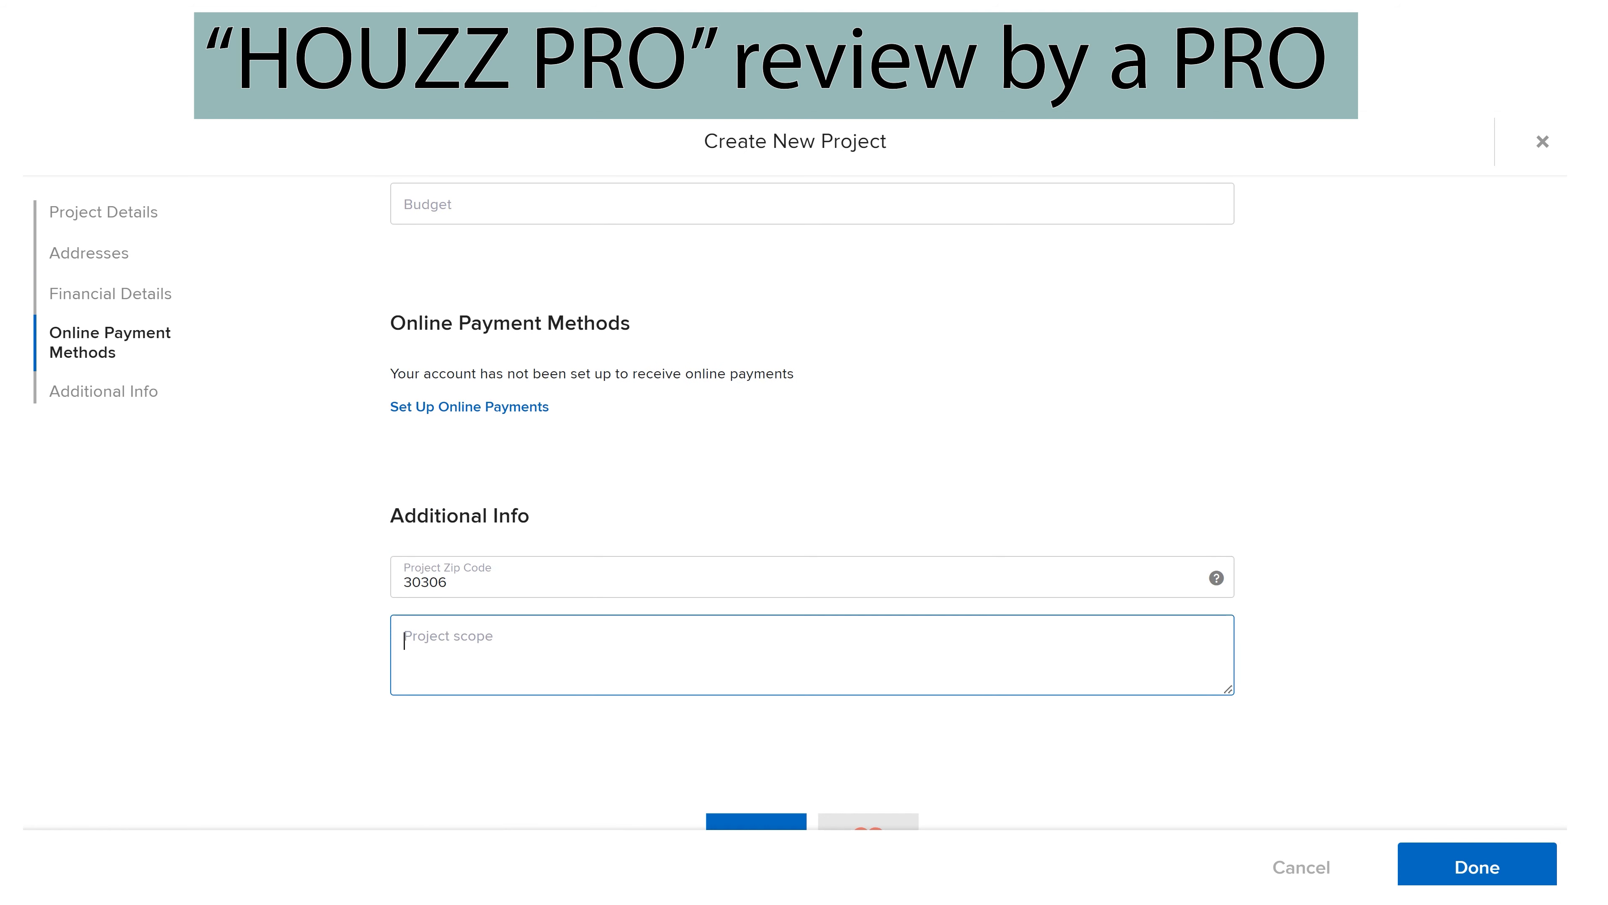
scroll(811, 507, "down", 5)
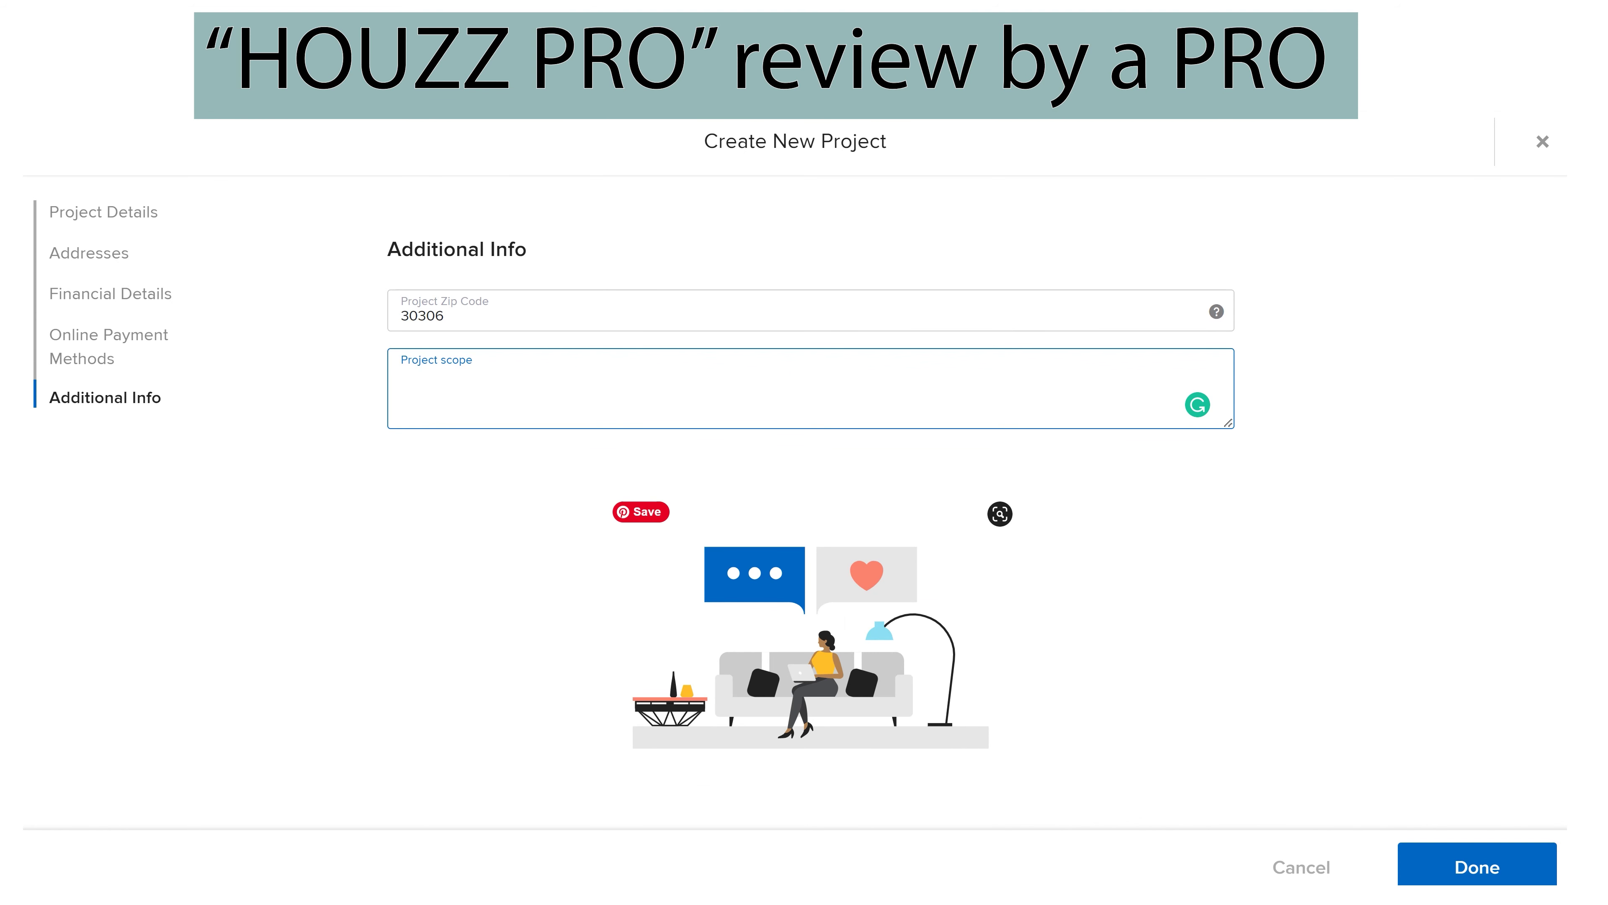
left_click(1477, 866)
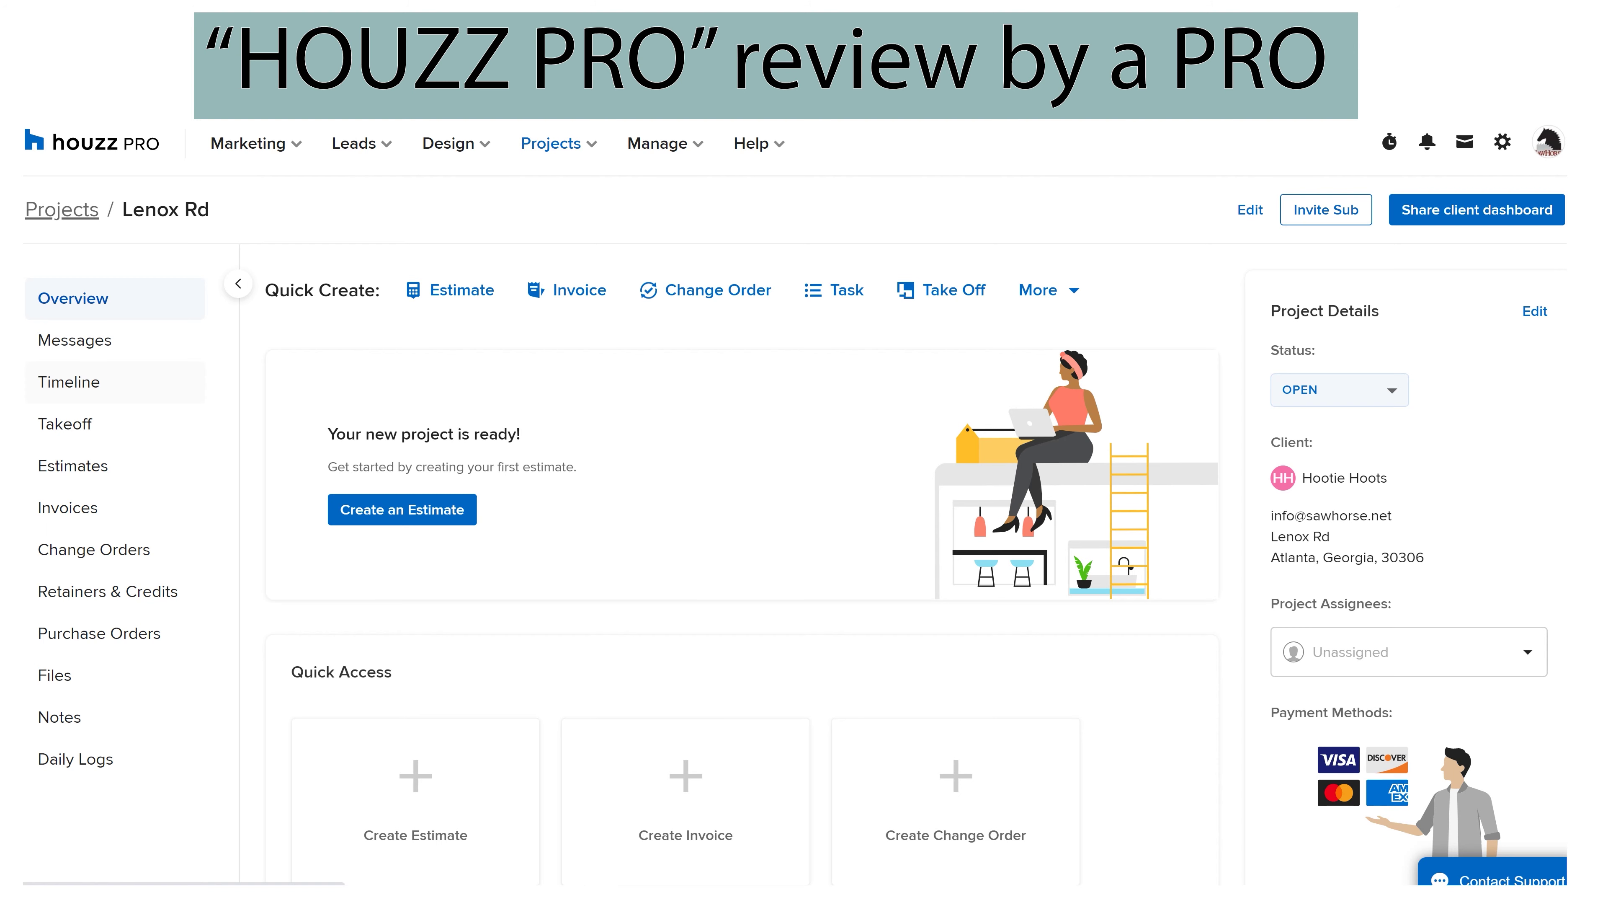
View the project's timeline in Calendar View, then return it to Gantt View
left_click(70, 382)
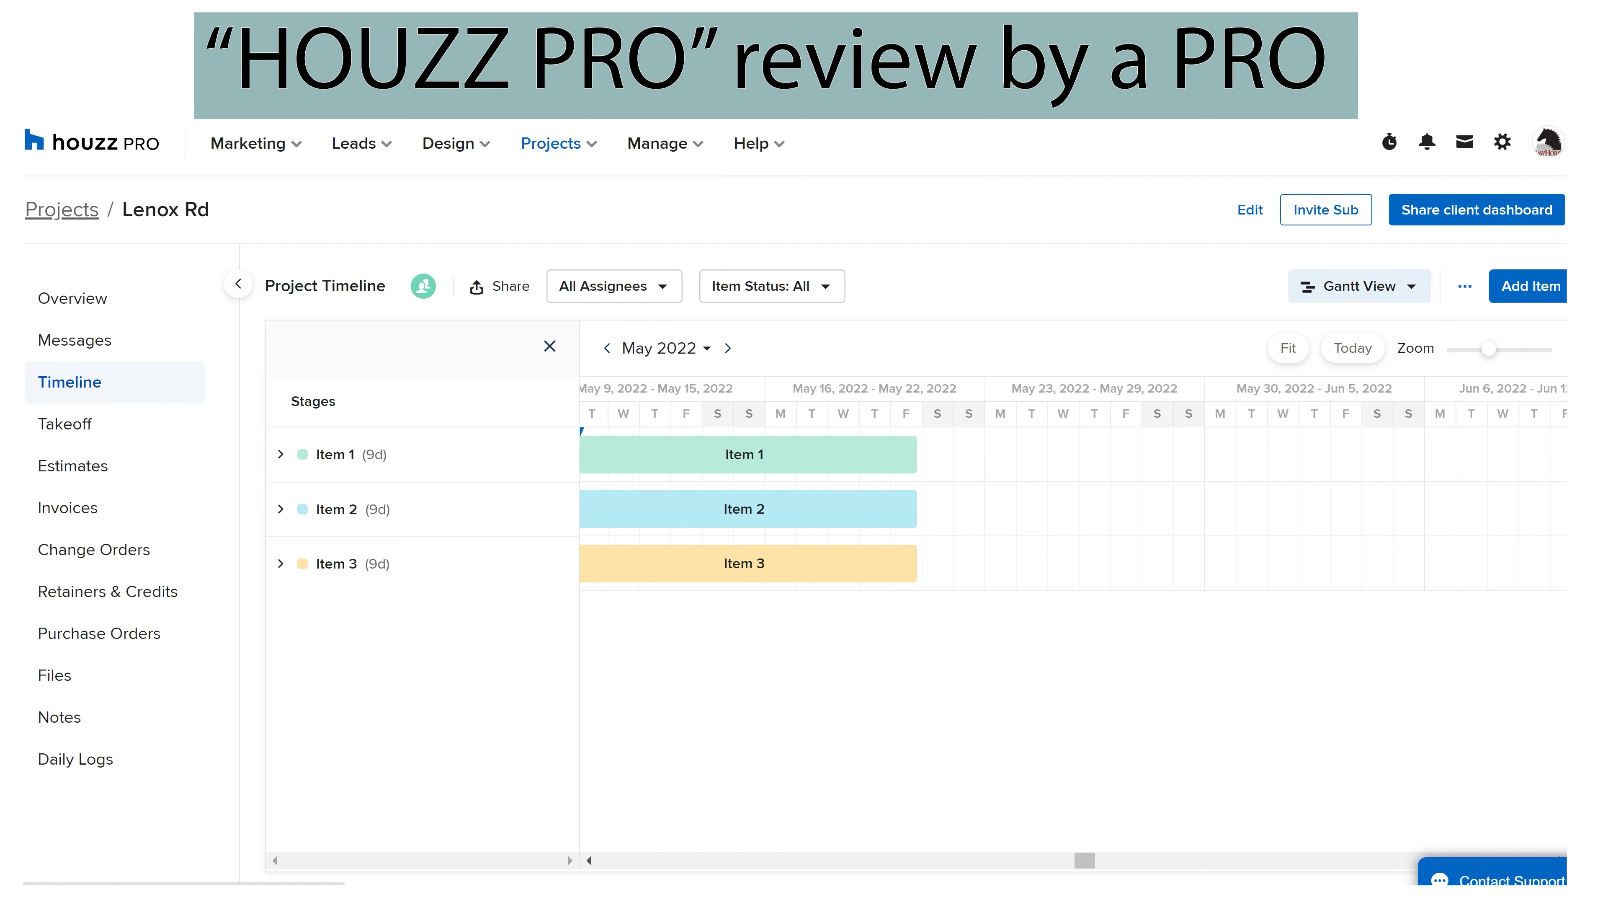
left_click(1358, 286)
left_click(1365, 331)
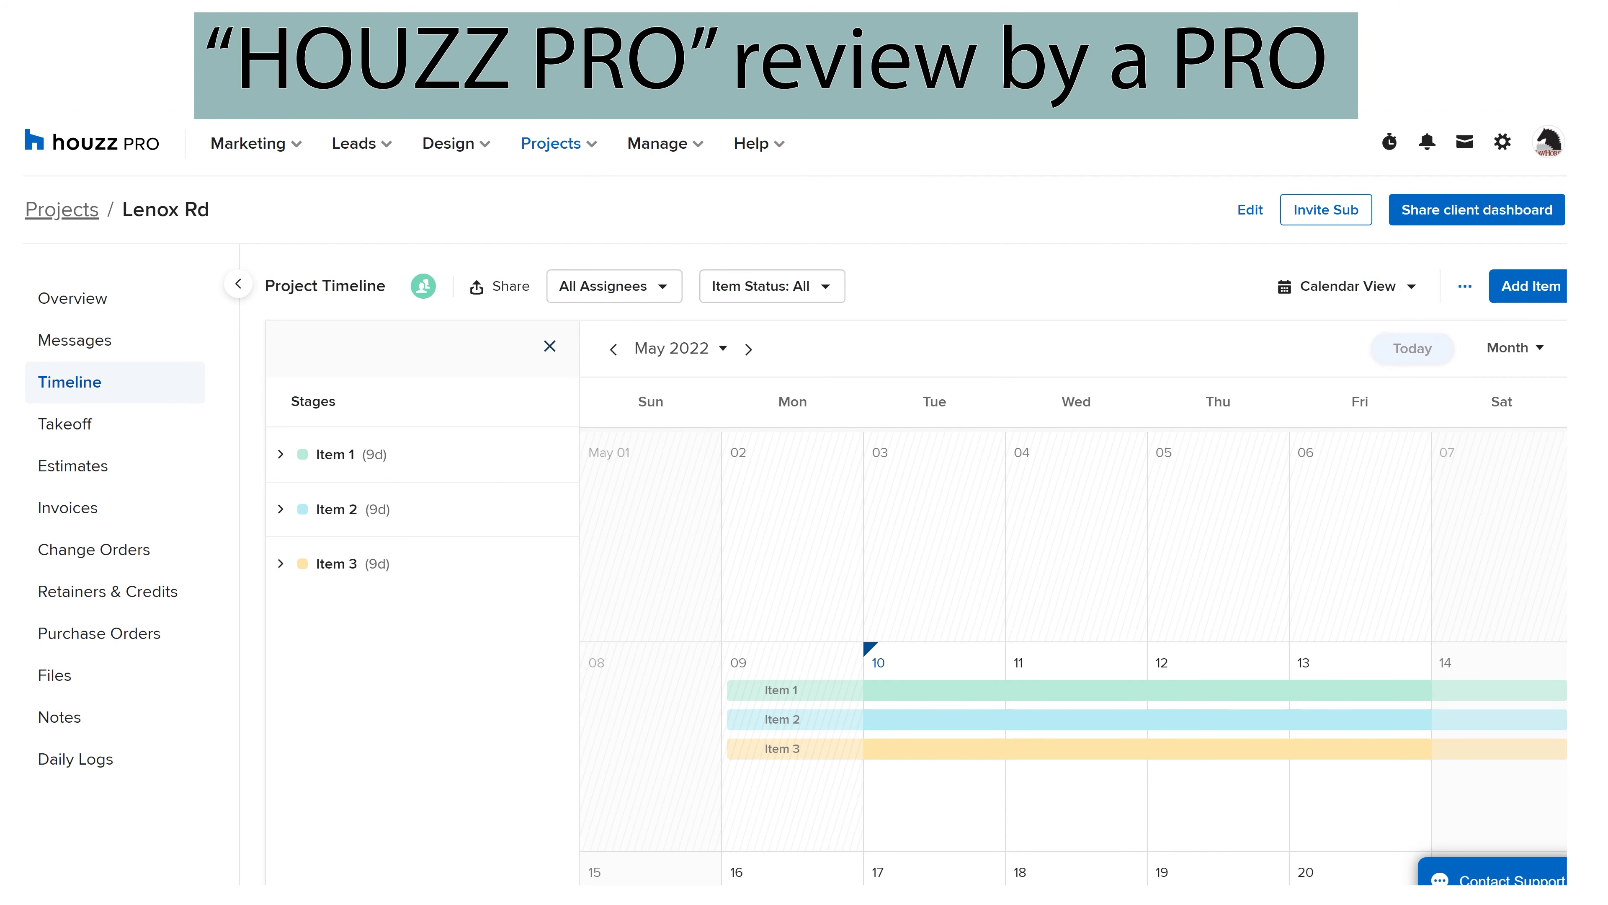
left_click(1348, 286)
left_click(1336, 374)
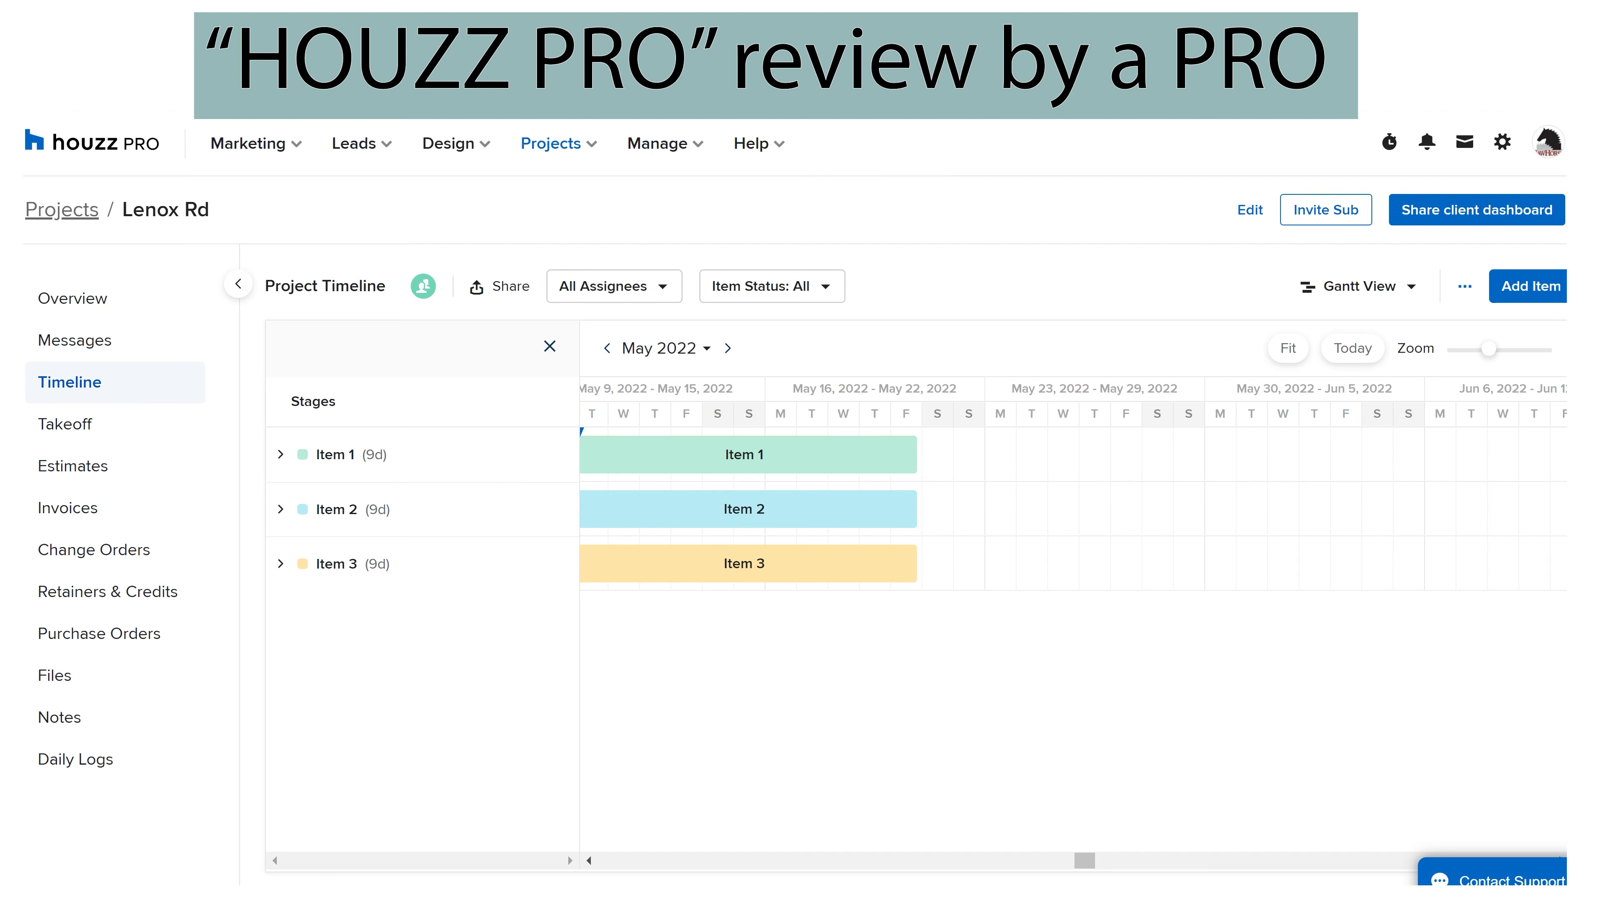
Look through the project's Sample Daily Log and duplicate it as an editable daily log
left_click(76, 759)
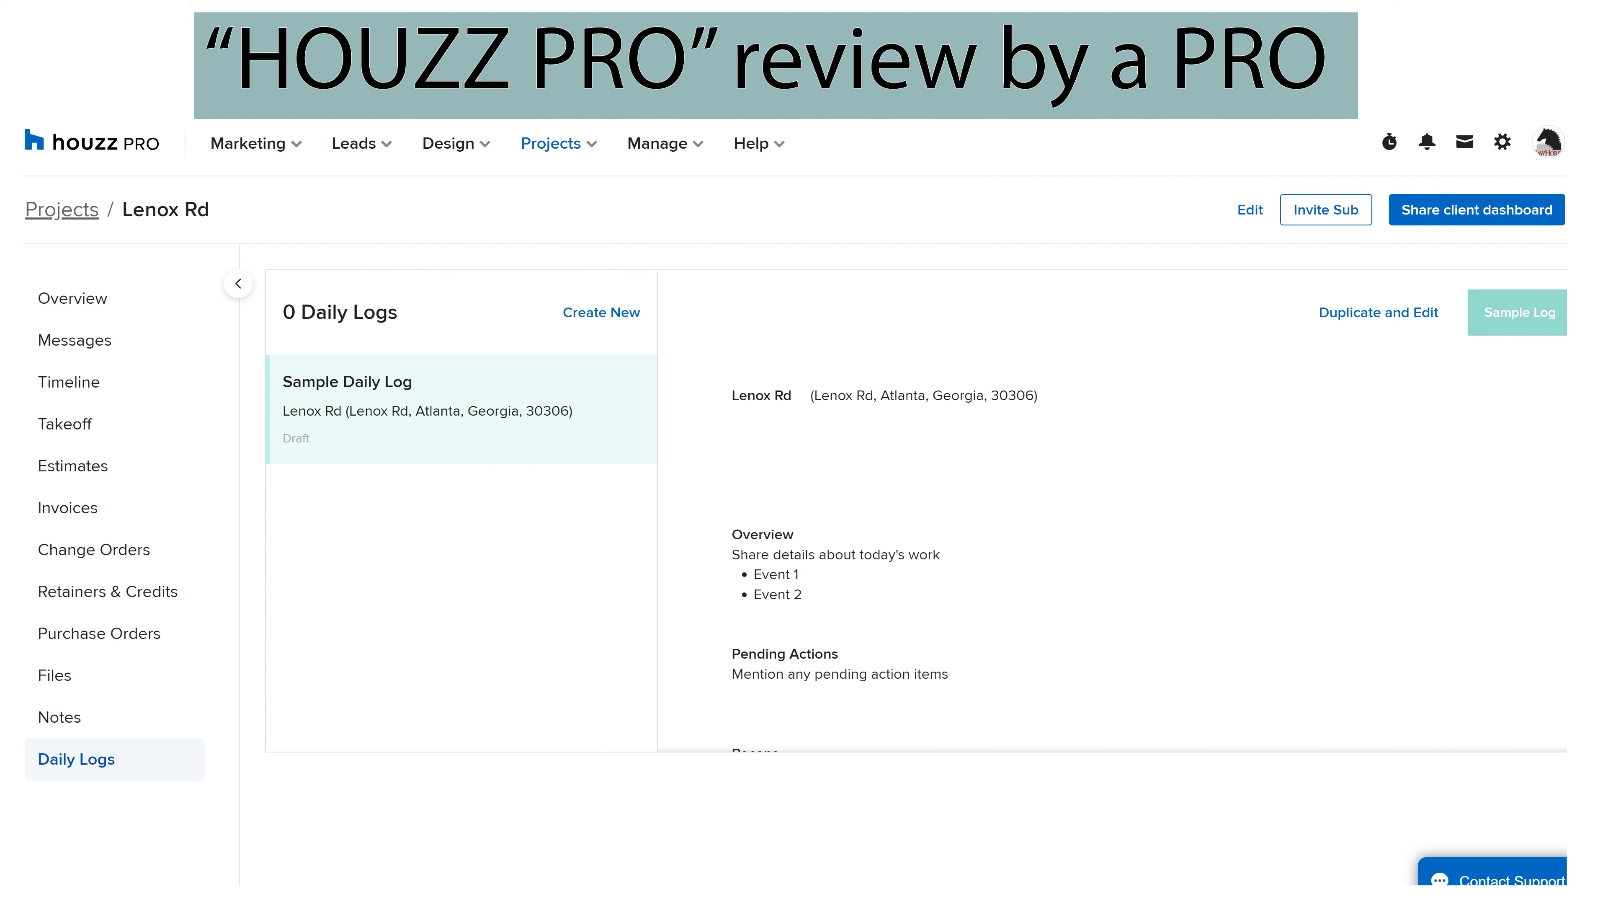
scroll(1114, 551, "down", 5)
scroll(1114, 551, "up", 5)
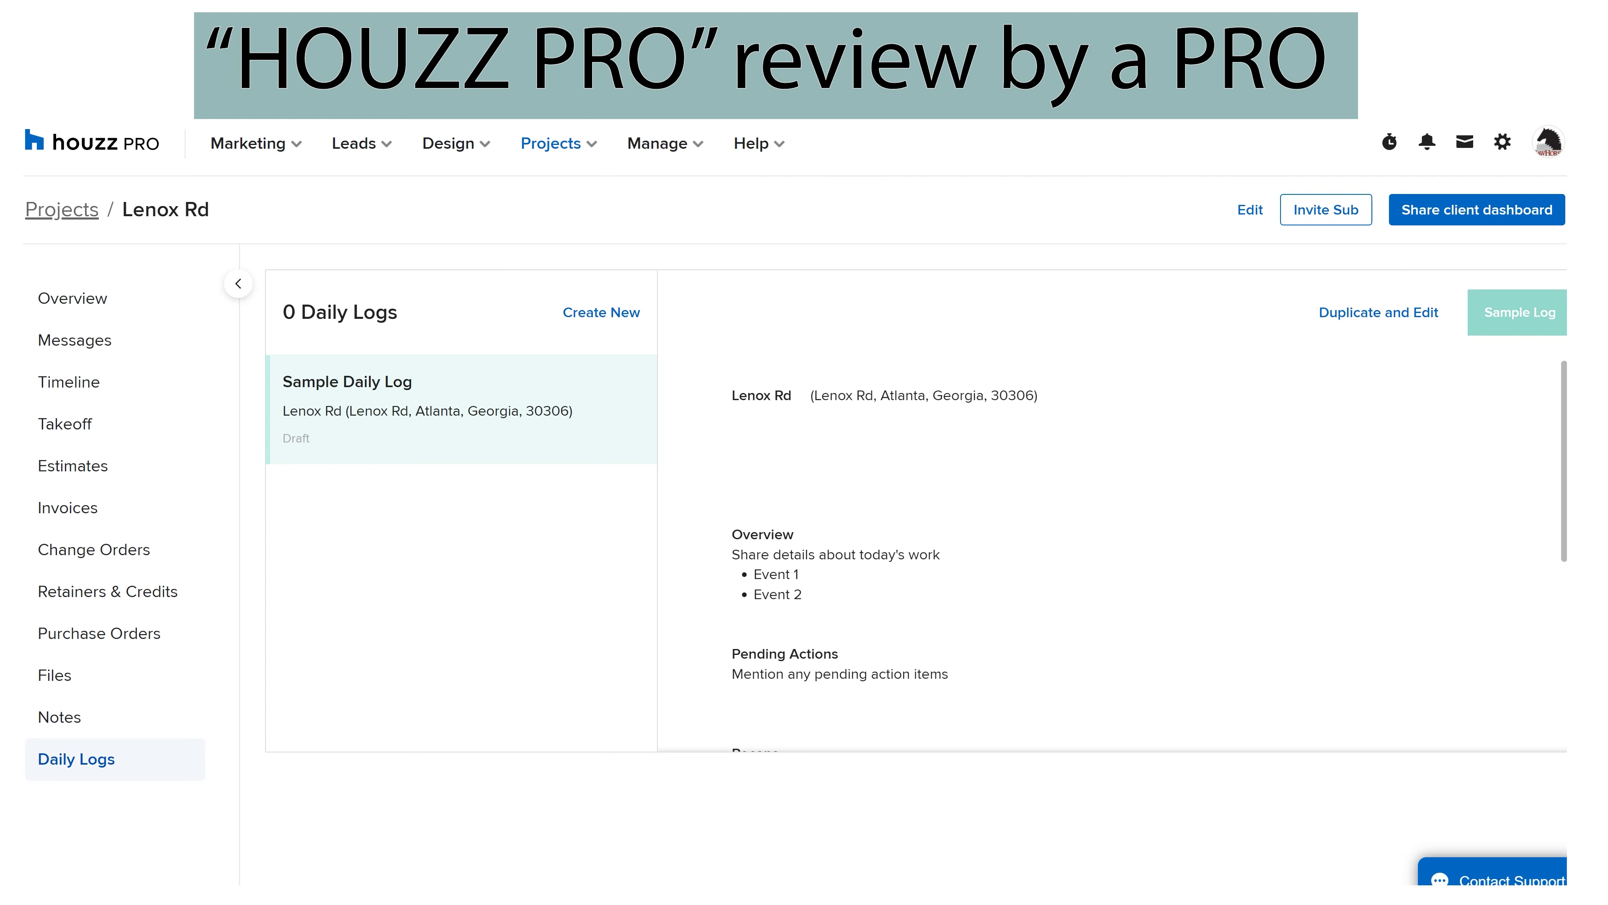
scroll(1115, 551, "down", 3)
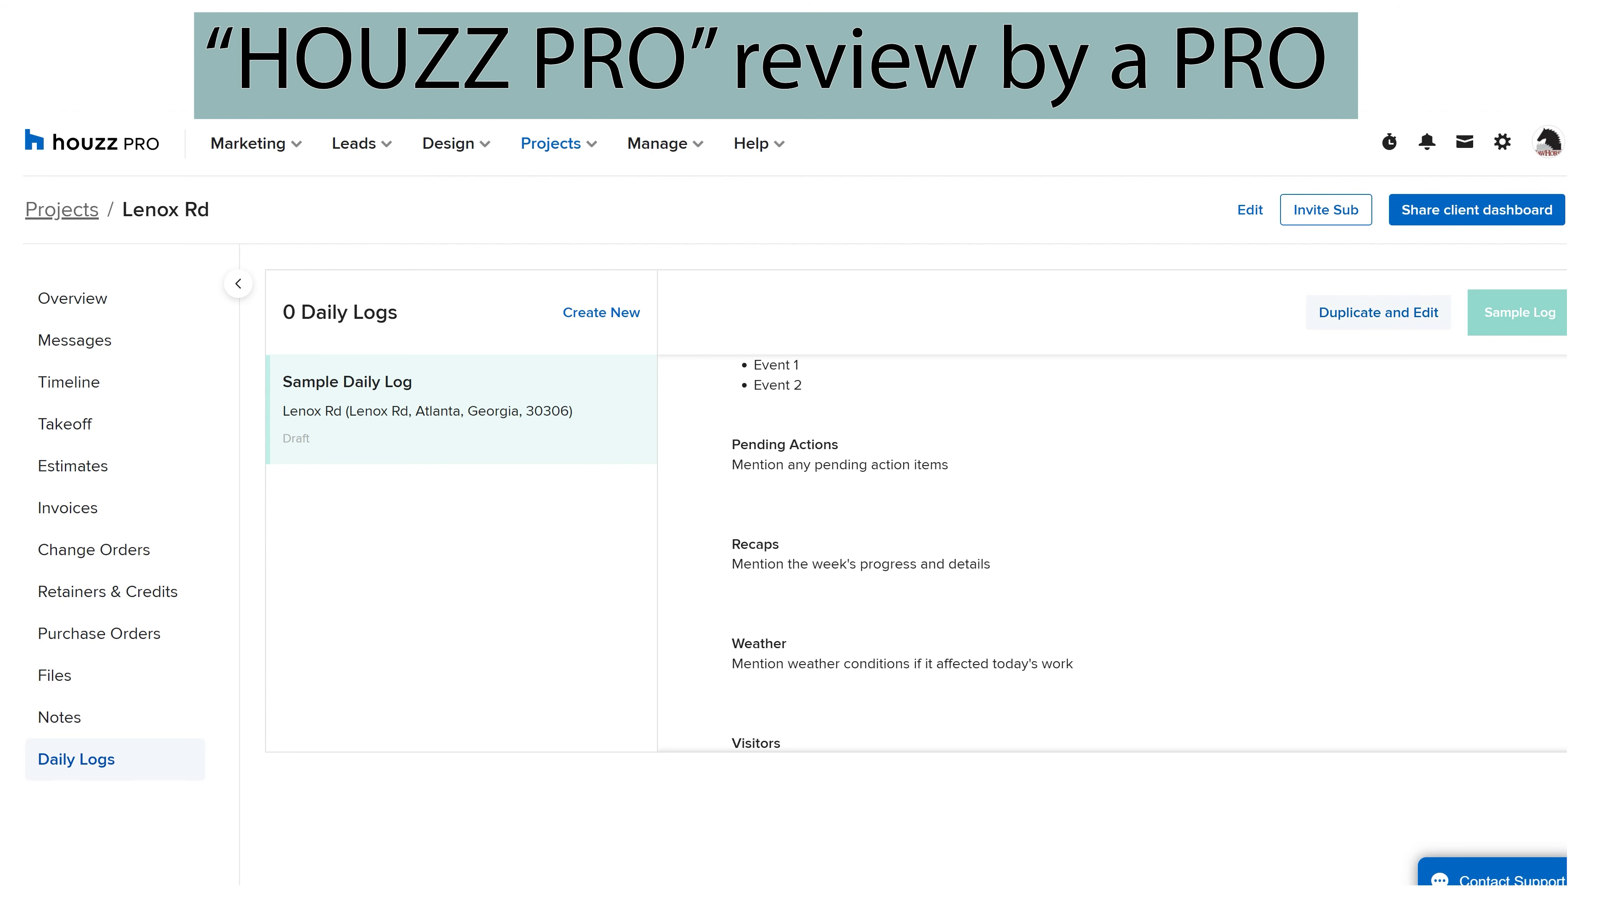
left_click(1378, 313)
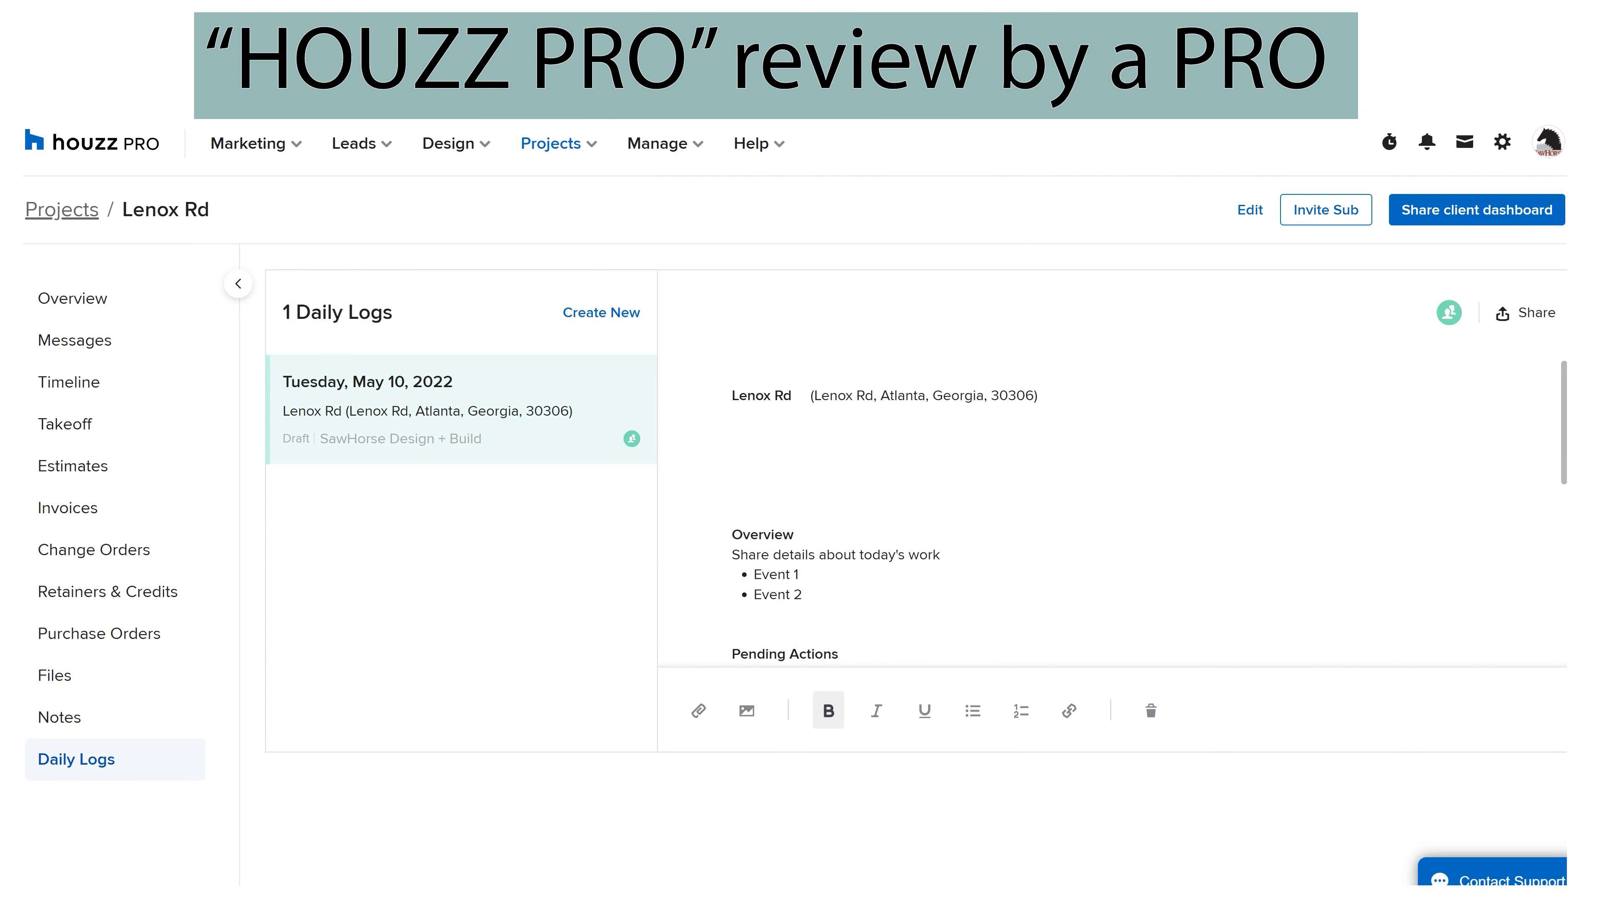
Replace the "Event 1" bullet under Overview in the new daily log with "Demolition", keeping "Event 2" as a separate bullet
left_click(732, 455)
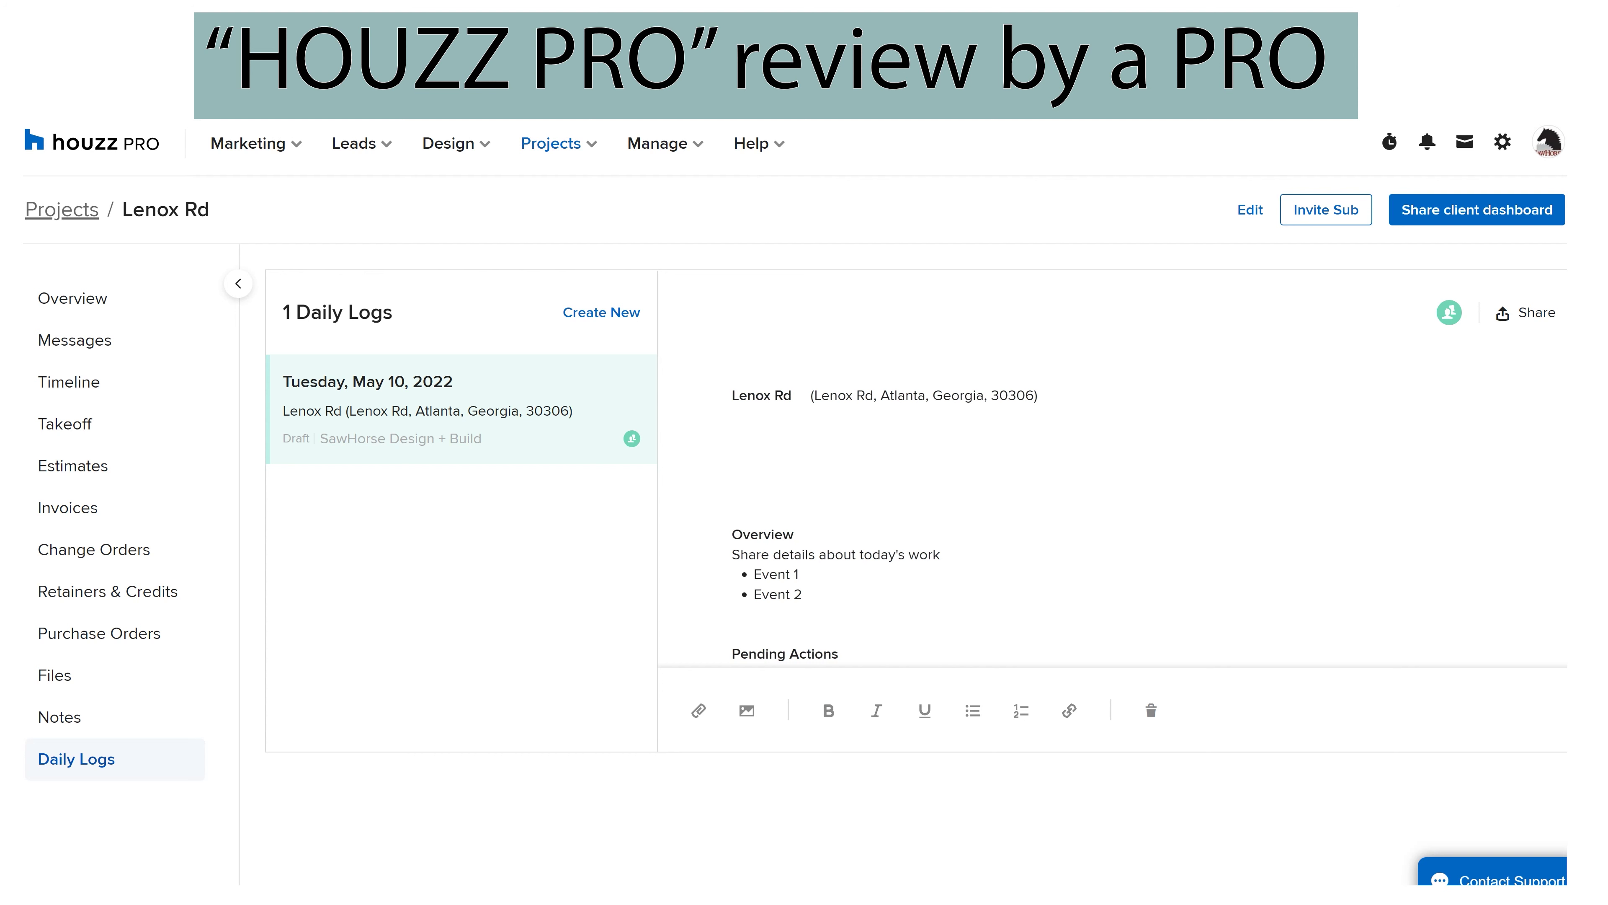
scroll(1112, 510, "down", 2)
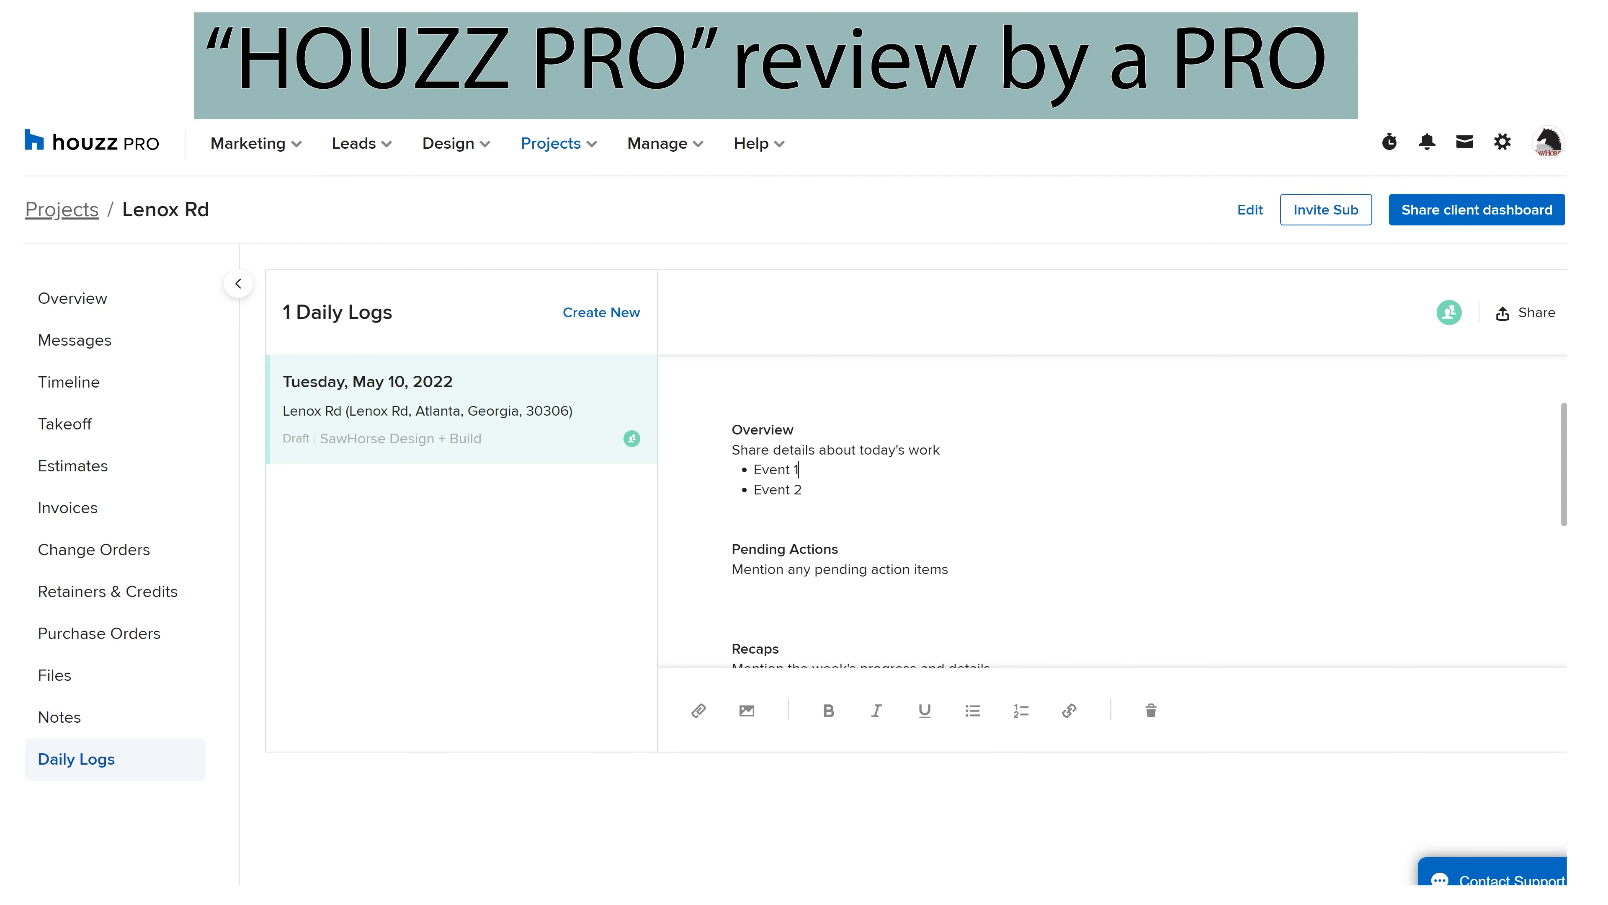
triple_click(797, 470)
type("Dem")
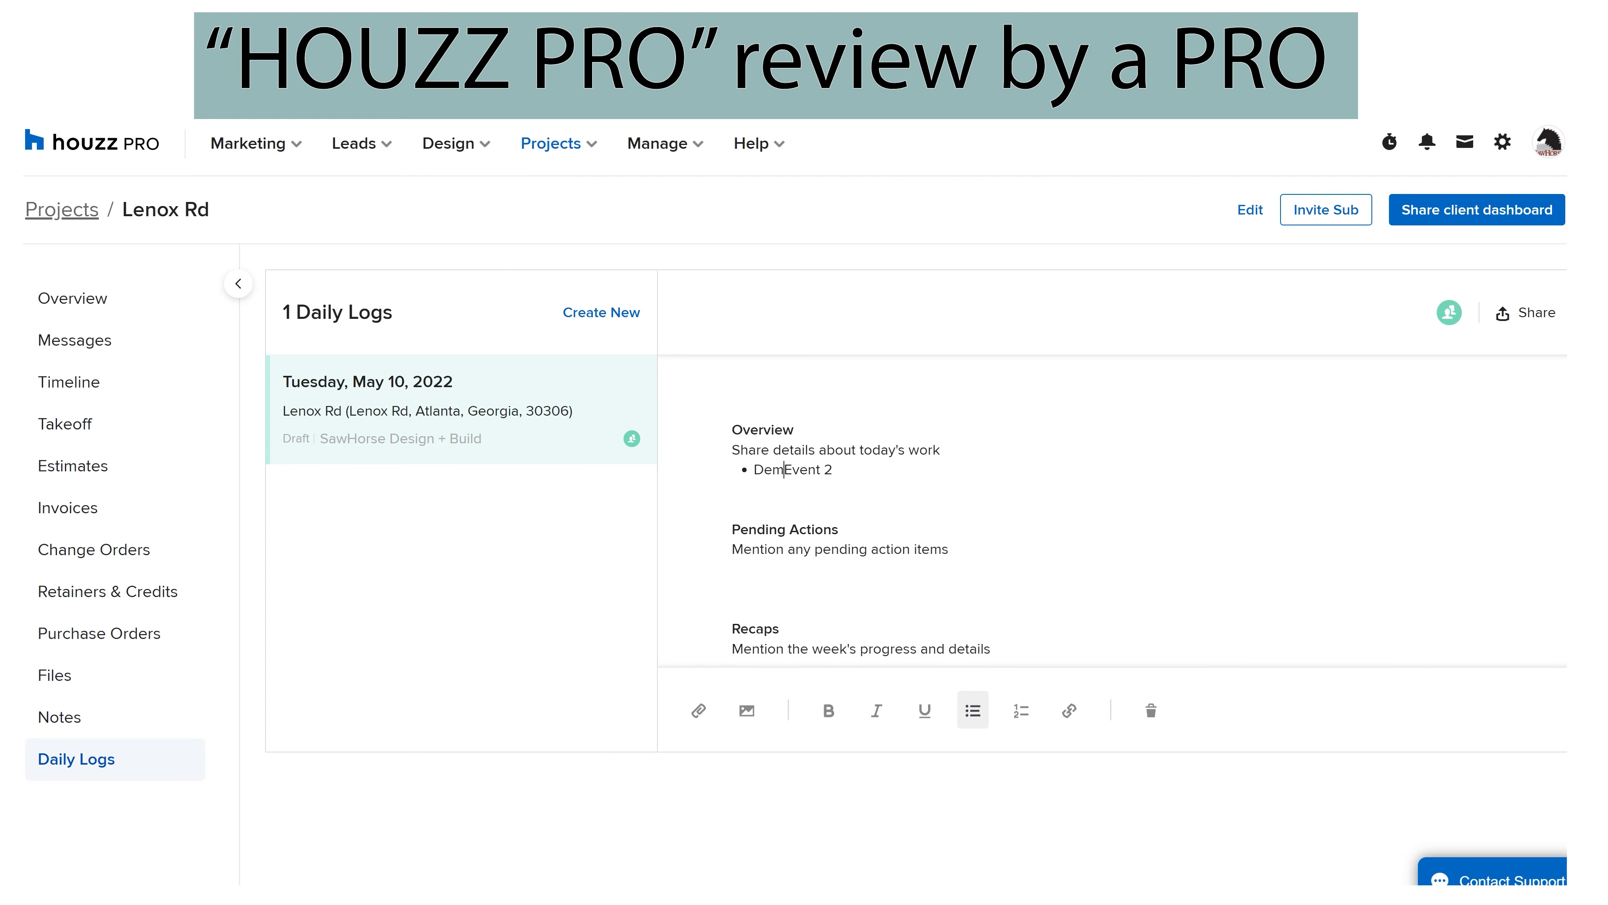
type("olition")
key("Return")
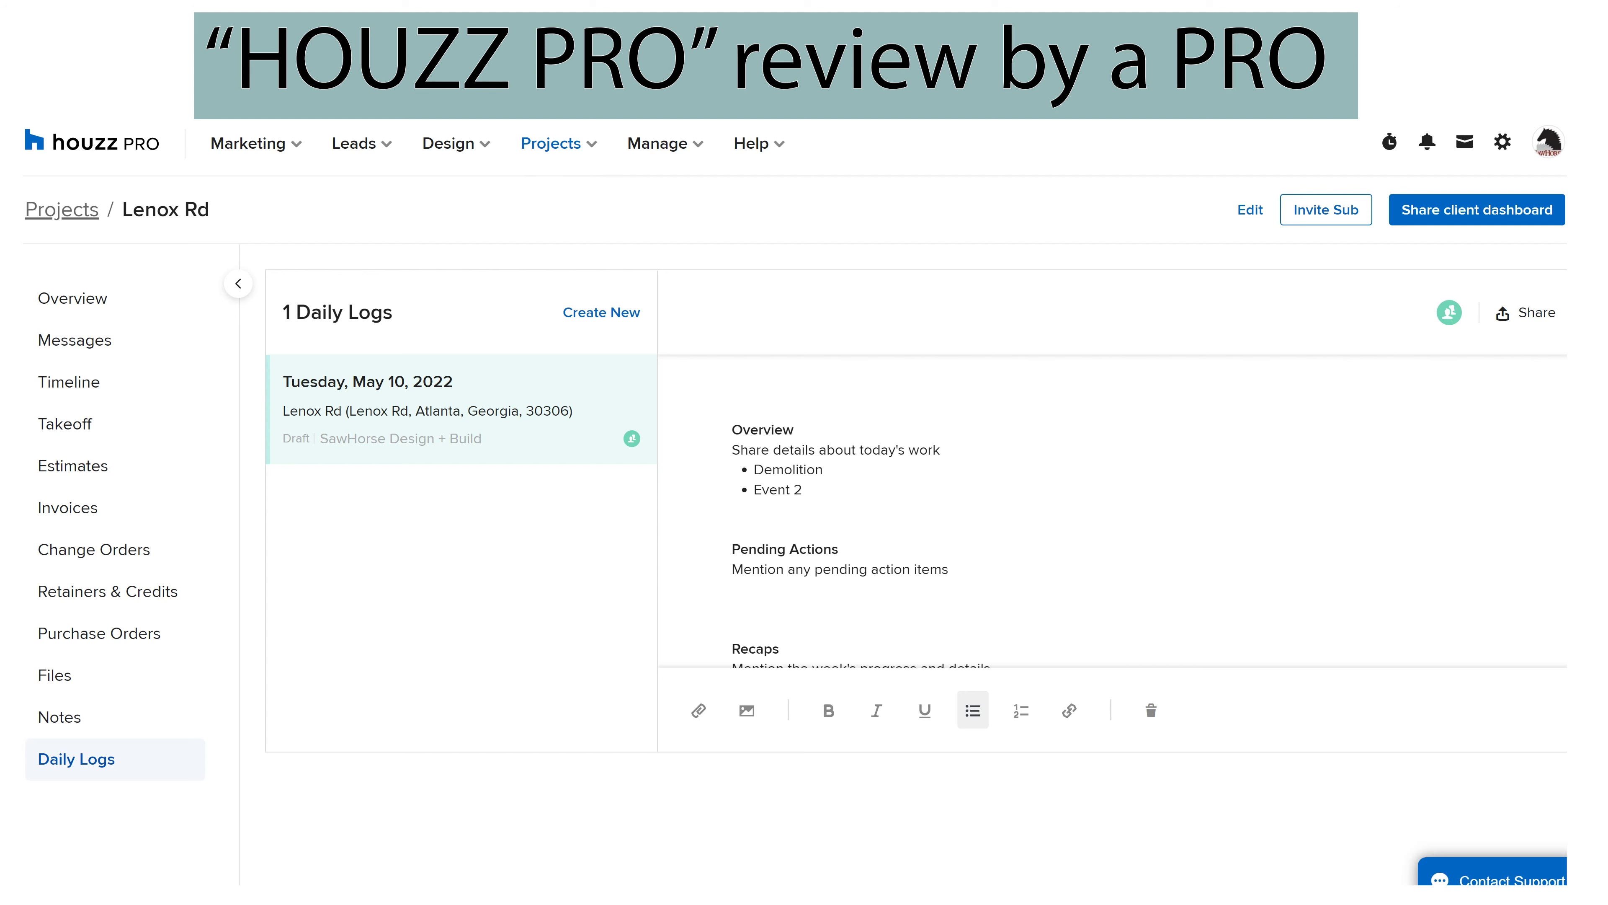
Examine the daily log's Pending Actions, Recaps, Weather, Visitors and Upcoming sections
scroll(1112, 511, "down", 3)
double_click(823, 569)
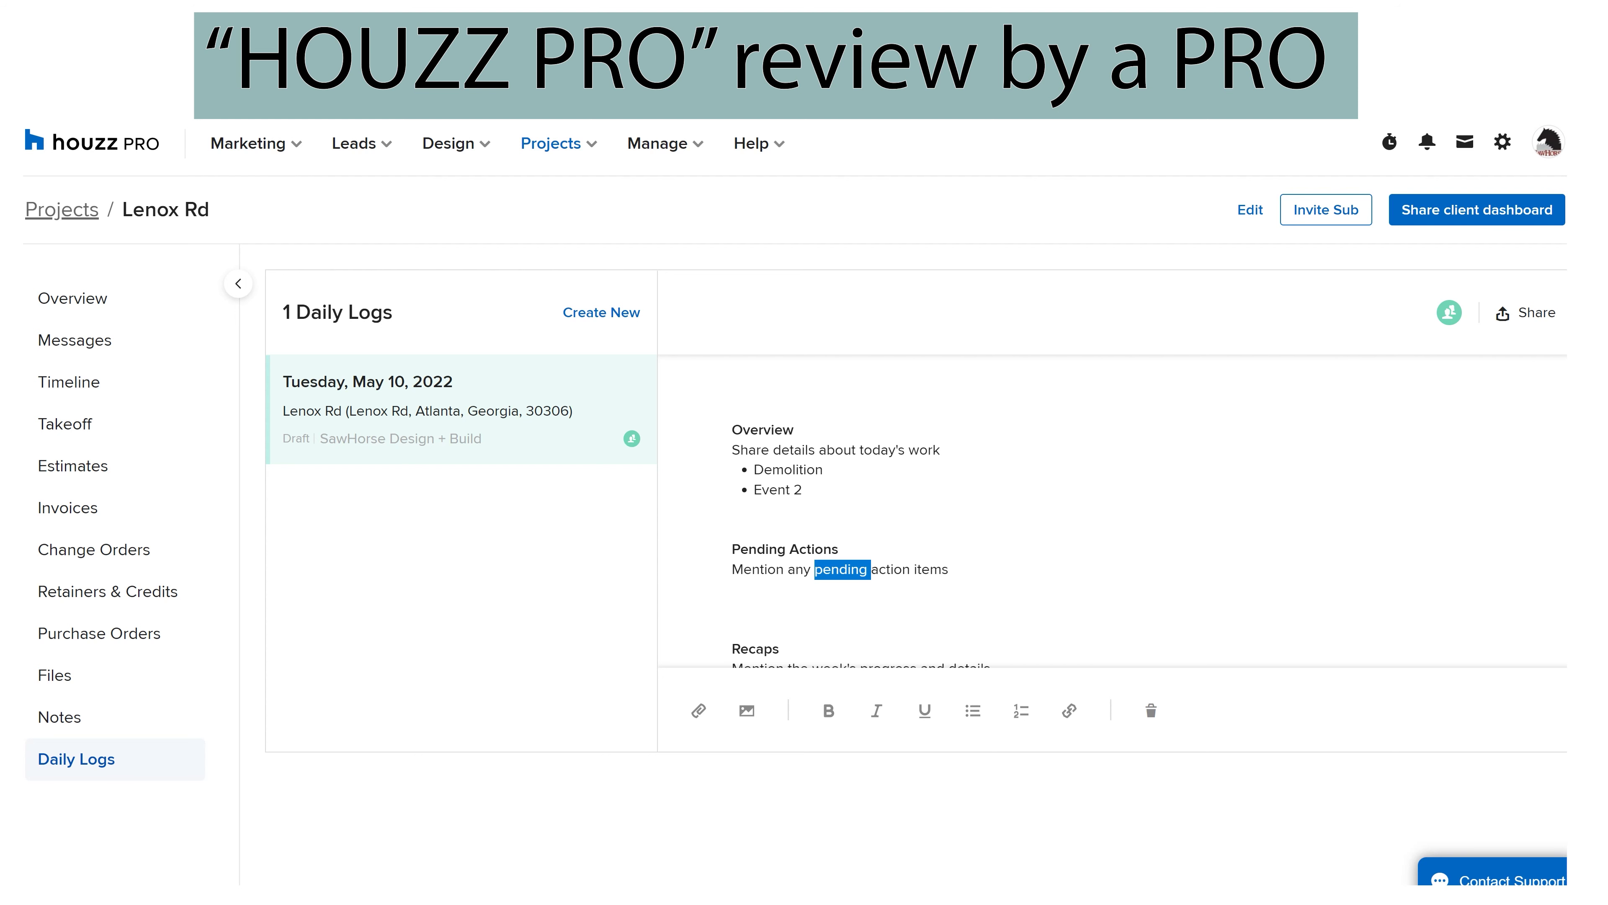
scroll(822, 569, "down", 3)
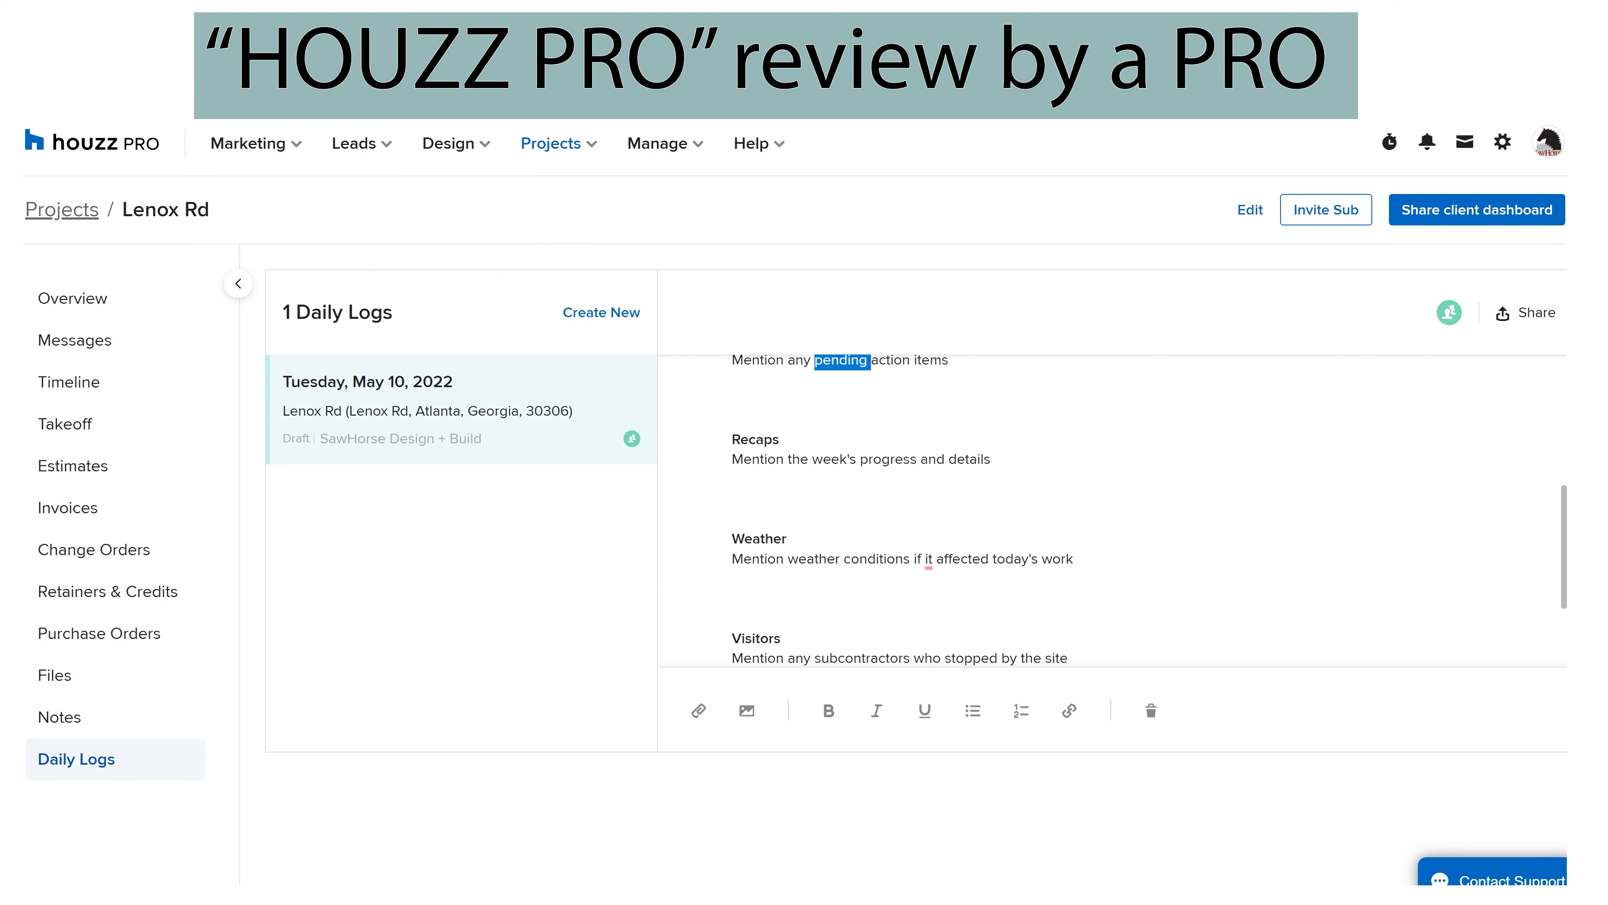
scroll(1112, 510, "down", 2)
scroll(1112, 511, "down", 1)
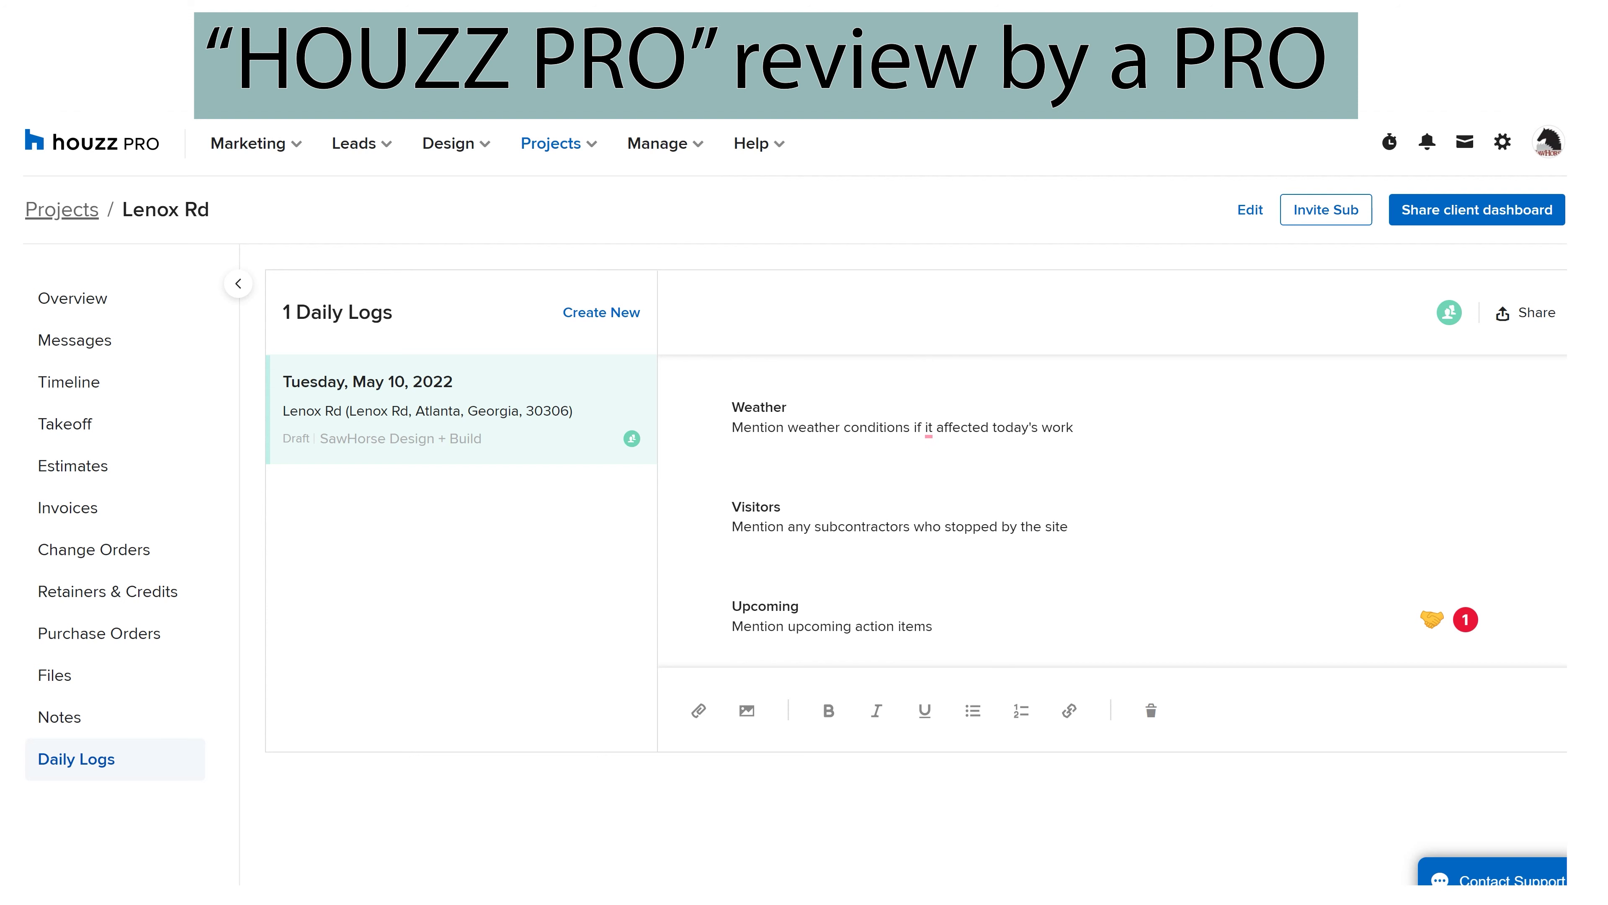
scroll(1112, 510, "up", 5)
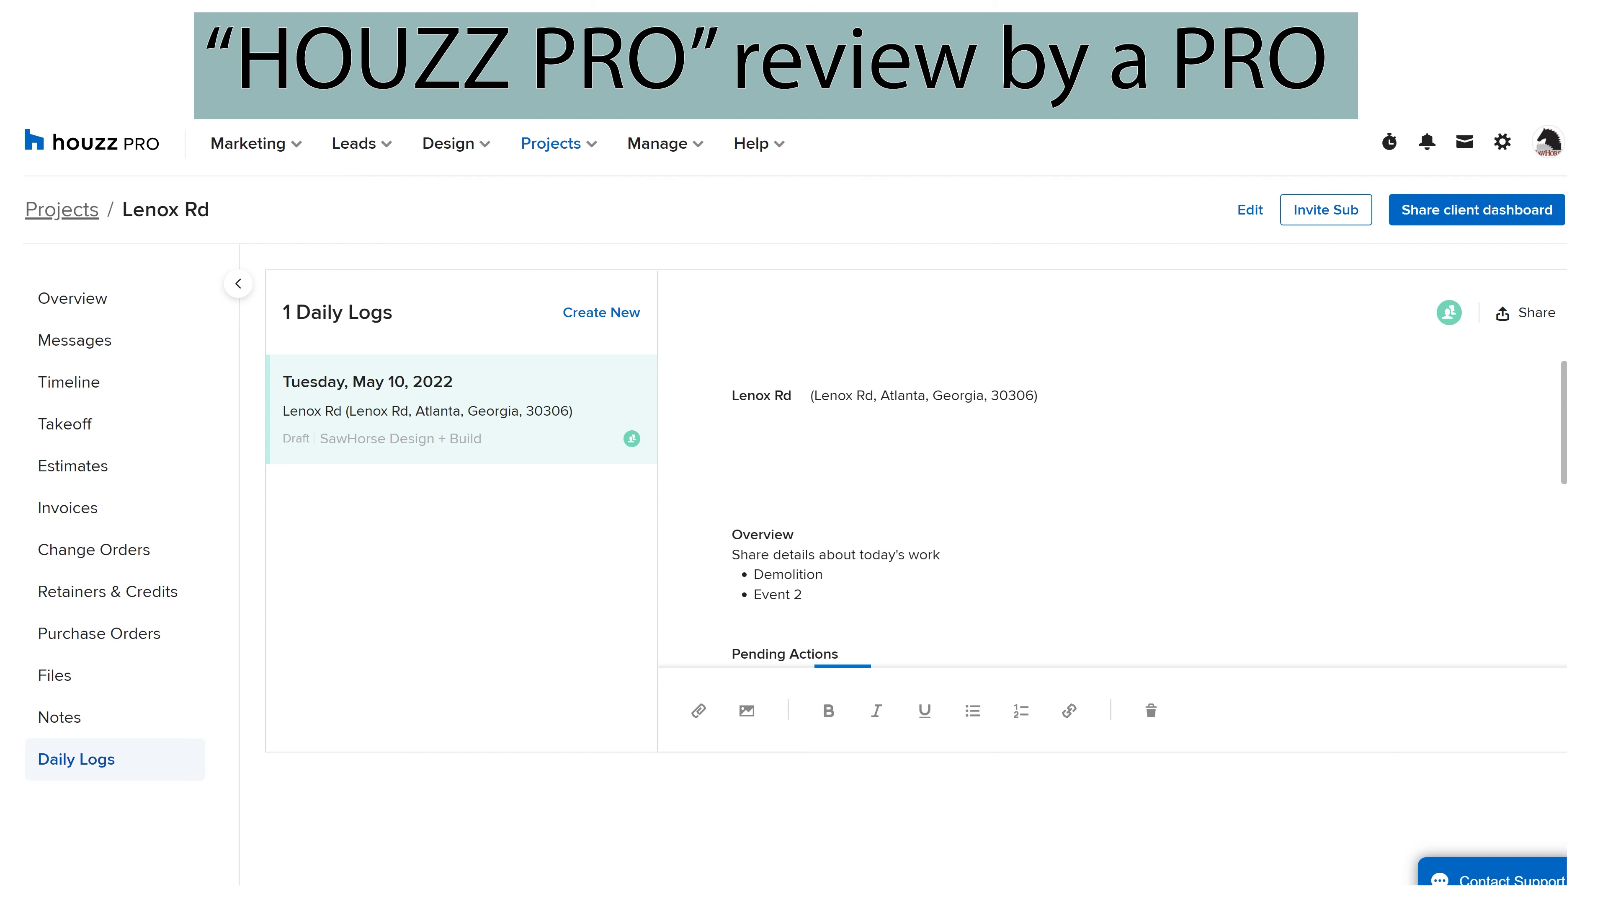
scroll(1112, 510, "down", 6)
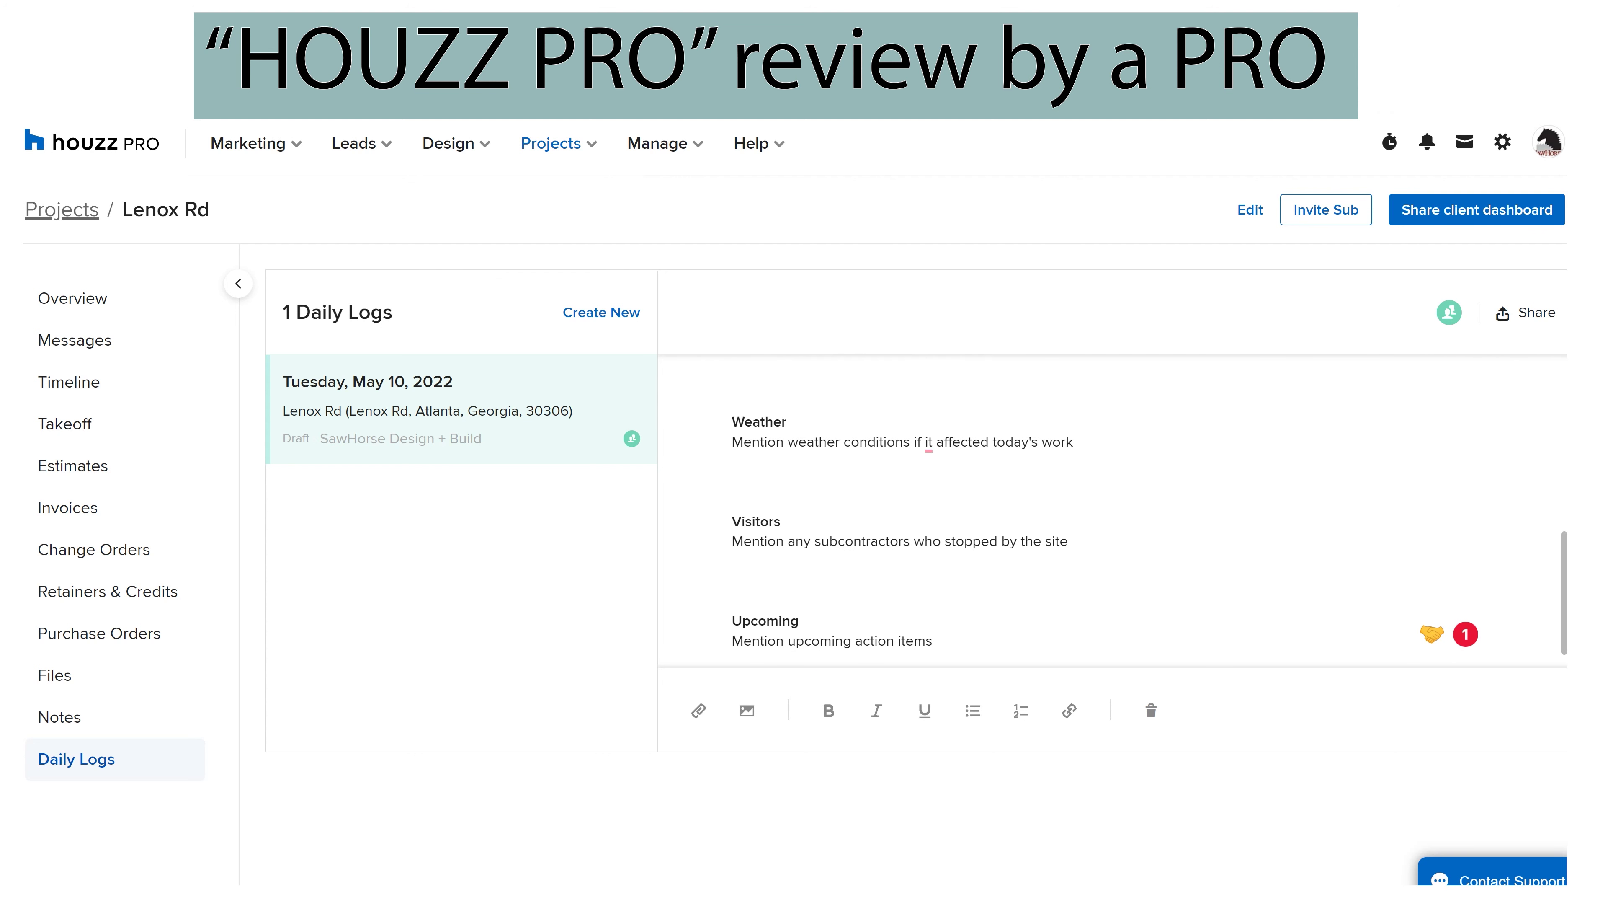
scroll(1112, 510, "up", 6)
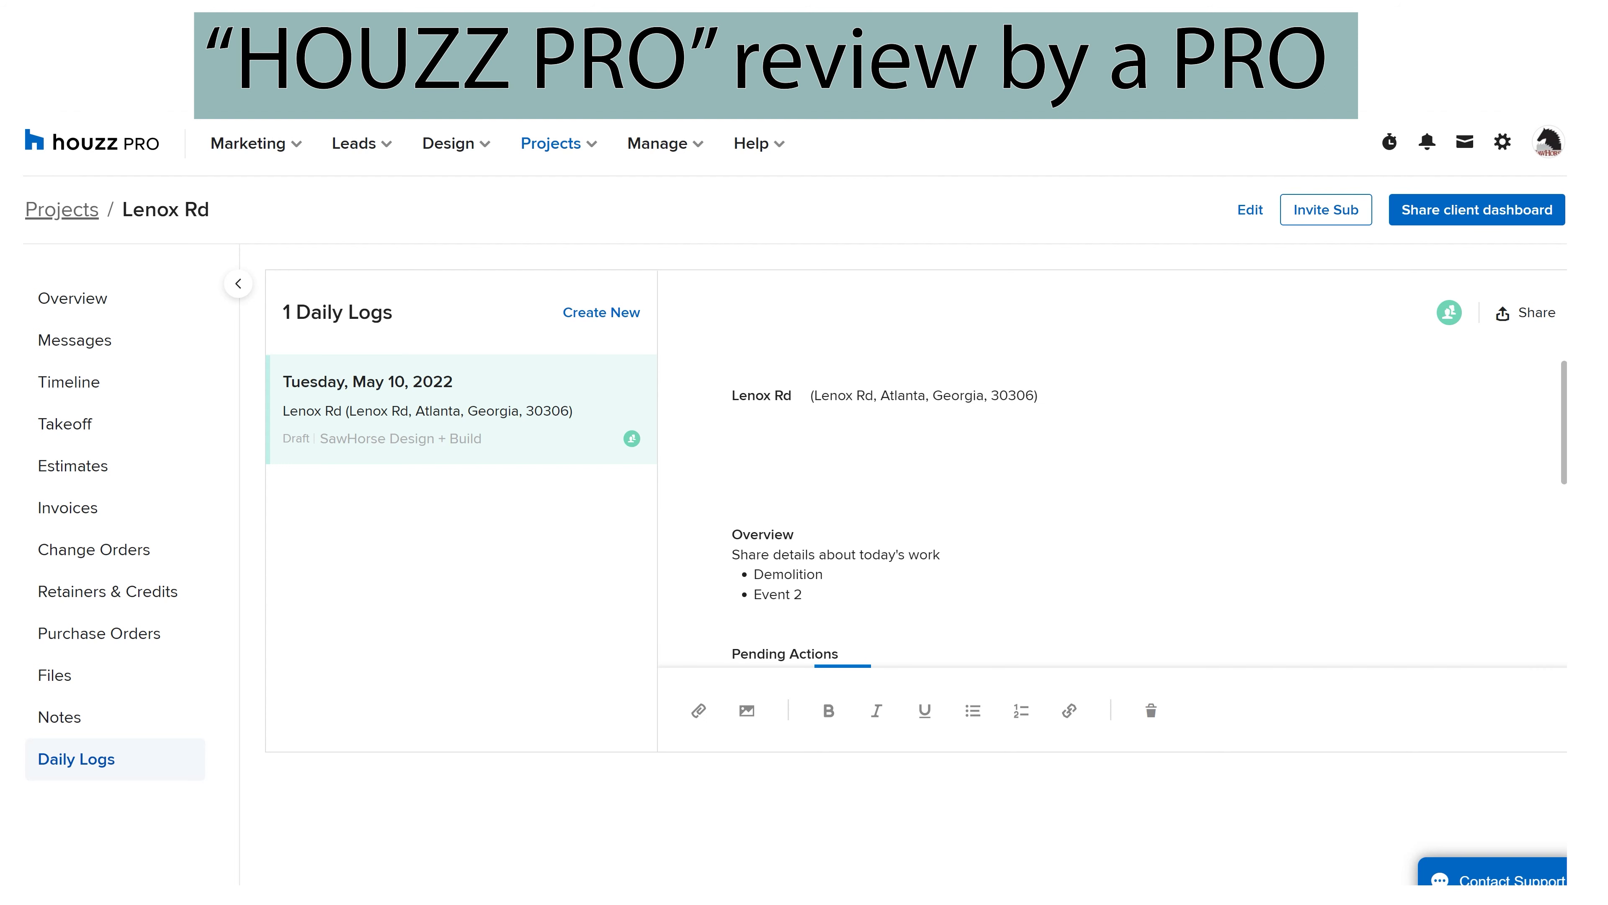
scroll(1112, 510, "down", 1)
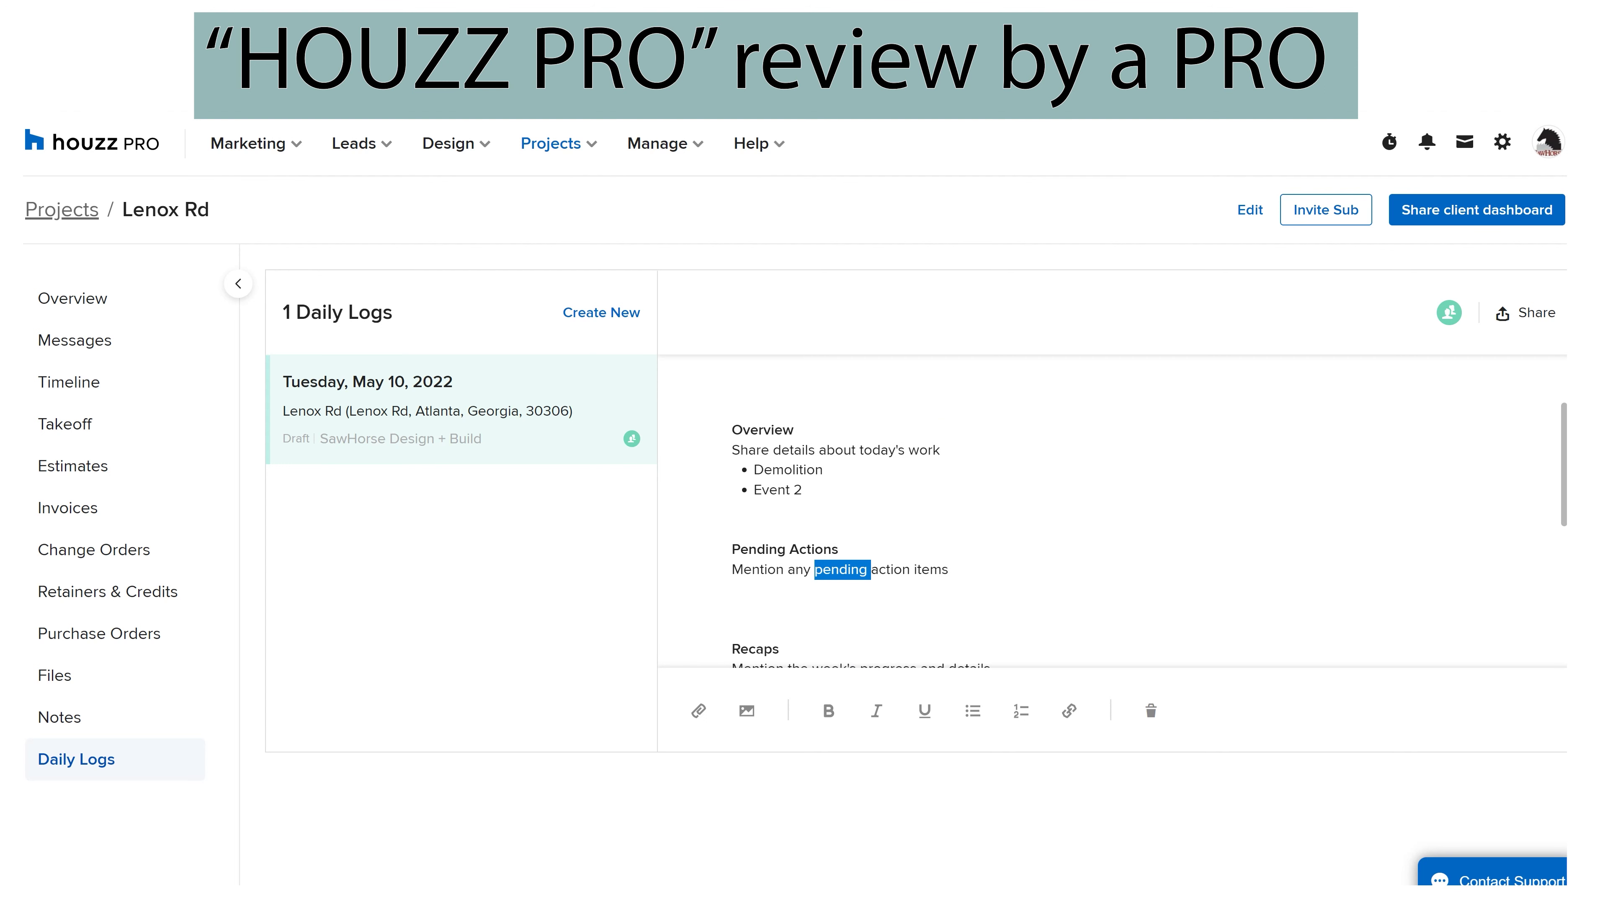
scroll(1112, 510, "down", 3)
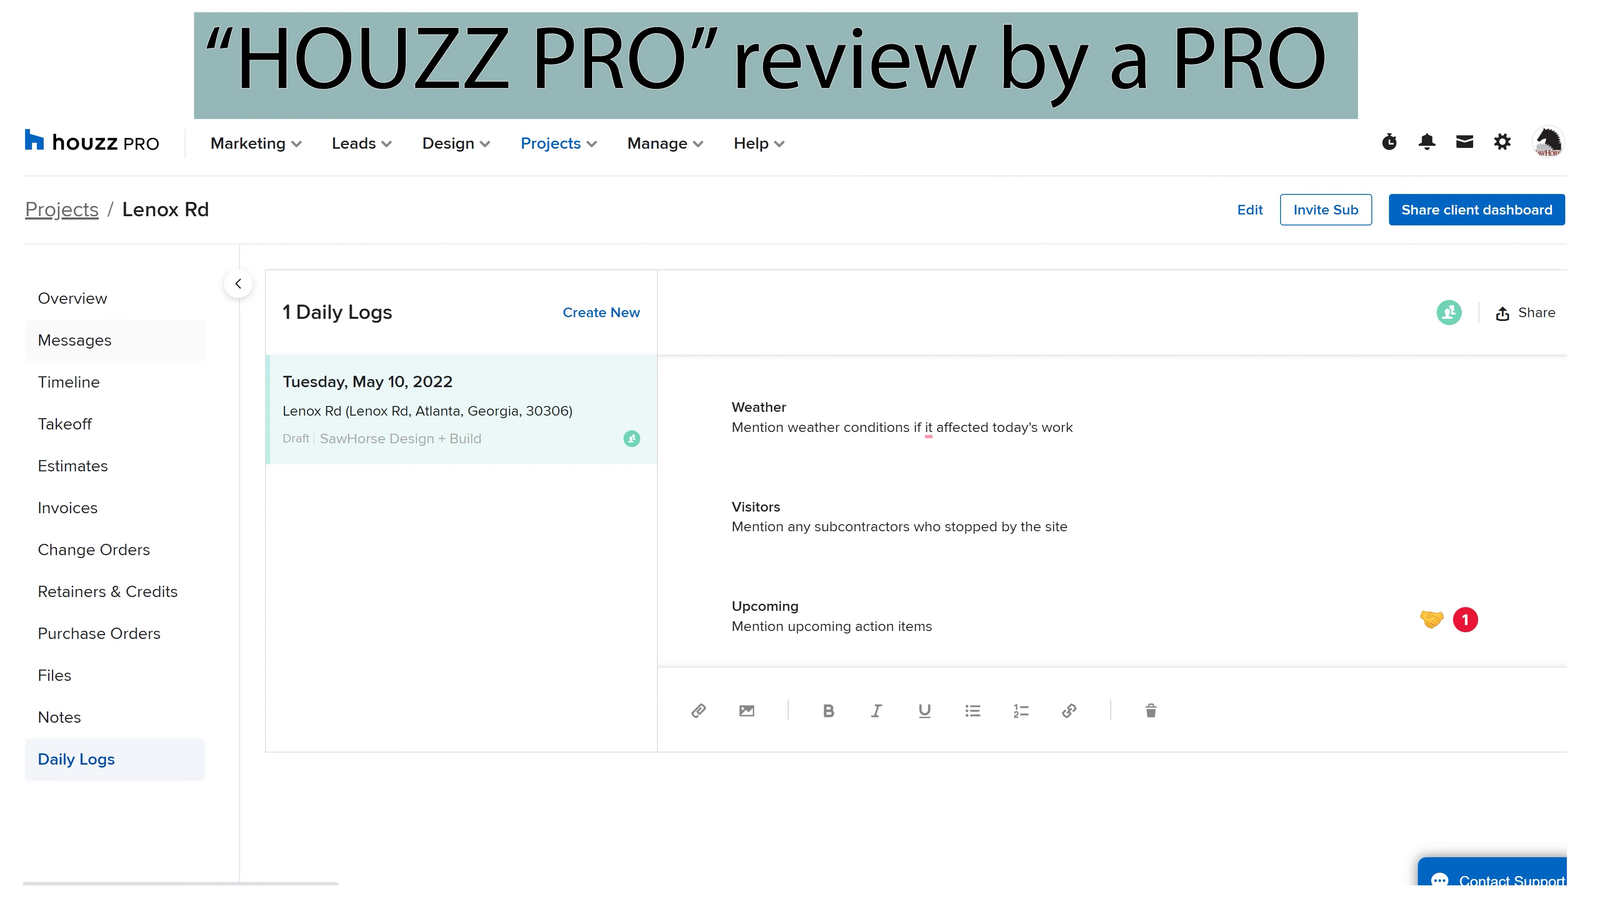
View the message templates available for writing to the client in the project's messages
left_click(74, 340)
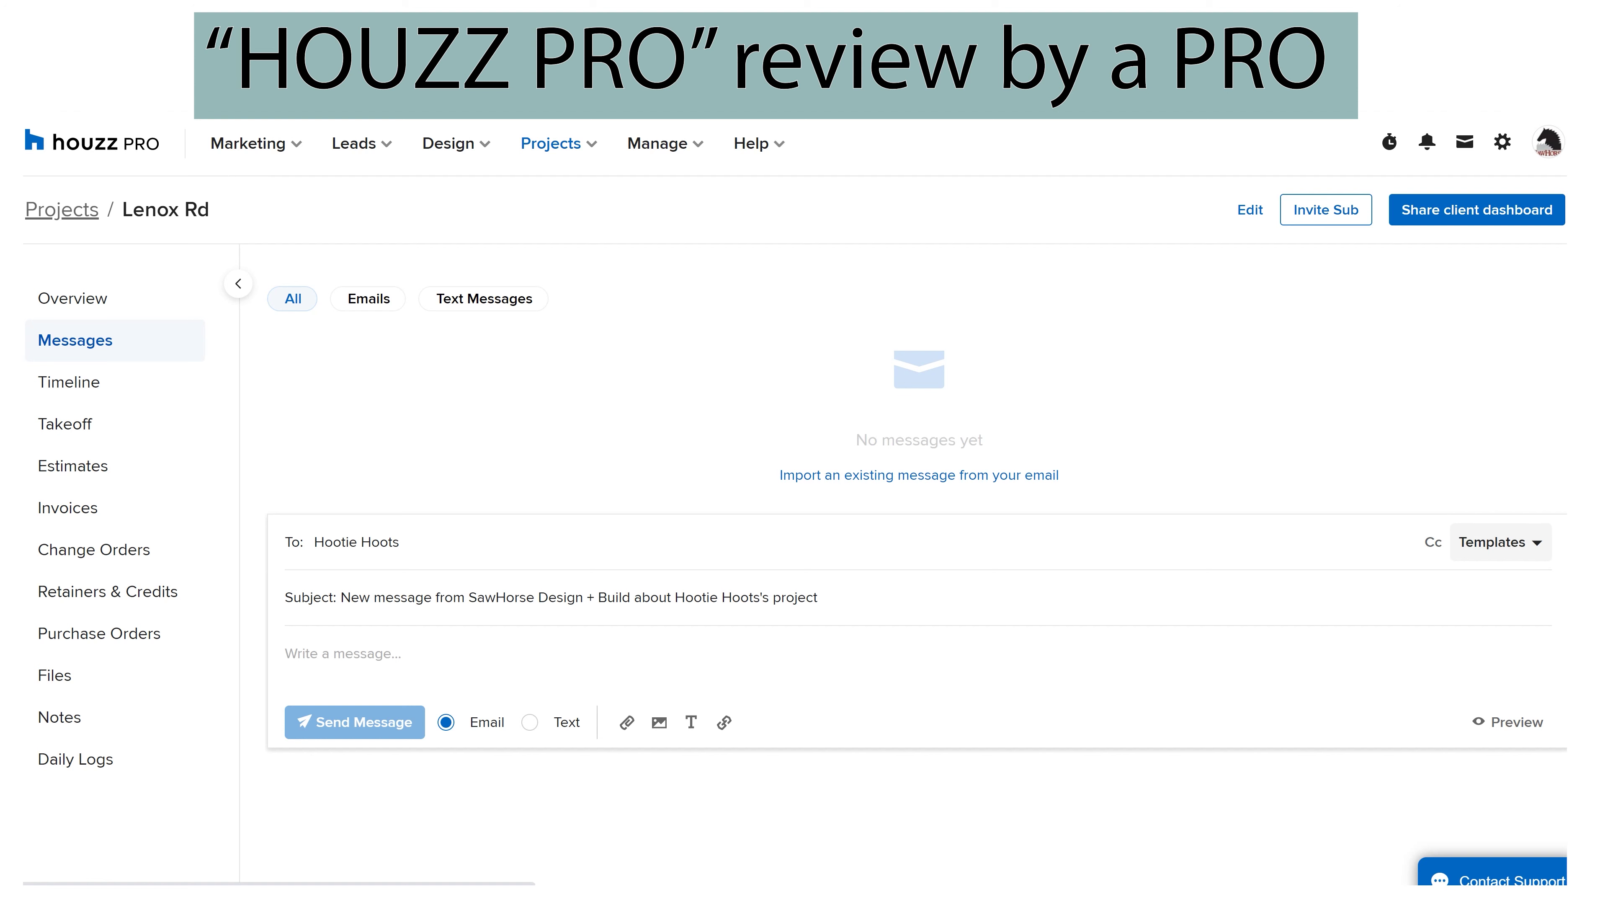
left_click(1498, 541)
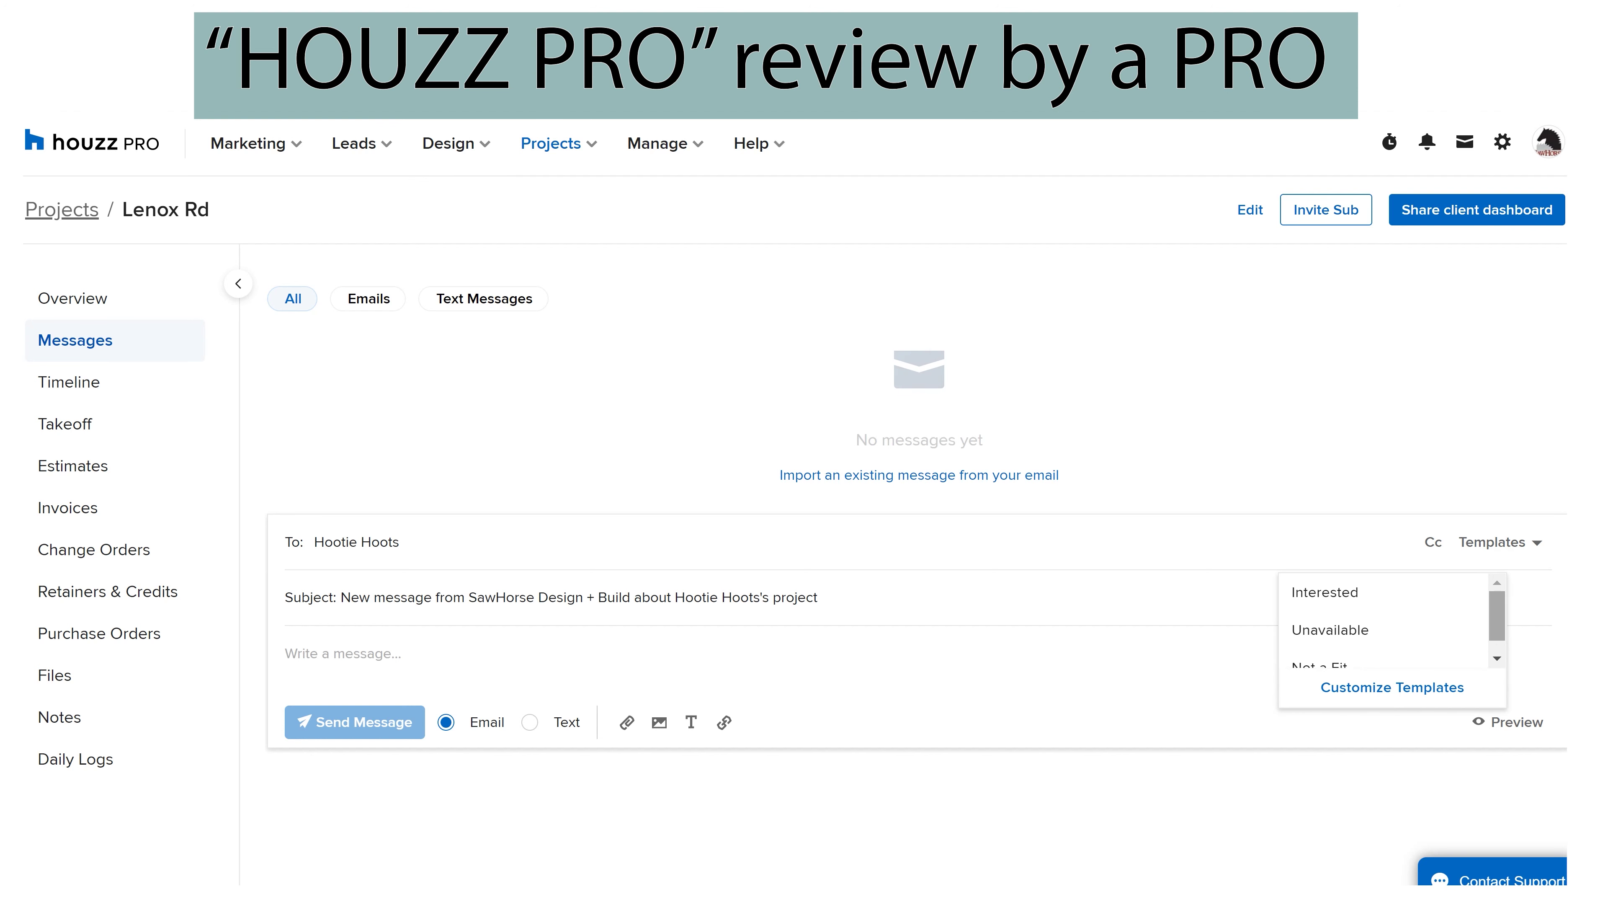
left_click_drag(1497, 625, 1496, 616)
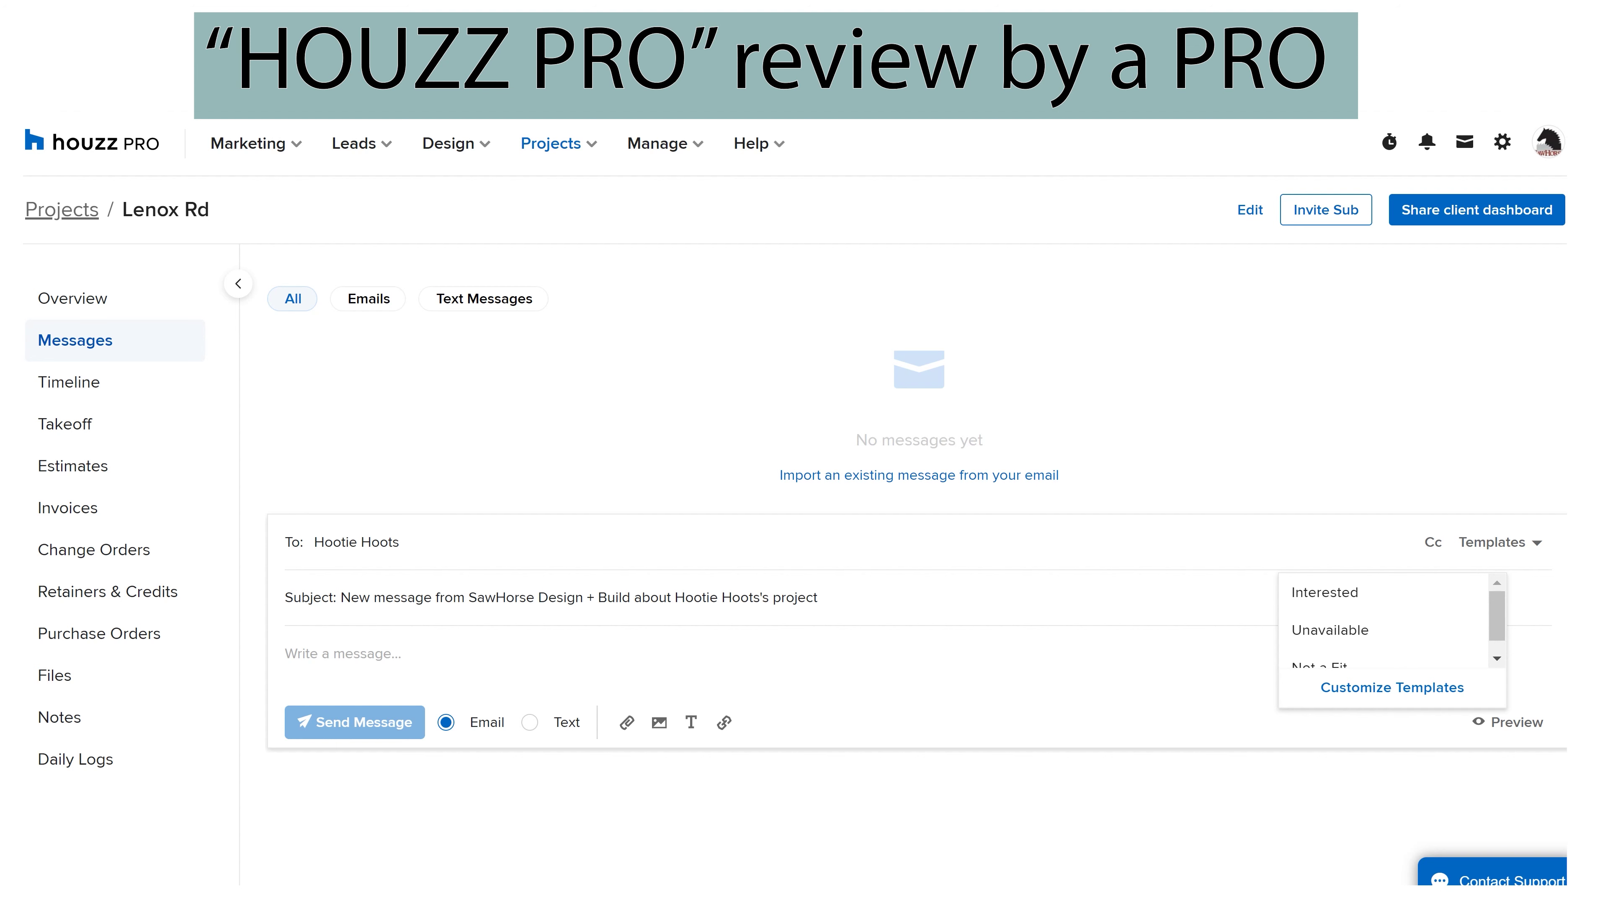
Reopen the project's daily log and review its sections from Overview down to Upcoming
left_click(76, 759)
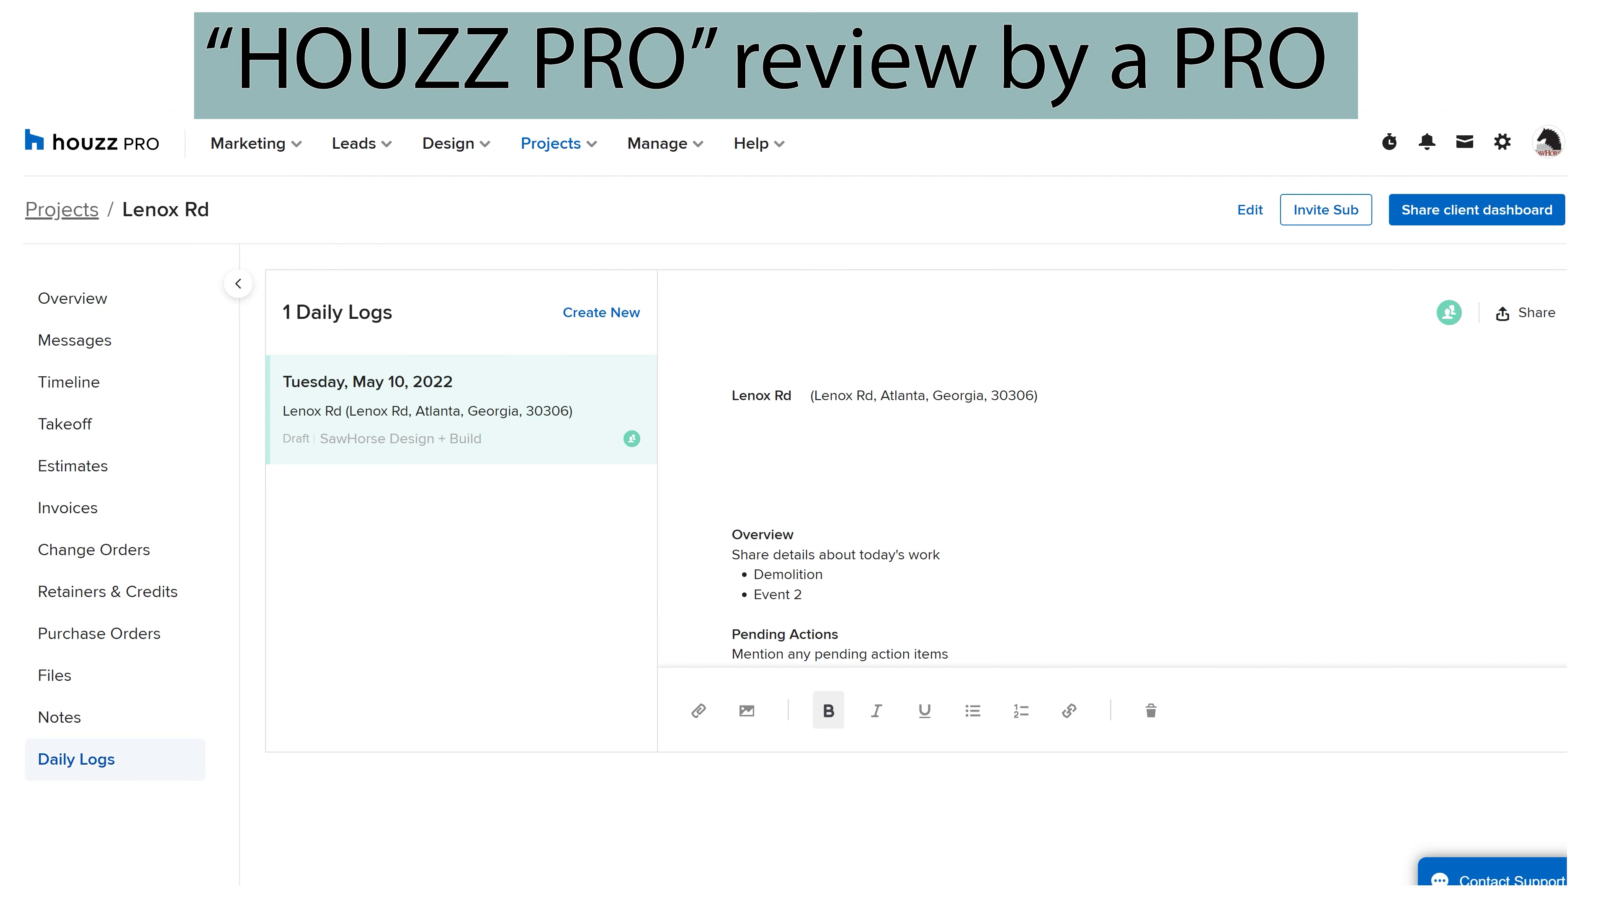
scroll(950, 506, "down", 5)
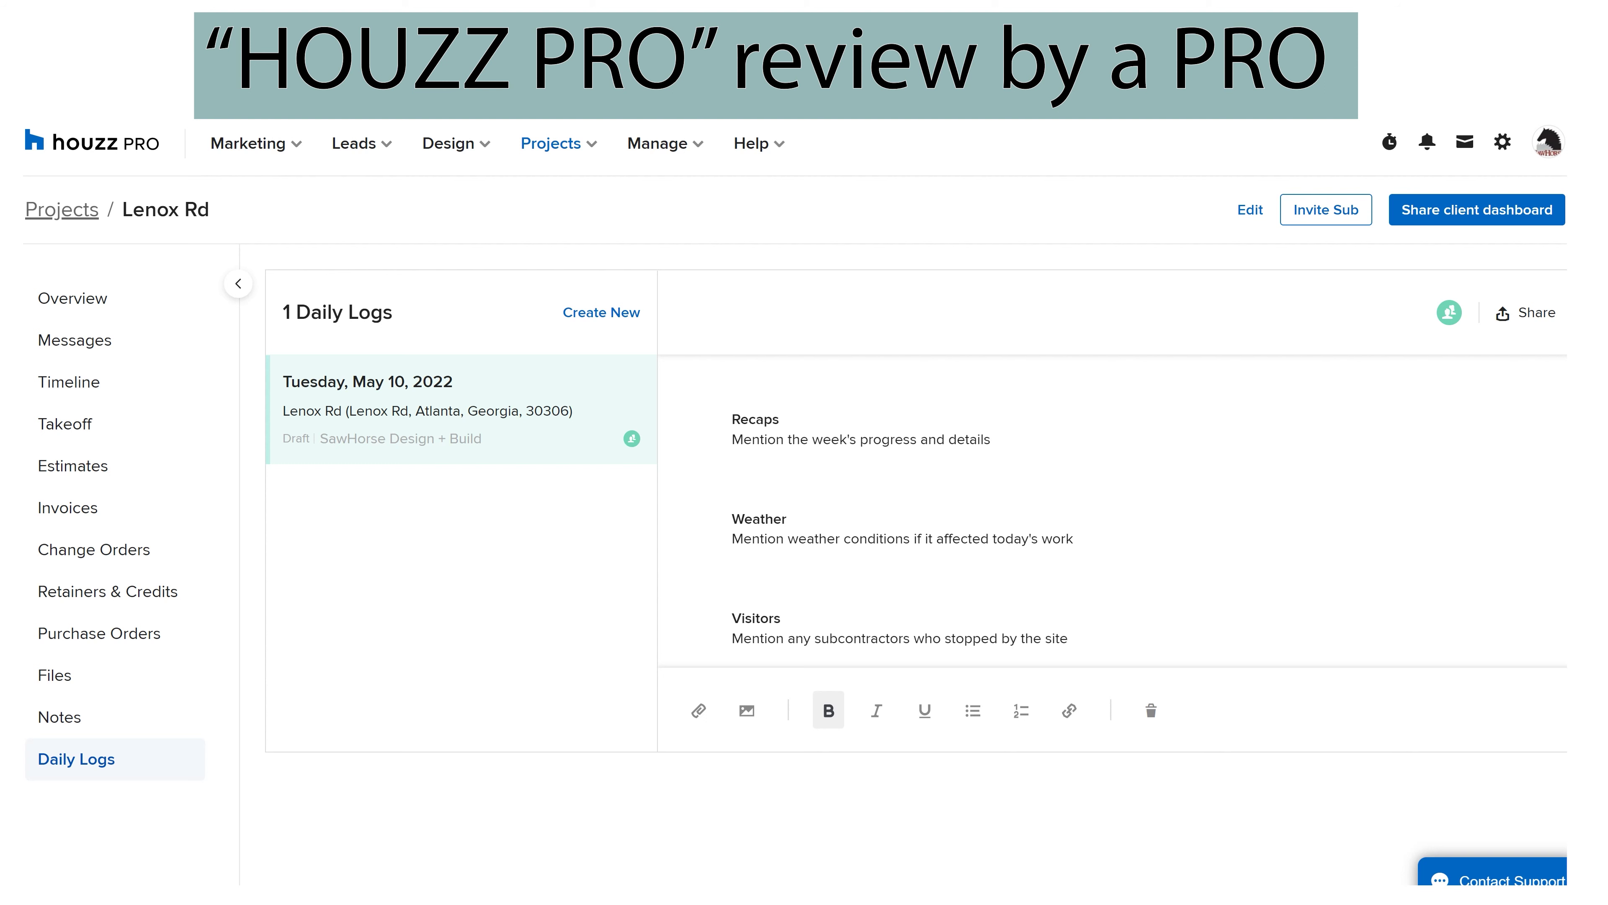
scroll(1109, 520, "down", 2)
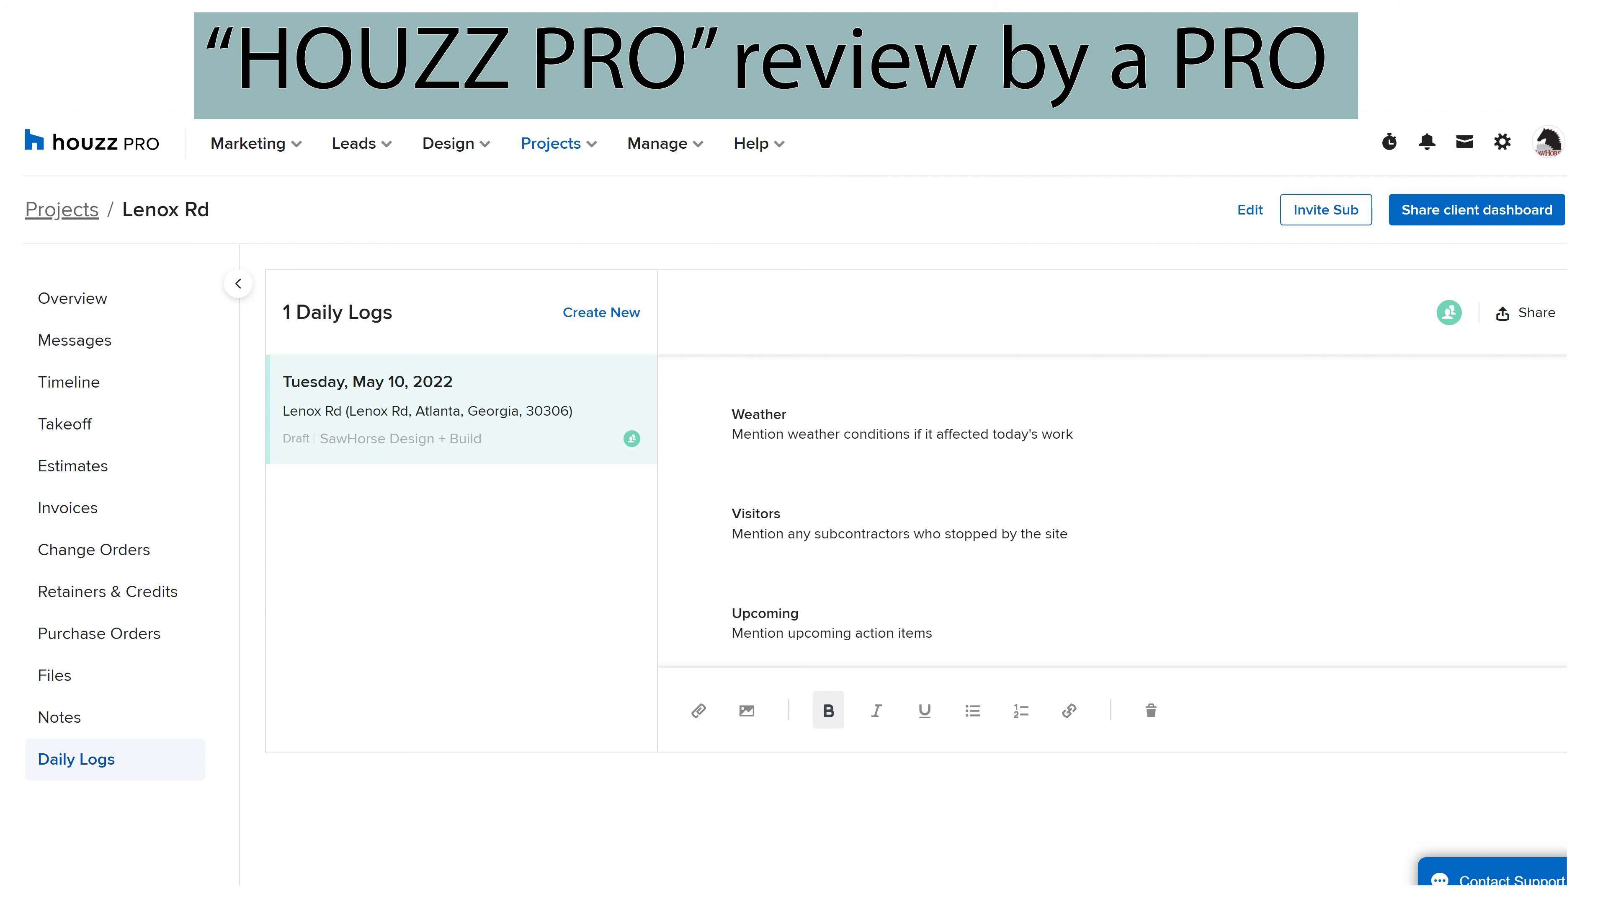
scroll(1108, 507, "up", 5)
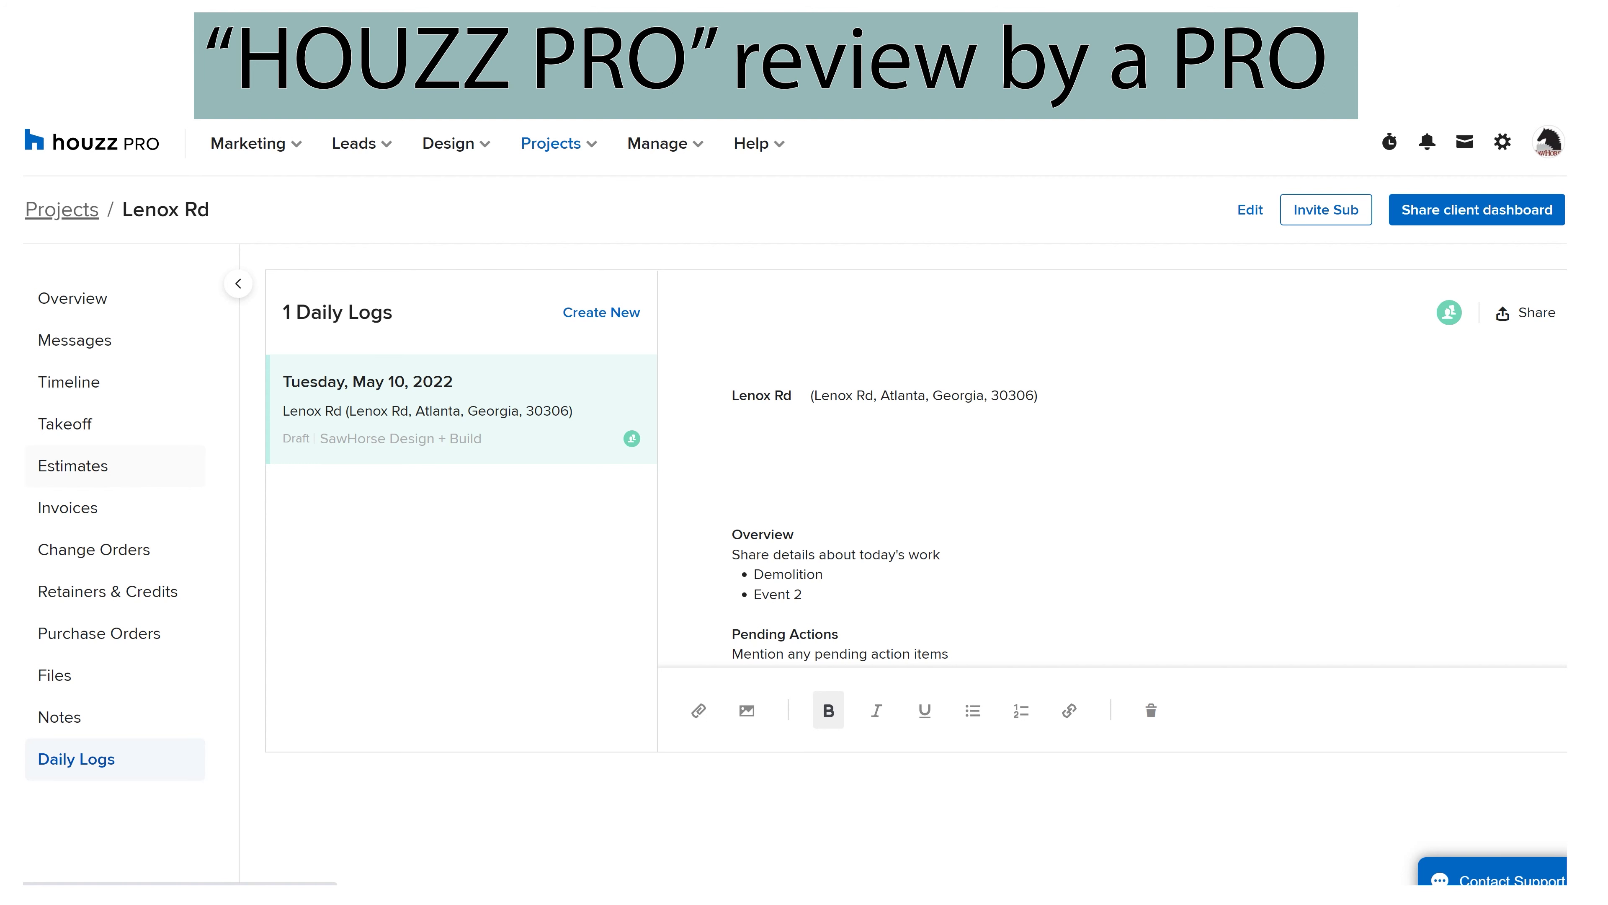
Create a new estimate for the Lenox Rd project from the Bathroom template
left_click(73, 466)
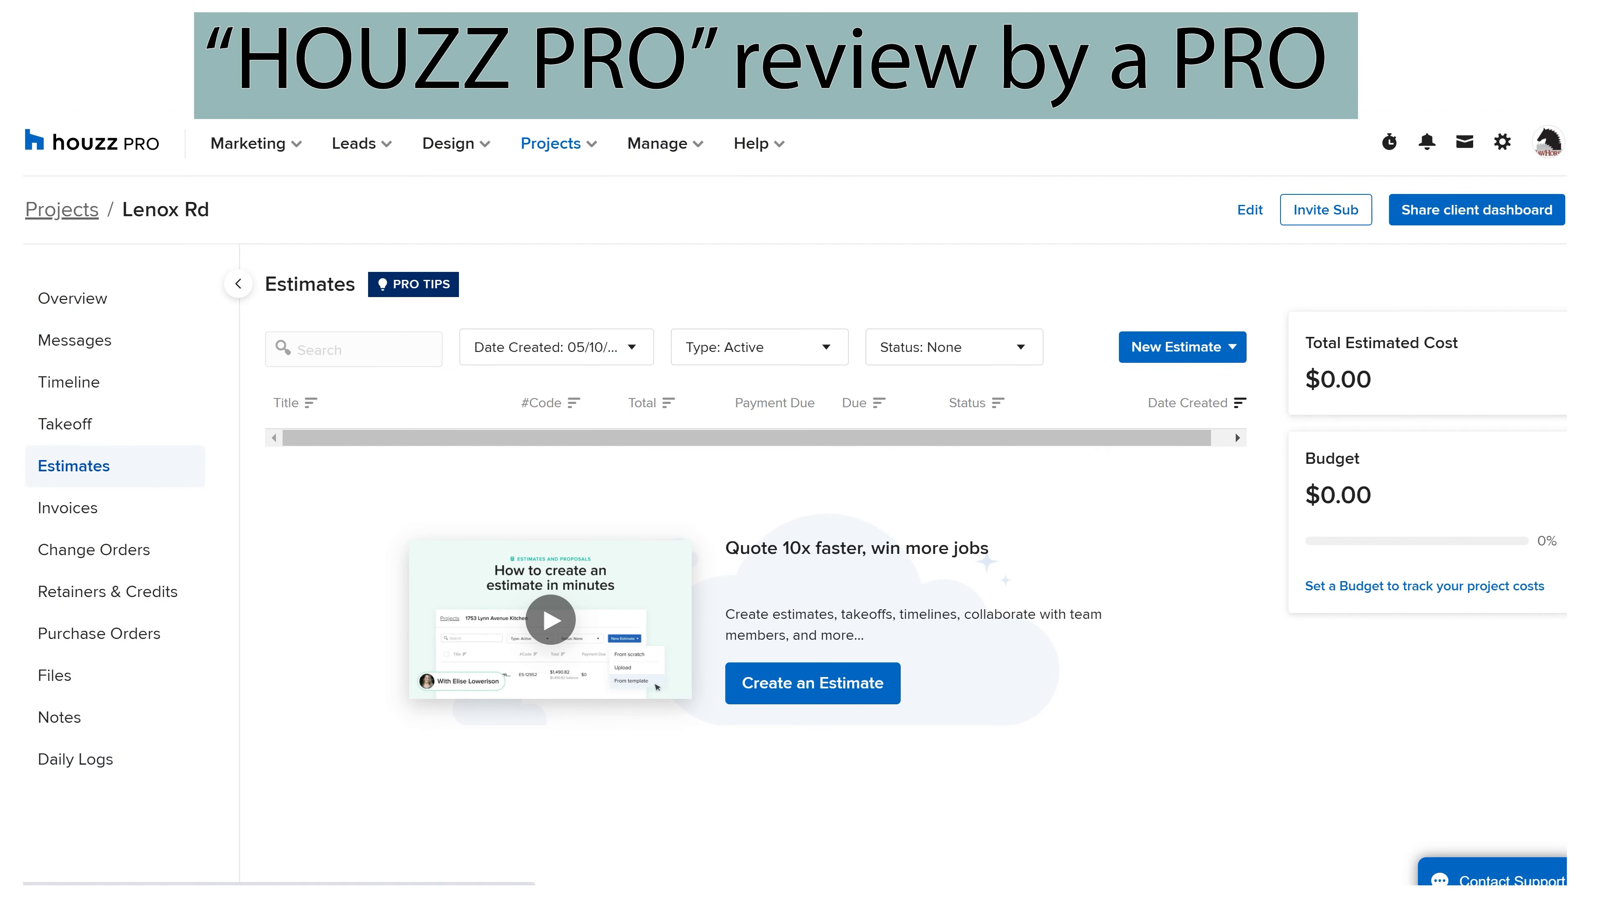
left_click(1177, 346)
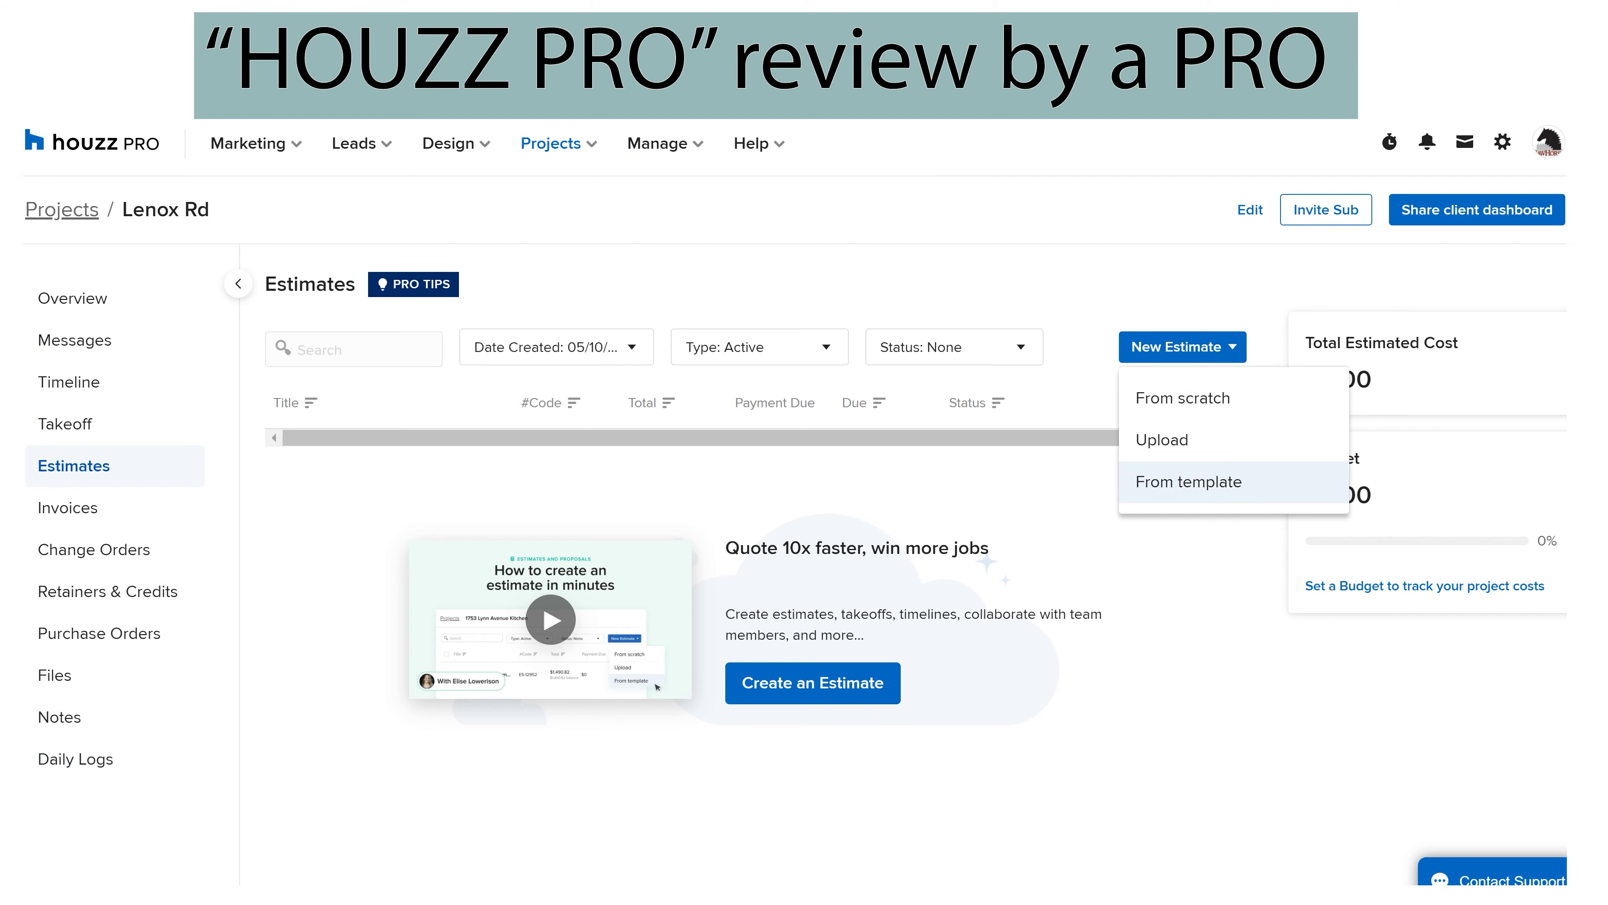
left_click(1178, 483)
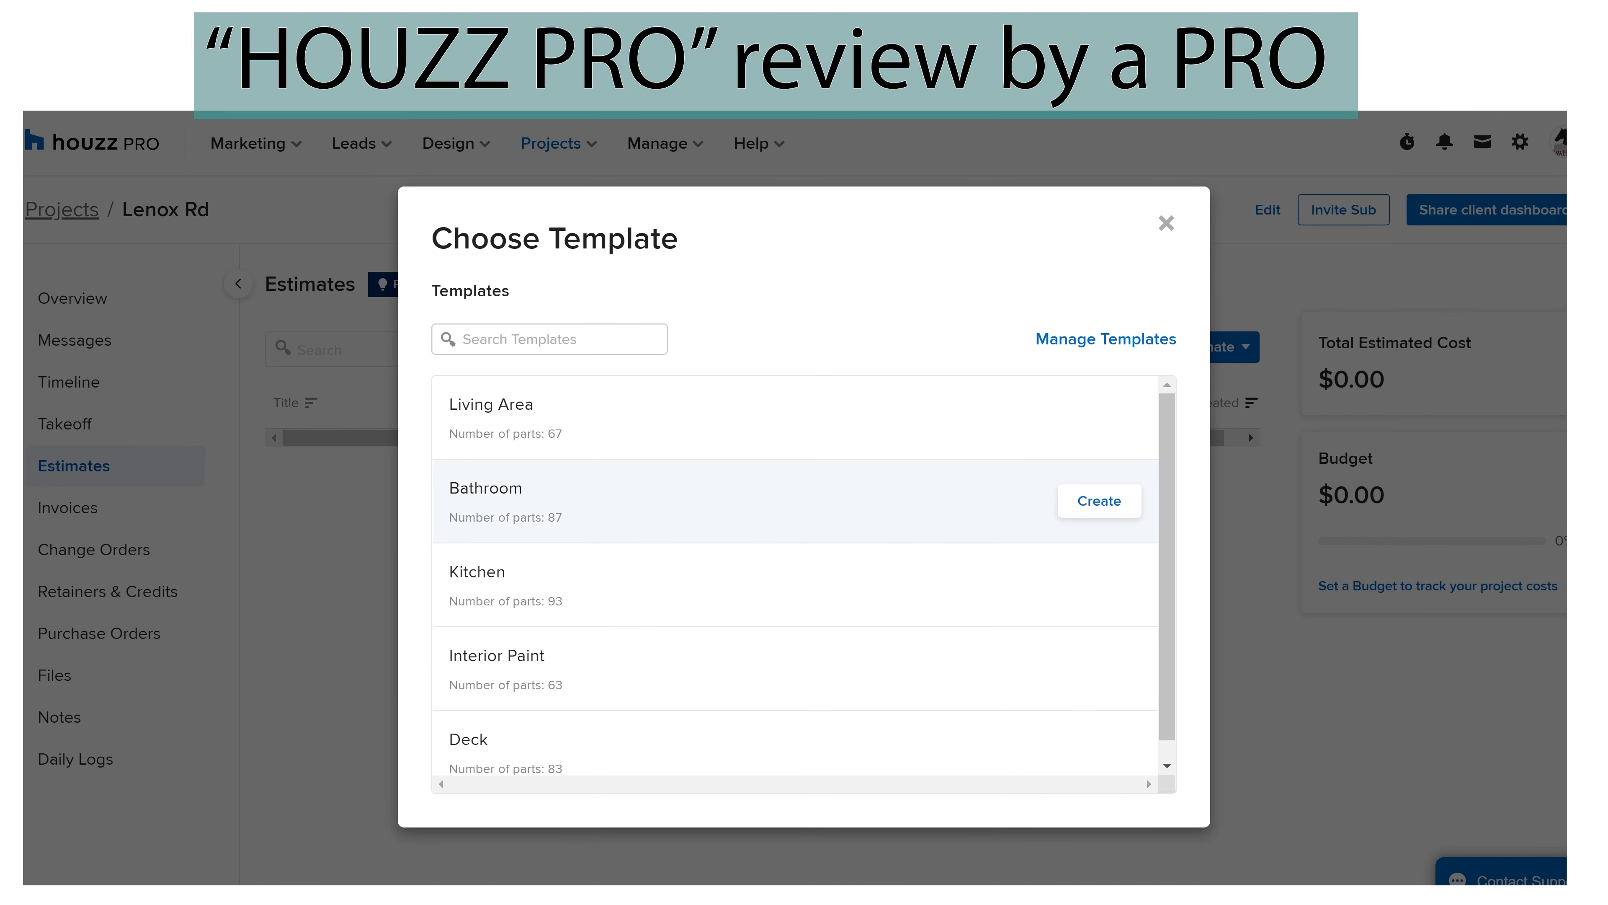
left_click(1099, 584)
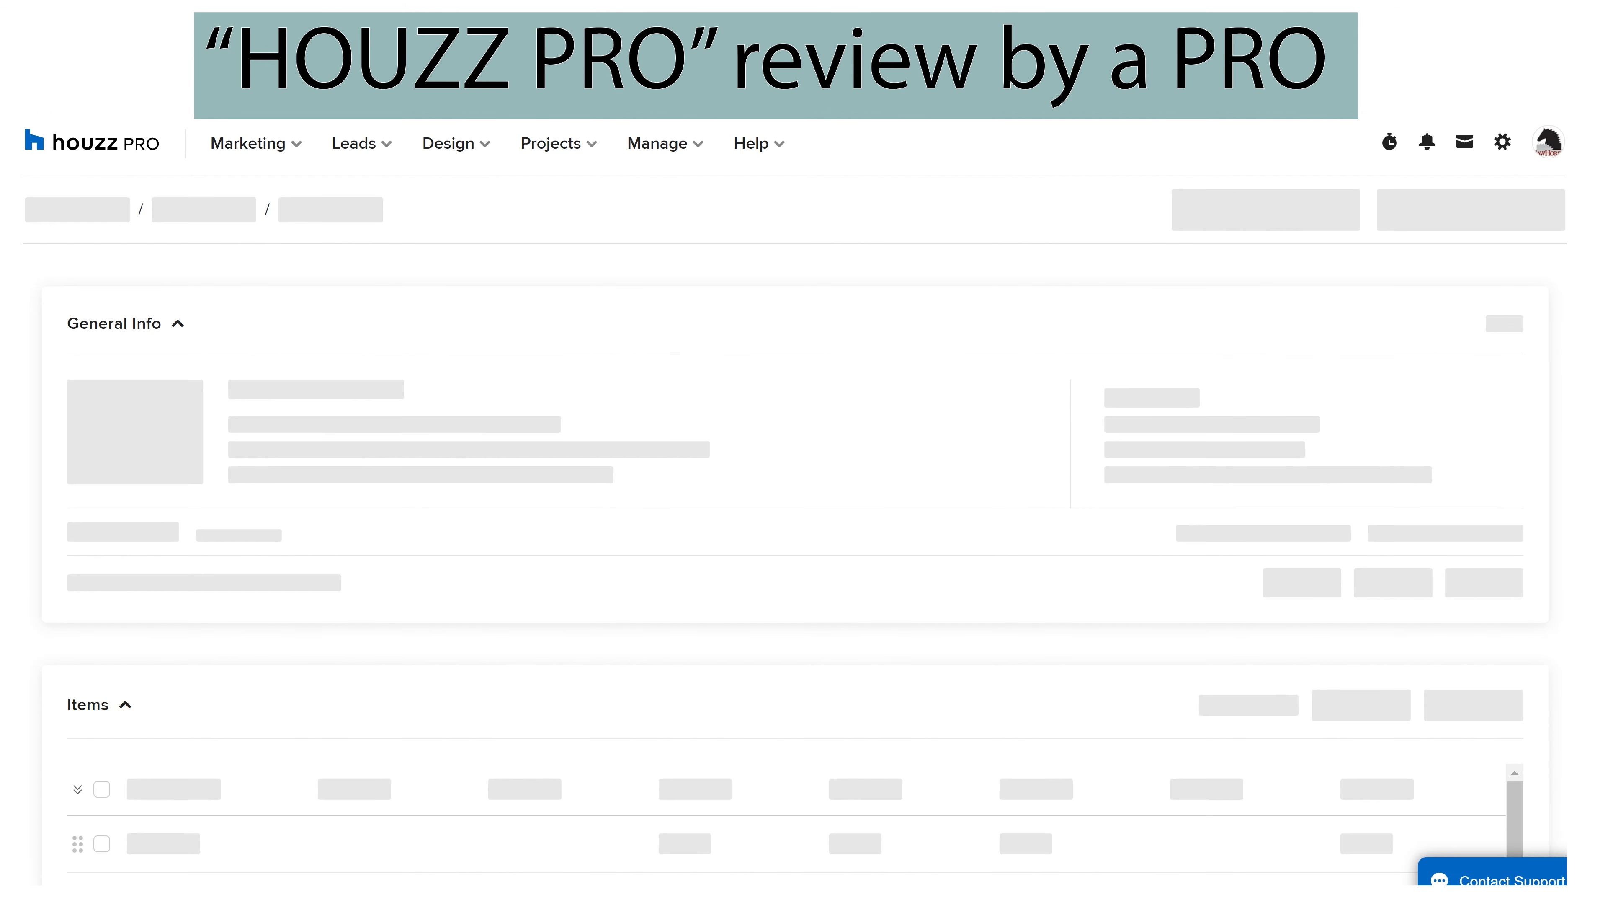
Examine the new estimate's line items with their quantities, material, labor and totals, from Framing - floor down to Stone & tile
scroll(785, 697, "down", 5)
scroll(786, 697, "down", 6)
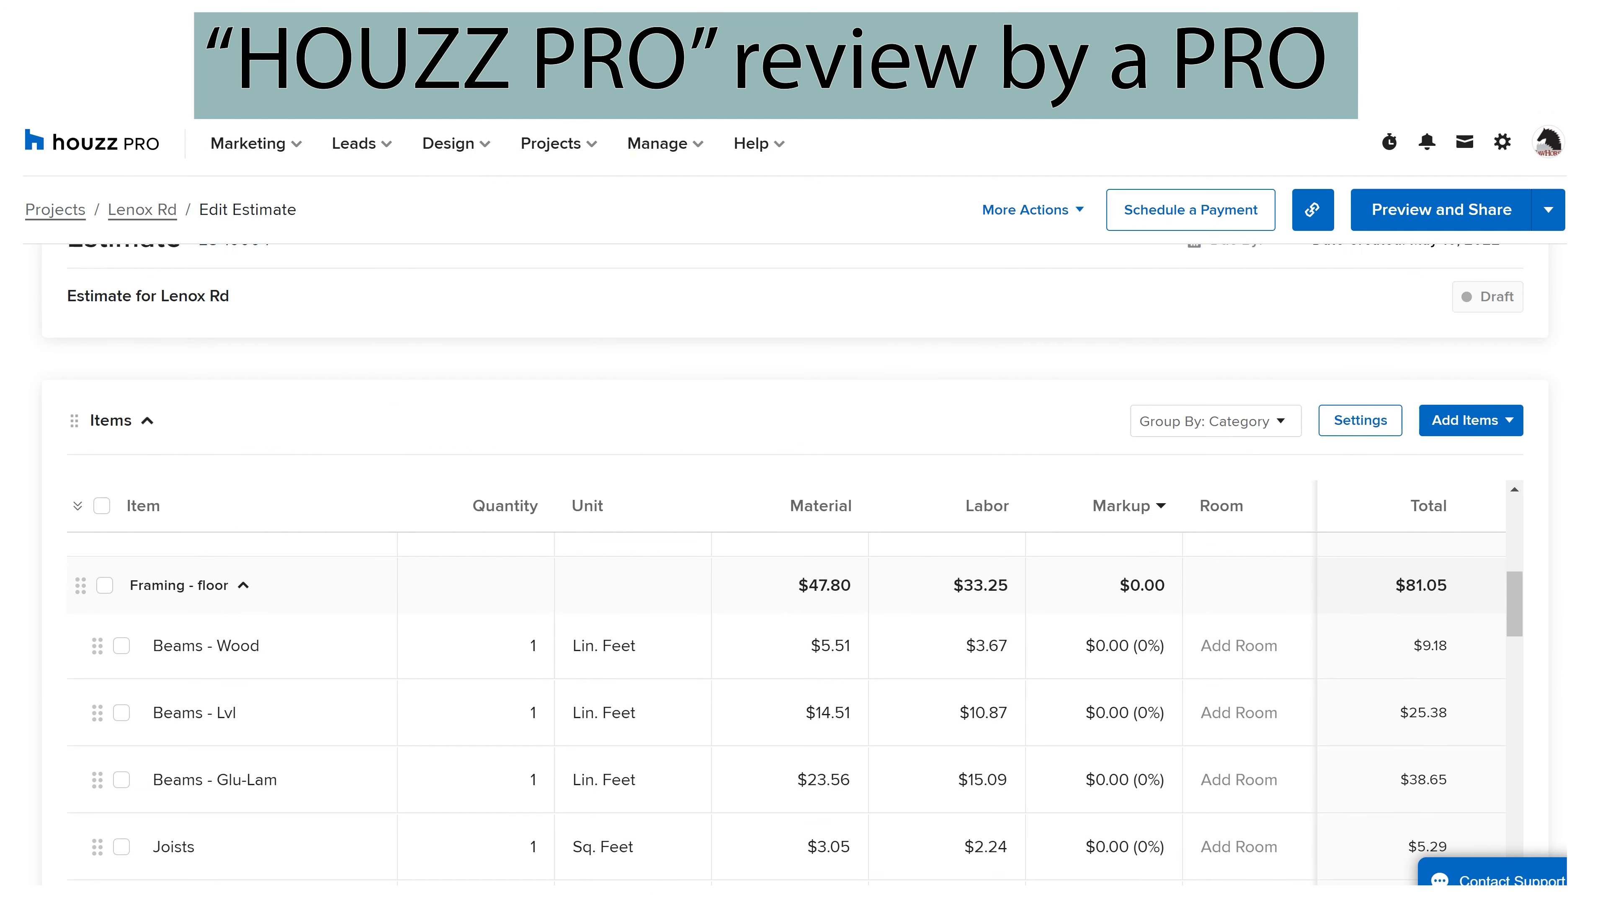
scroll(785, 697, "down", 8)
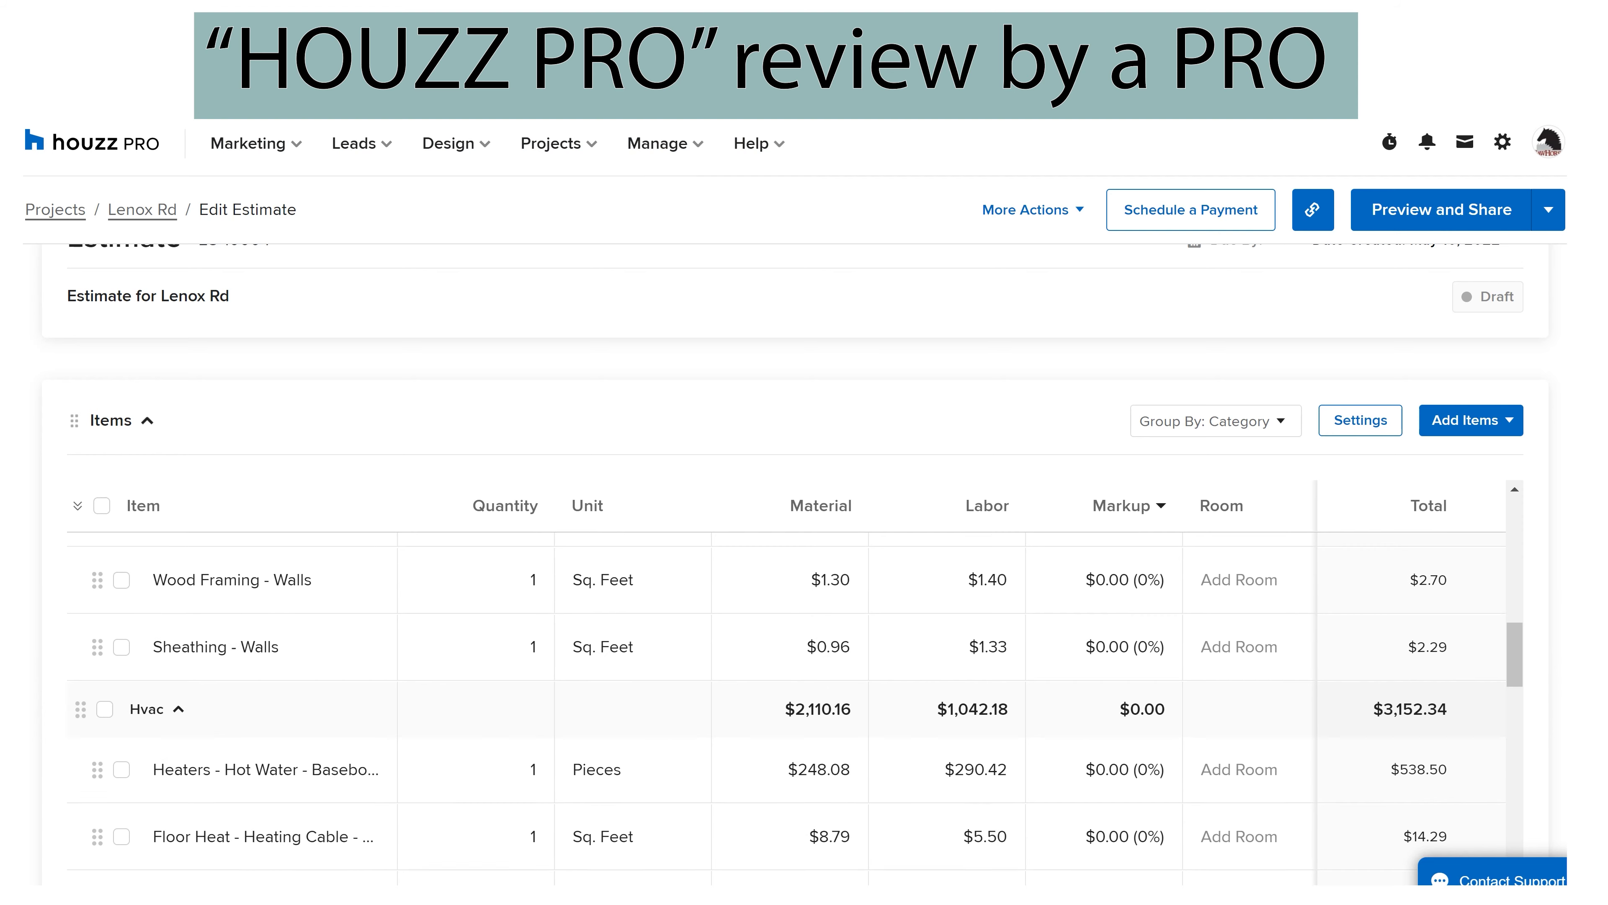
scroll(1476, 633, "down", 5)
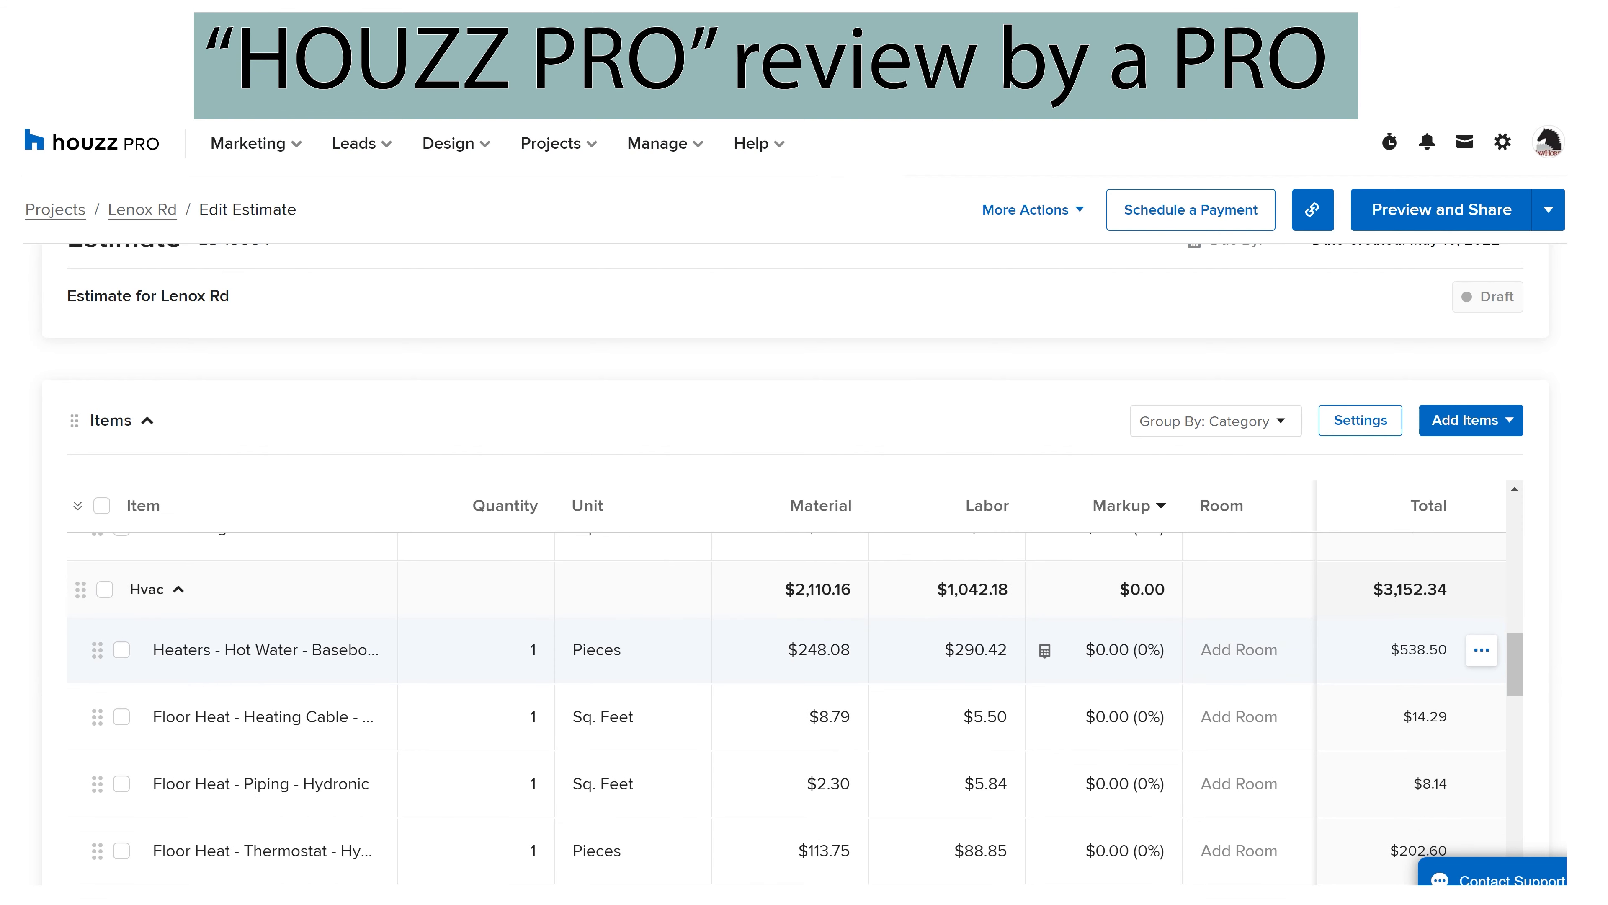
scroll(785, 709, "down", 10)
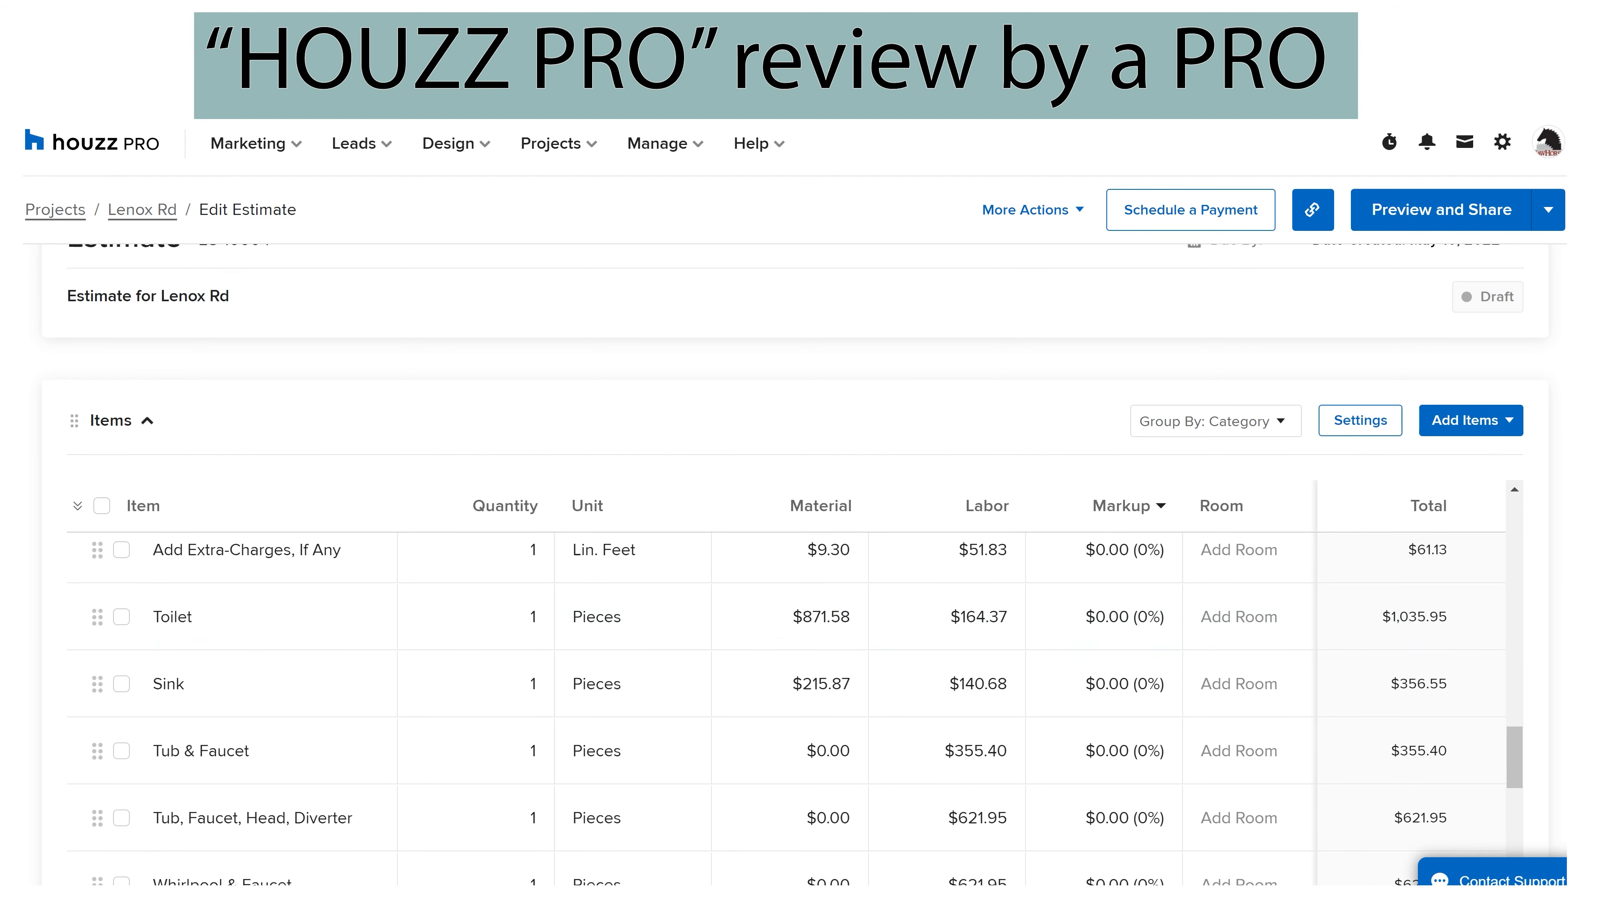
scroll(785, 647, "down", 10)
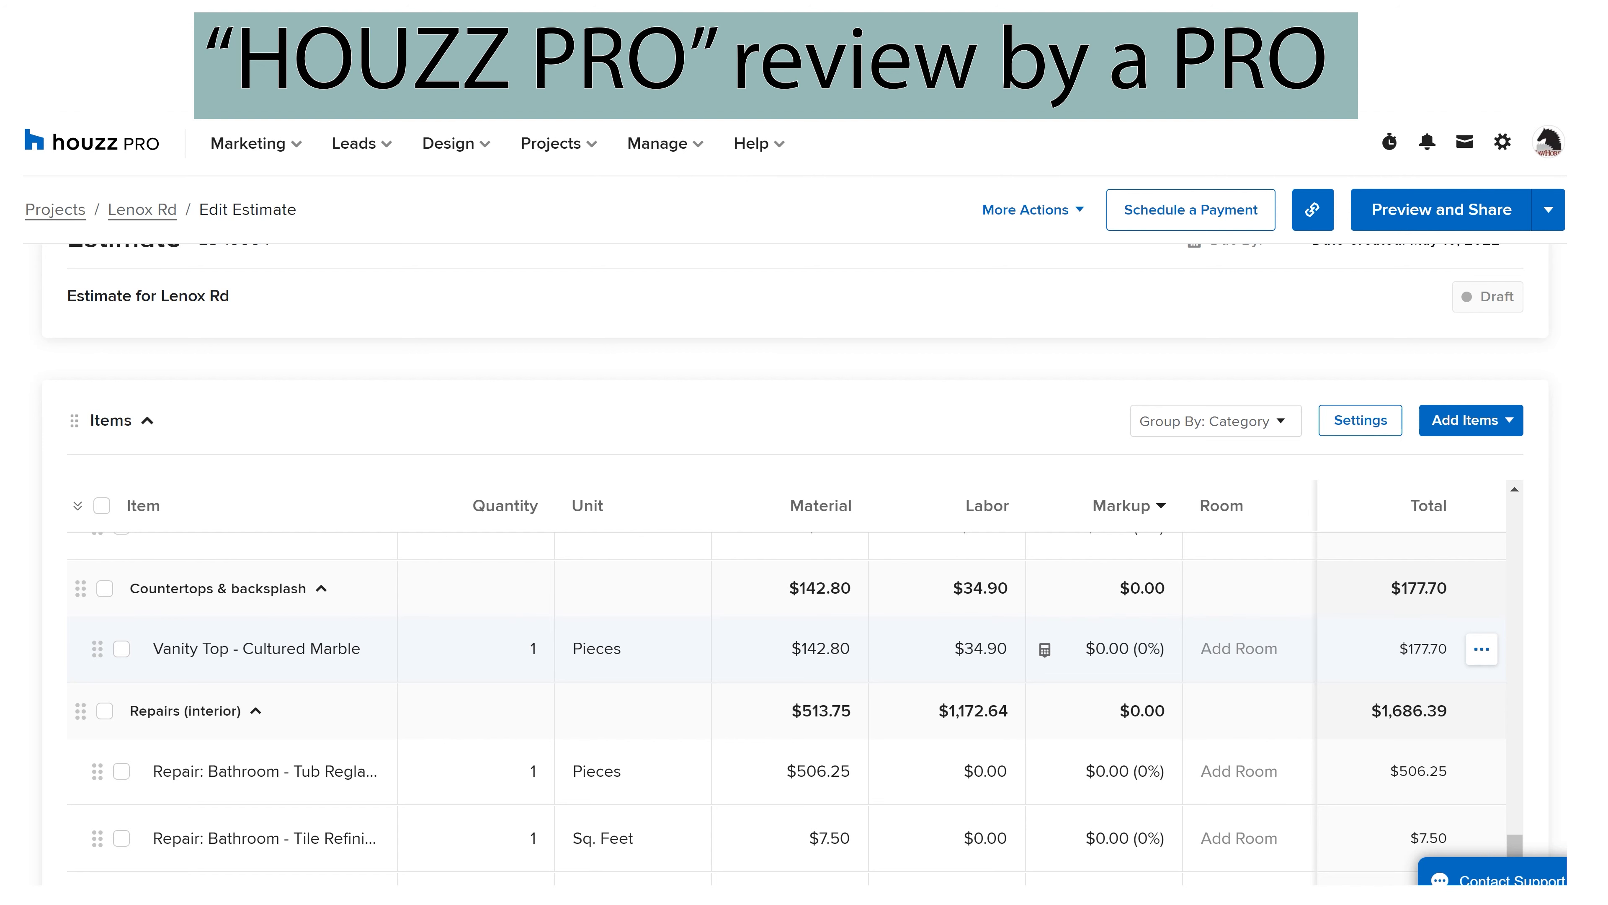
scroll(795, 701, "down", 10)
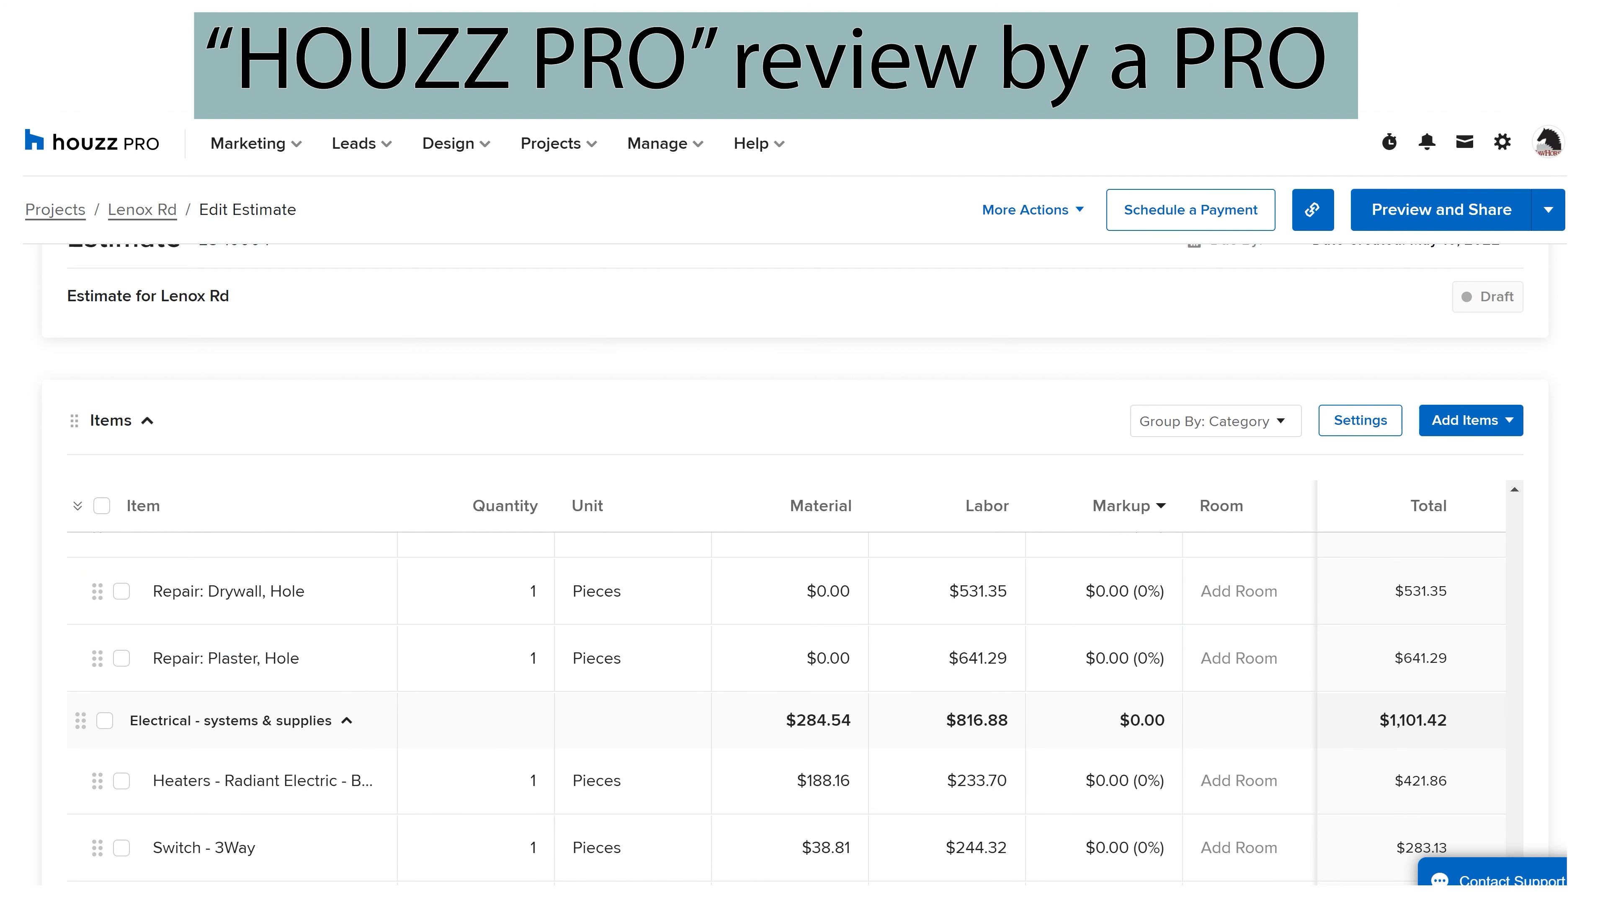
scroll(1241, 724, "down", 5)
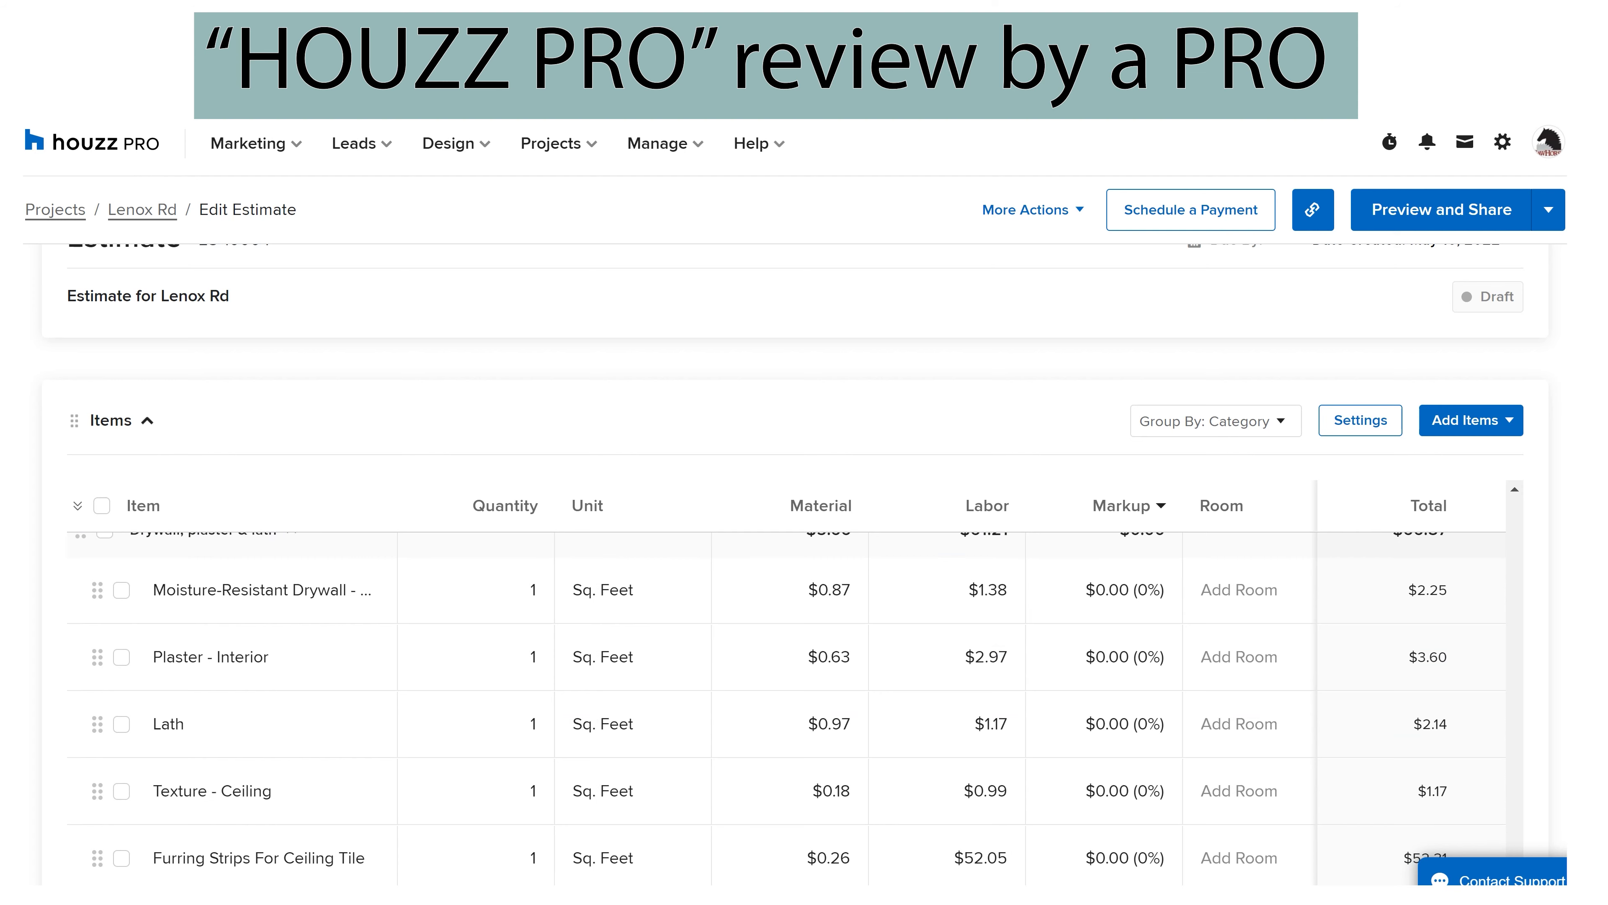
scroll(1241, 723, "down", 5)
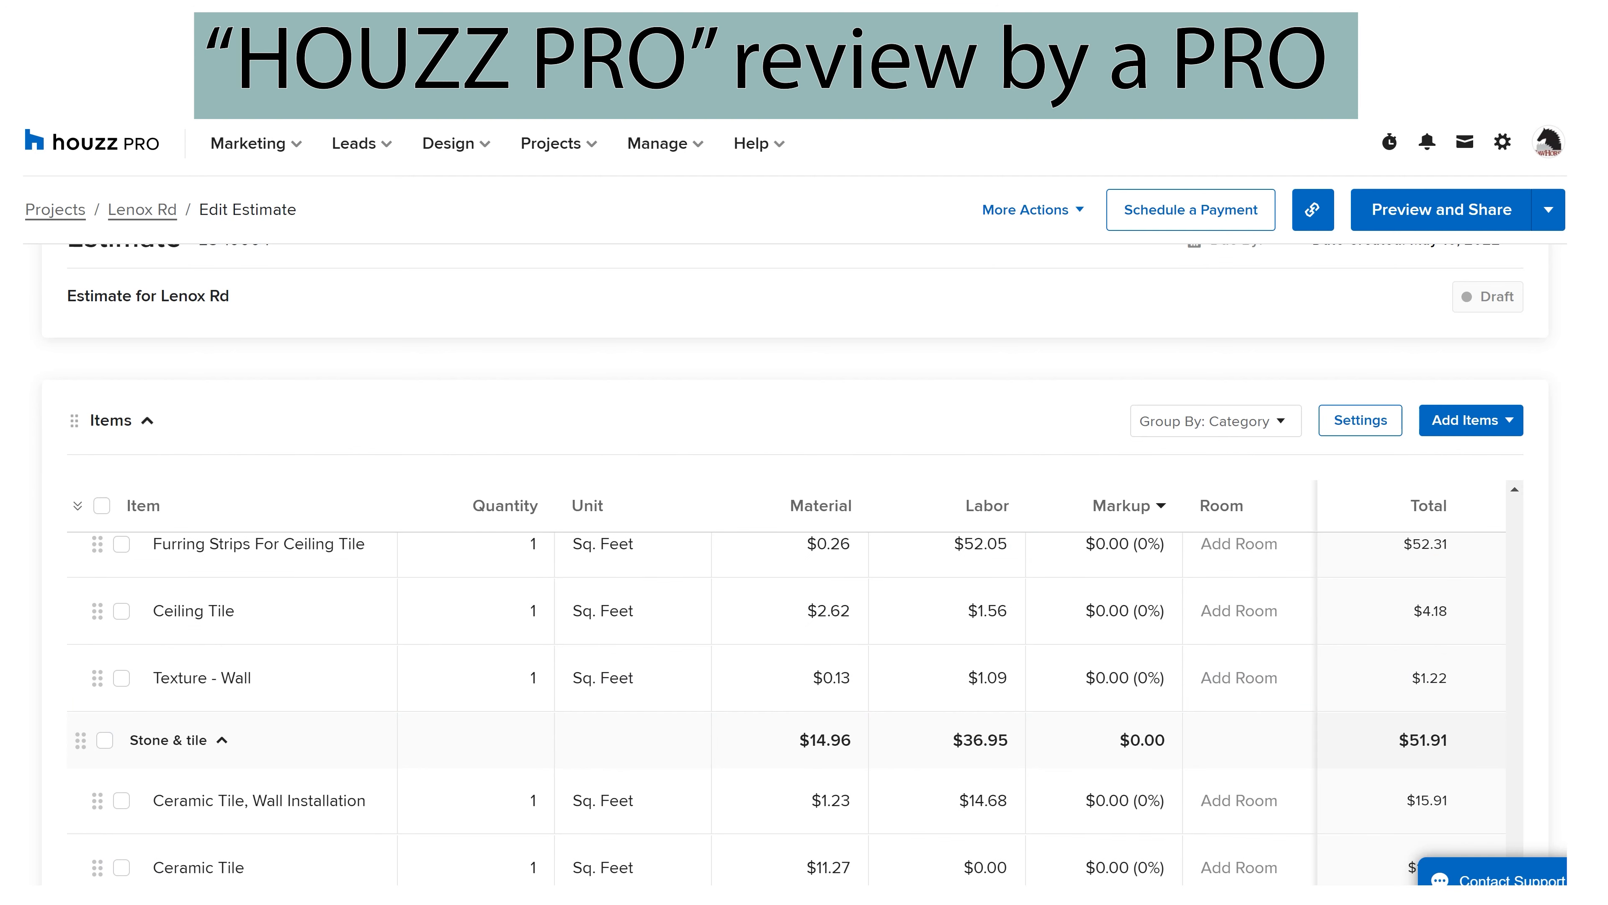
Try grouping the estimate's items by room and return them to grouping by category
left_click(1216, 420)
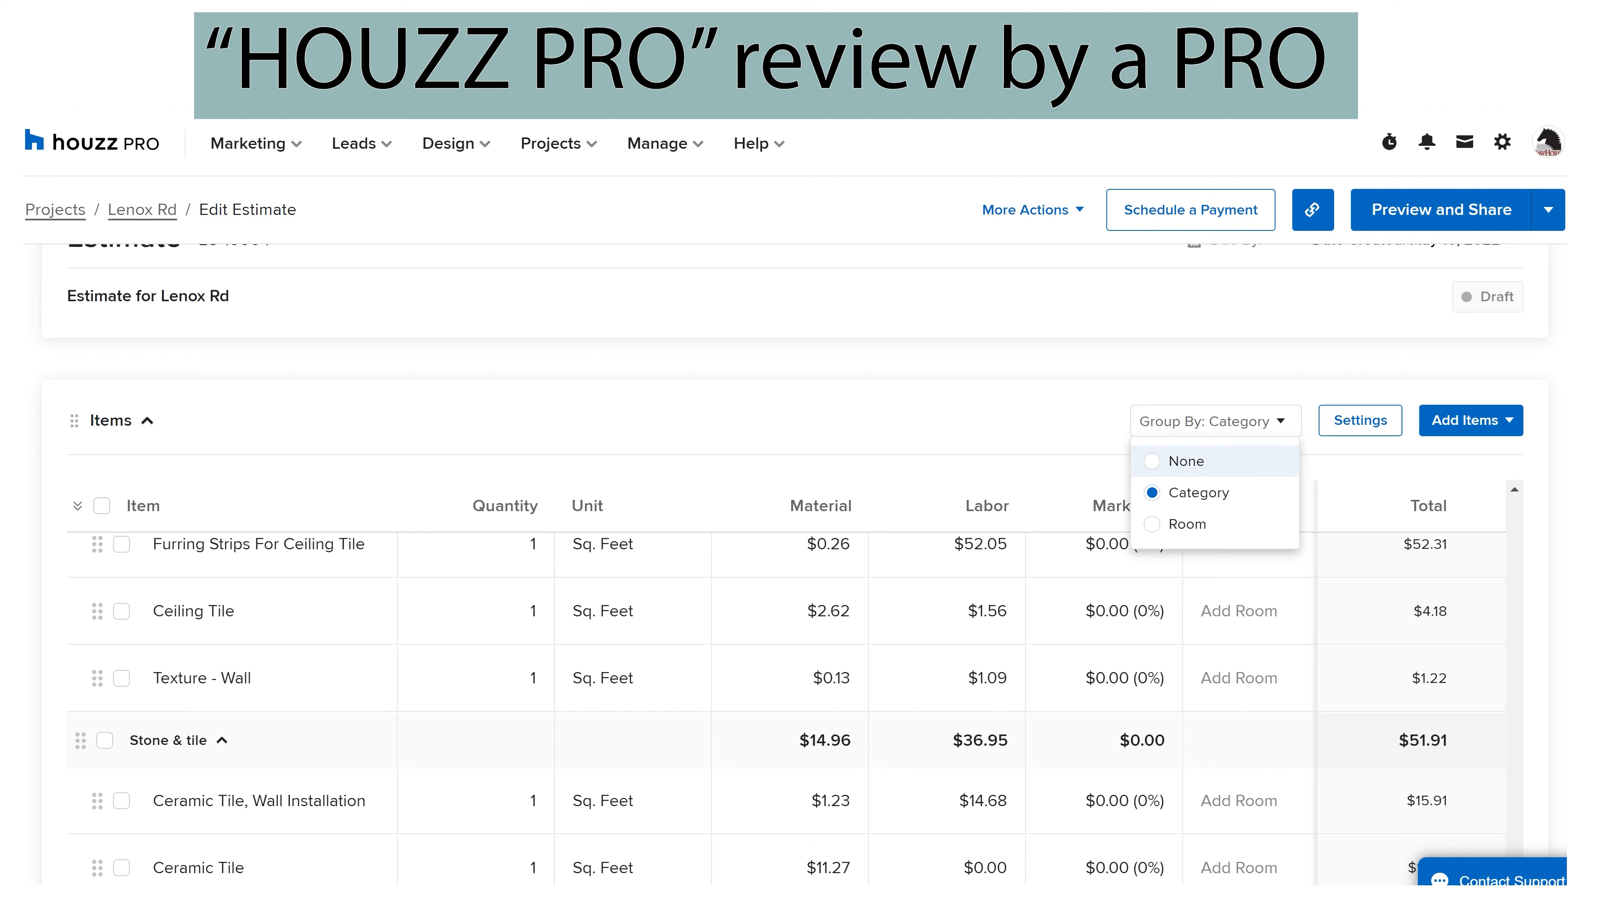
left_click(1188, 524)
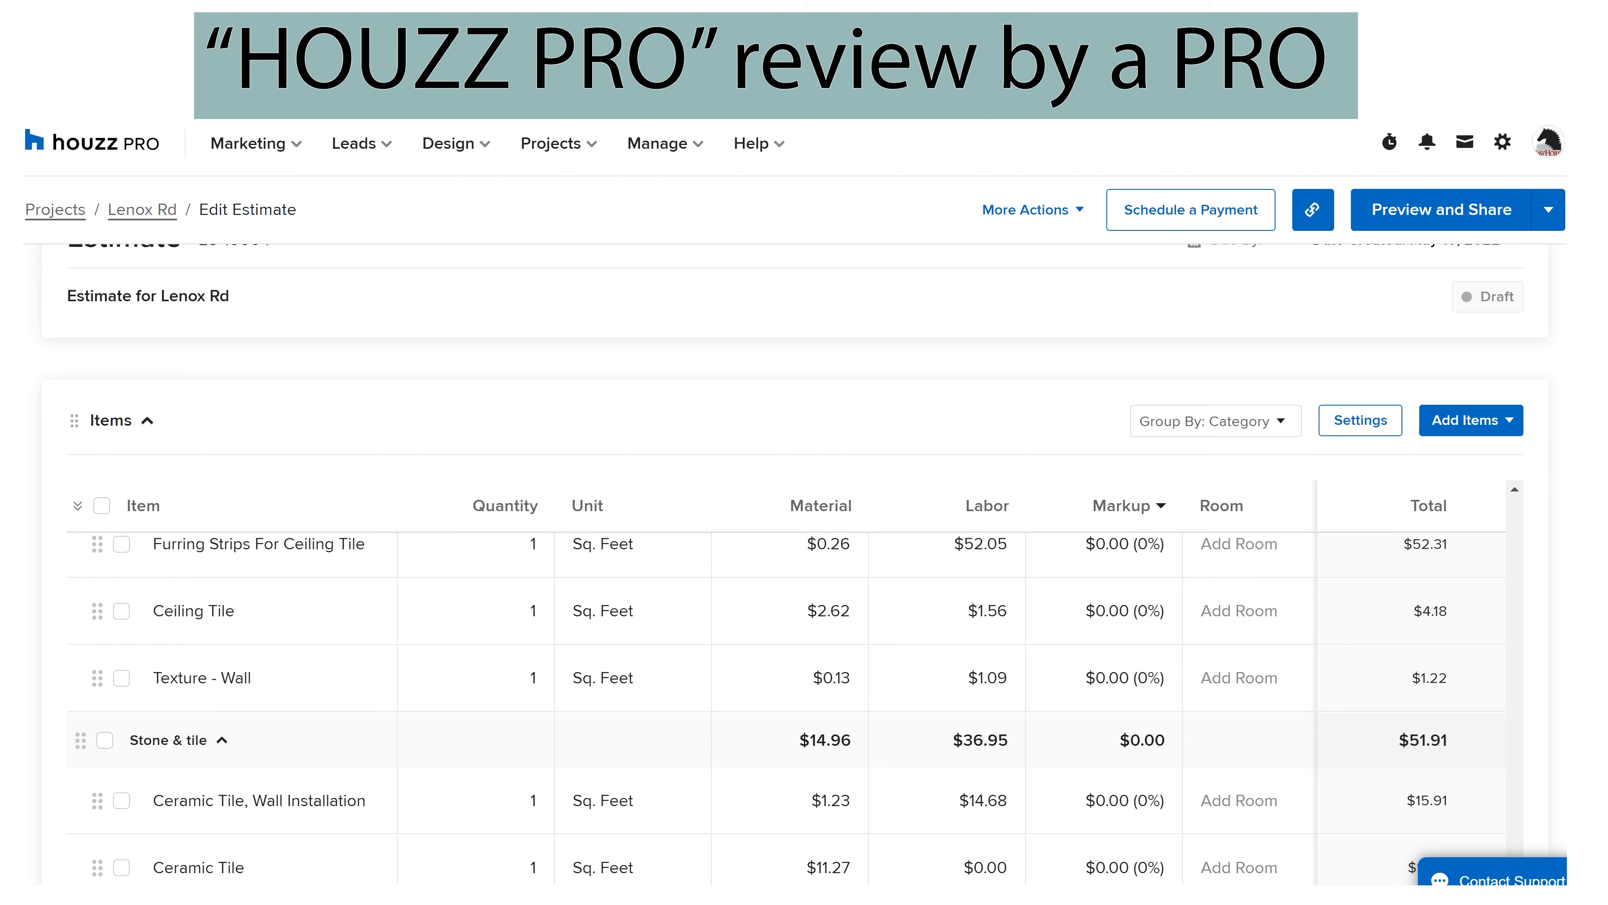
left_click(1222, 420)
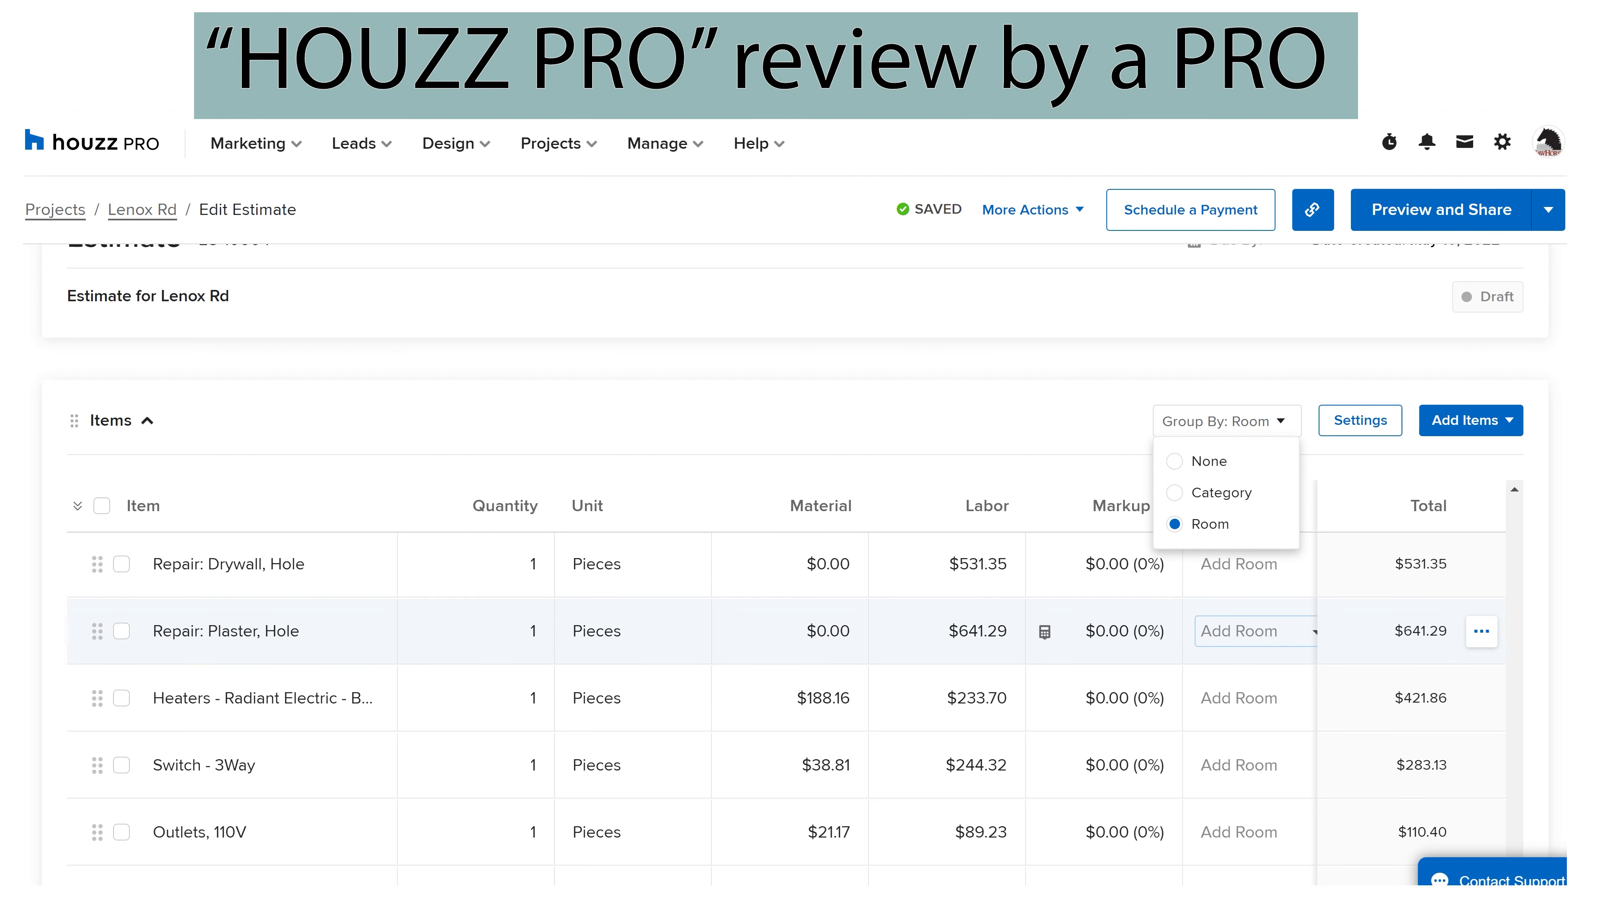
left_click(1239, 630)
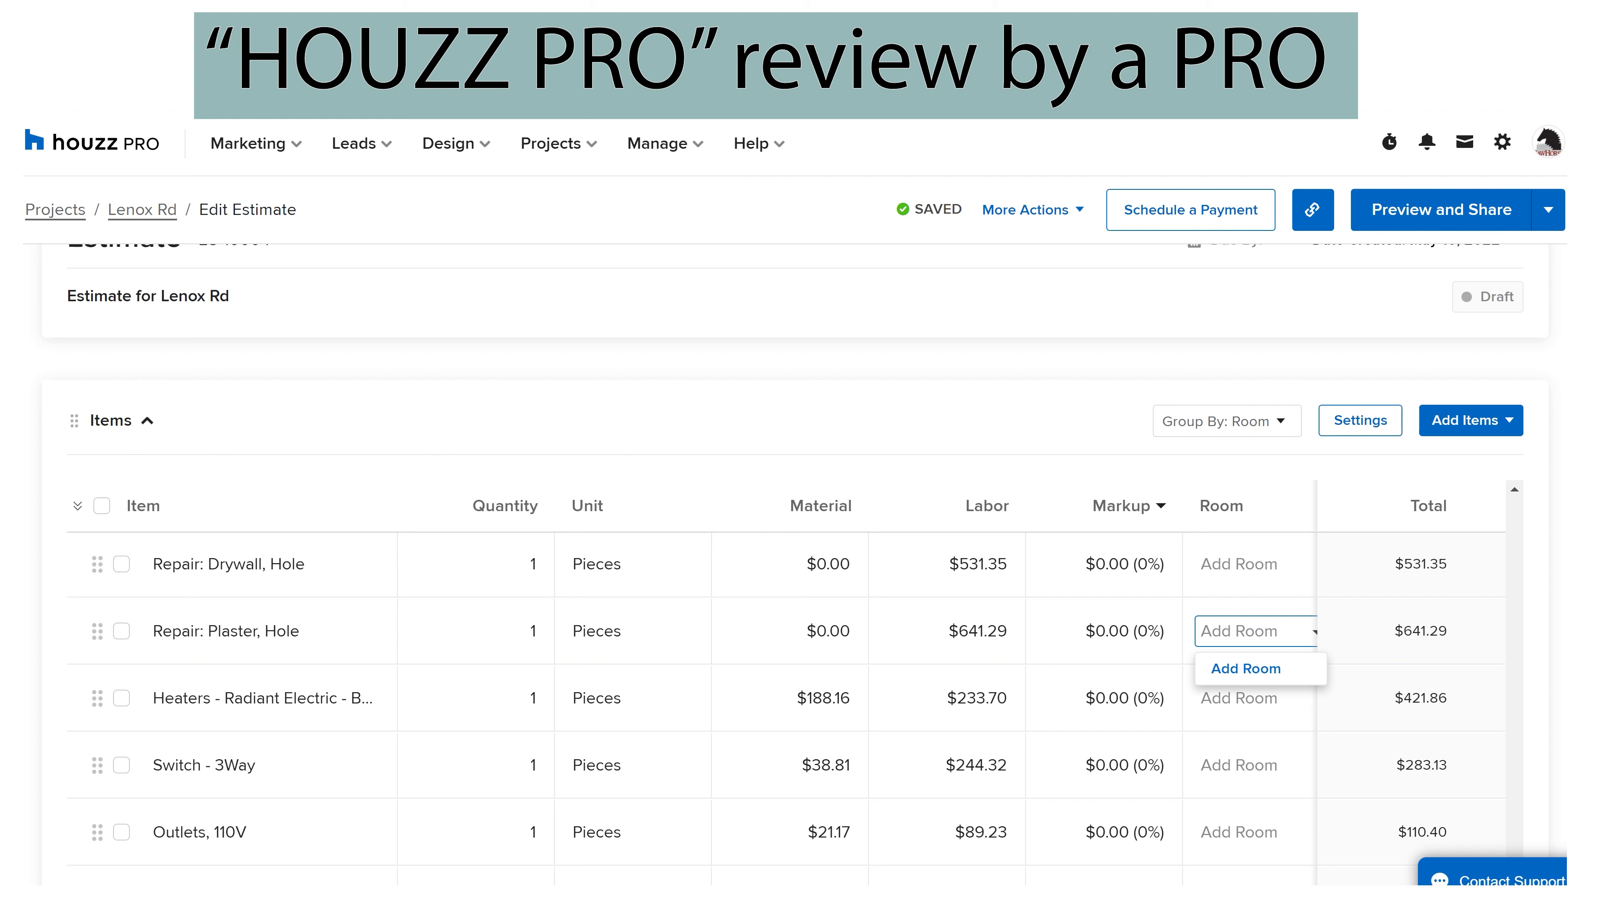
left_click(1227, 420)
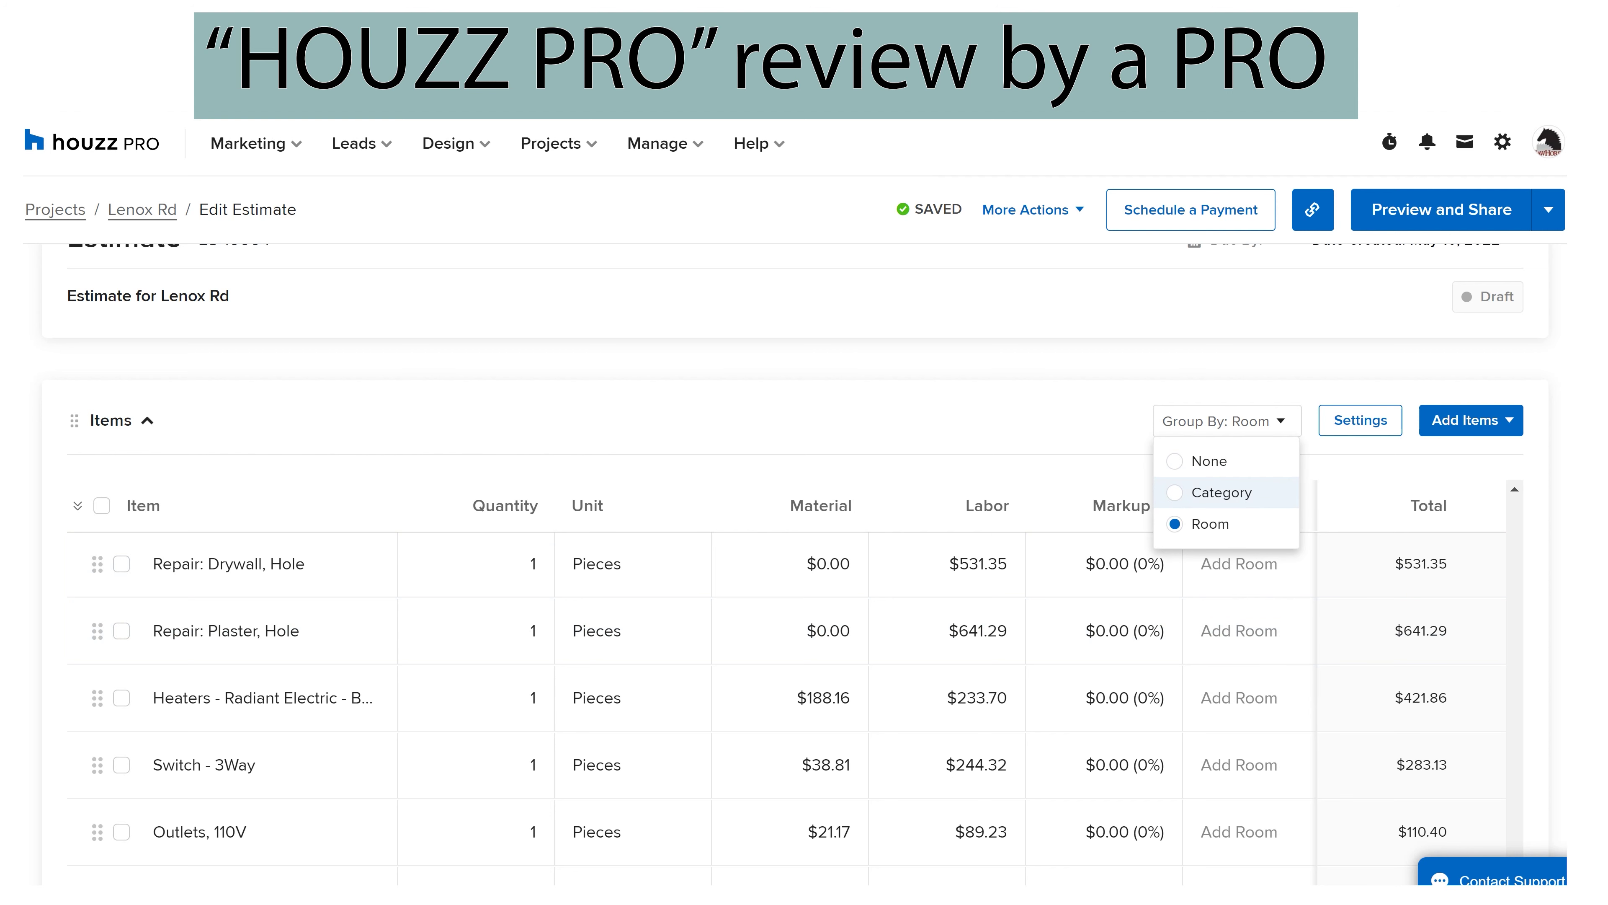
left_click(1222, 492)
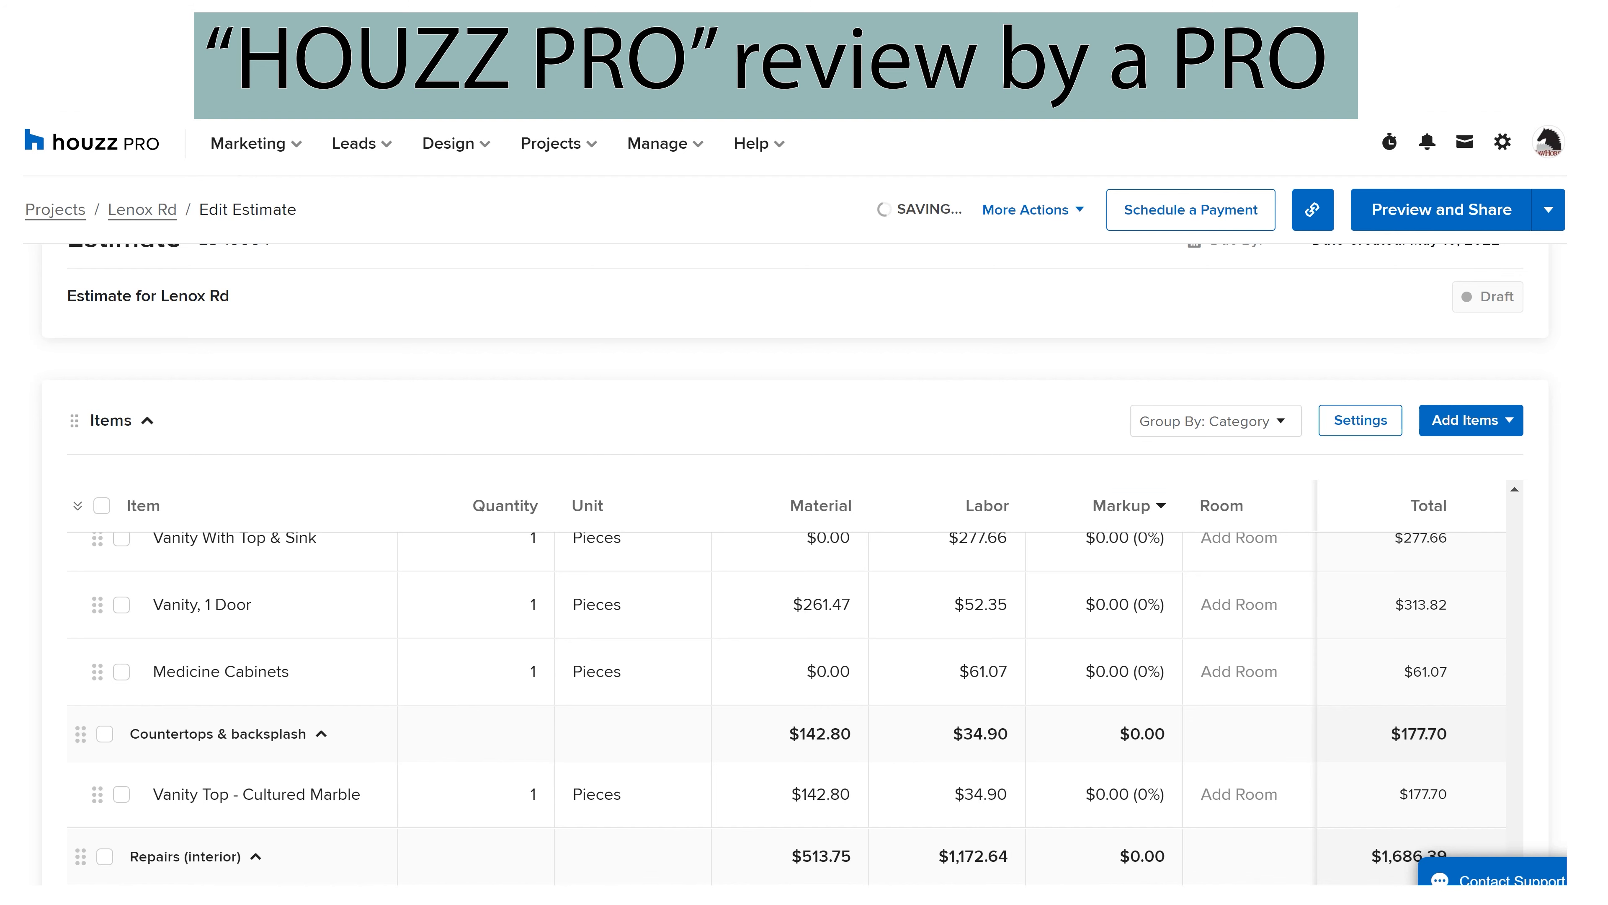
Examine the category-grouped items from Countertops & backsplash down to Flooring, and return to the project's estimates list
scroll(1045, 633, "down", 3)
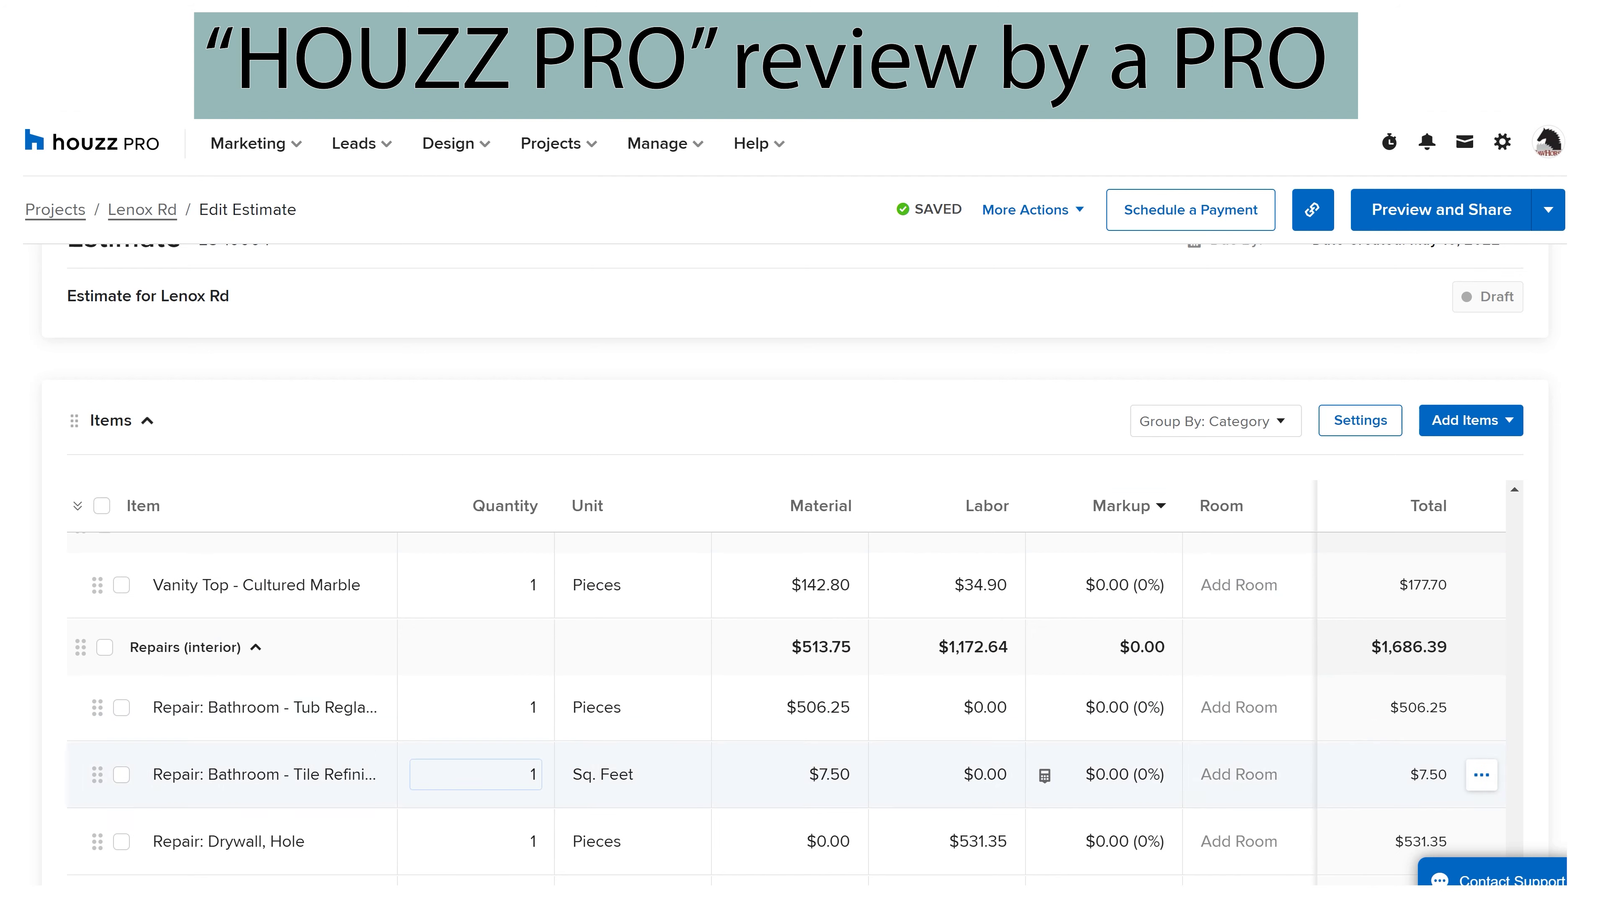
scroll(1044, 633, "down", 1)
scroll(1044, 697, "down", 2)
scroll(1045, 697, "down", 3)
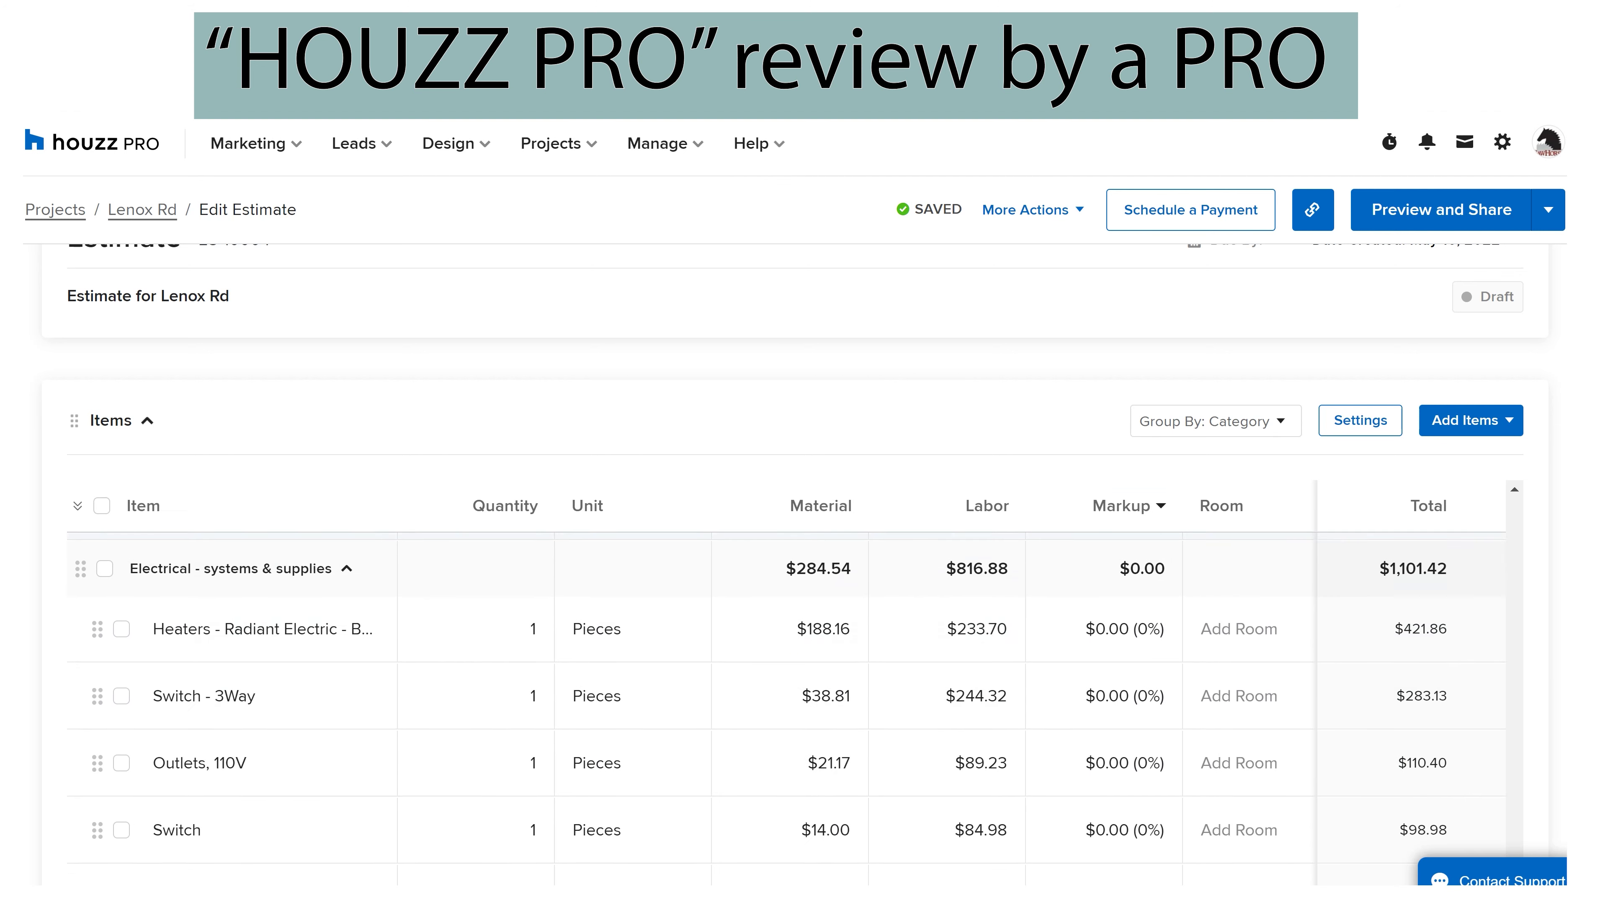
scroll(791, 745, "down", 10)
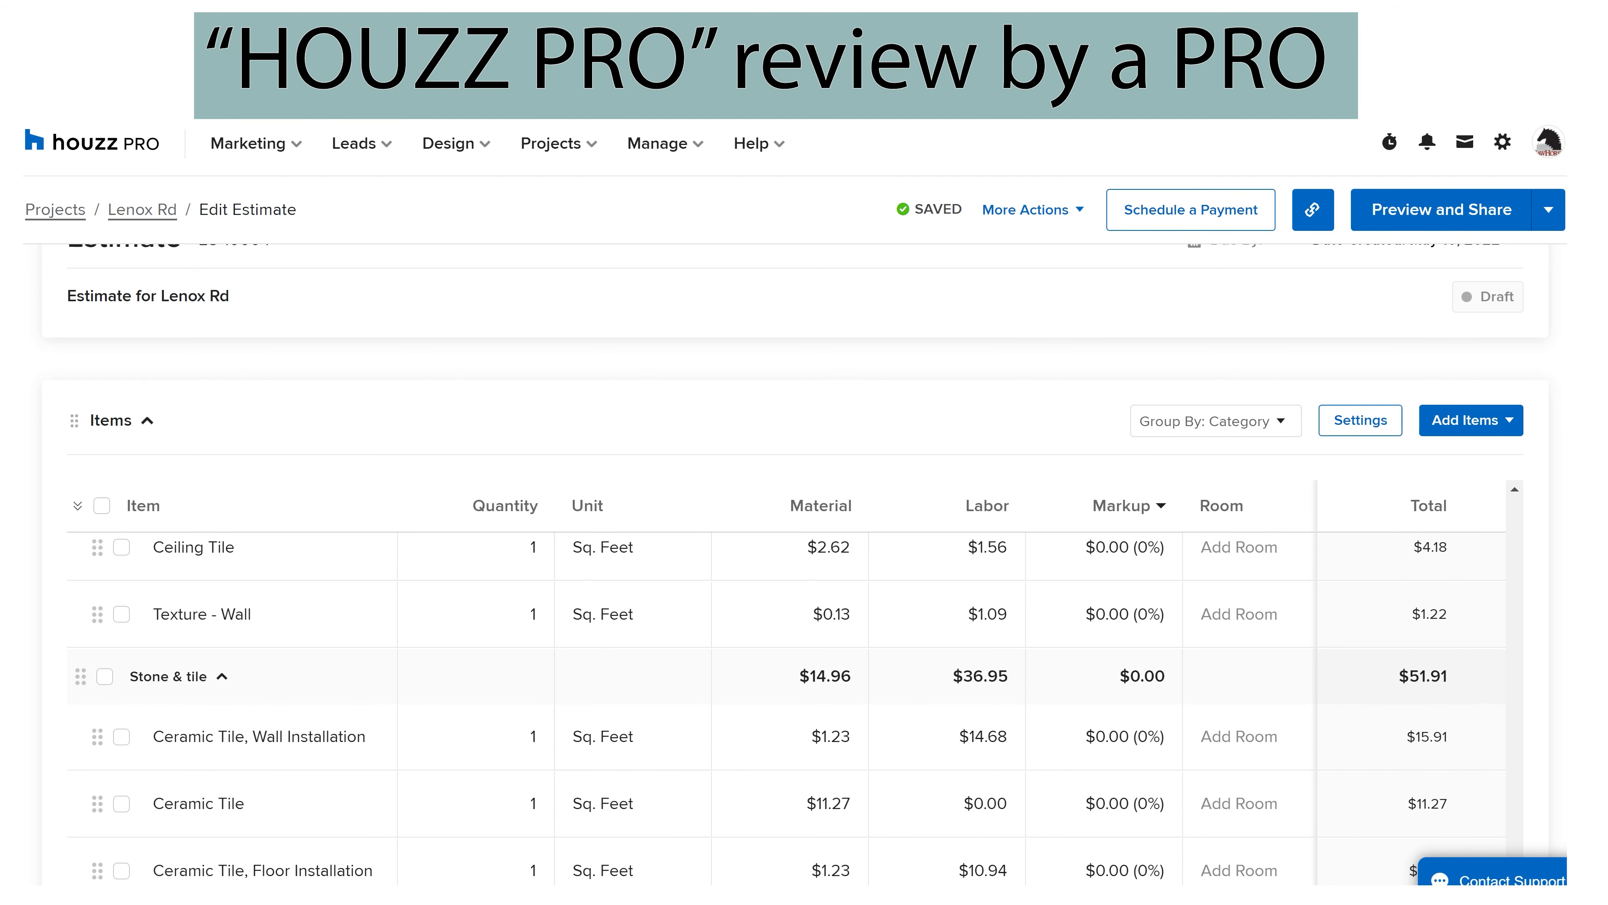
scroll(791, 728, "down", 3)
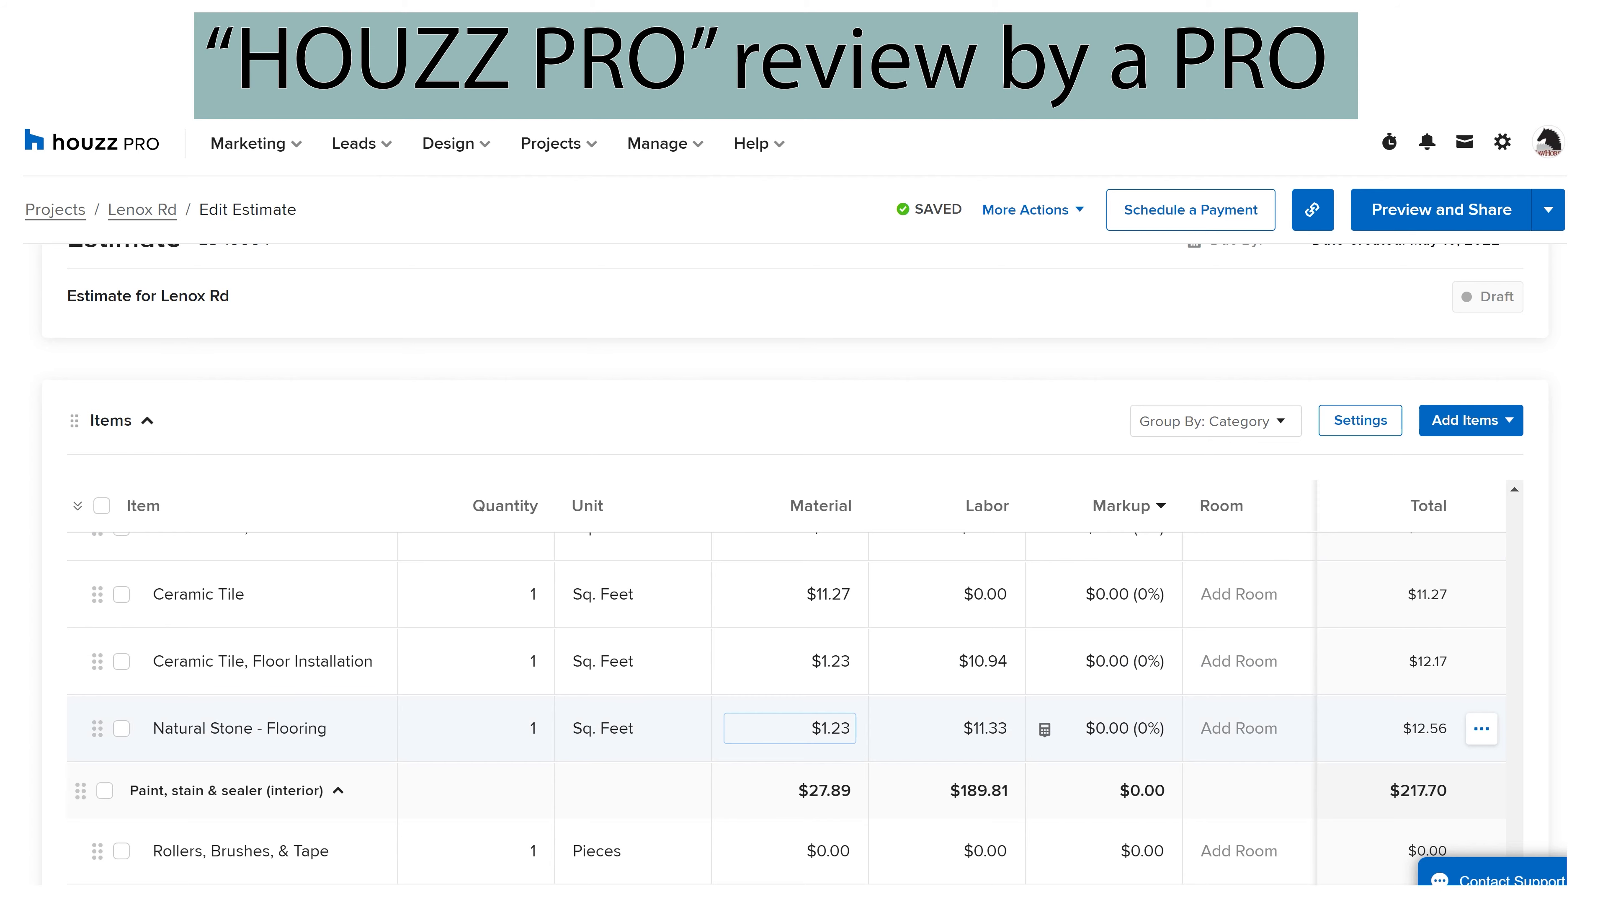
scroll(792, 729, "down", 6)
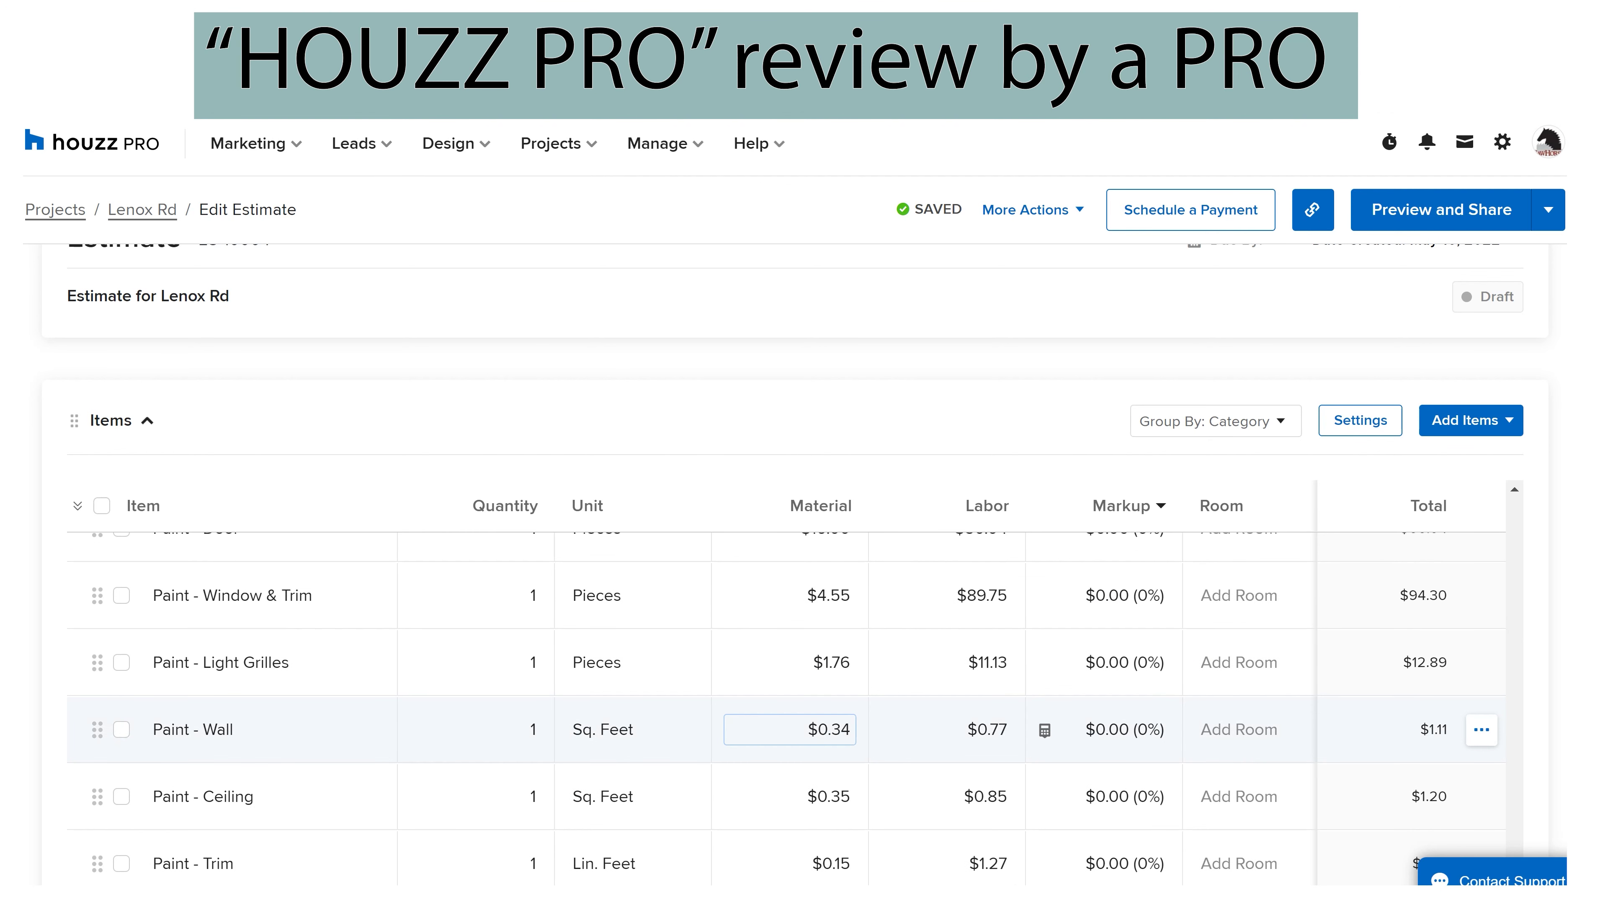
scroll(792, 729, "down", 3)
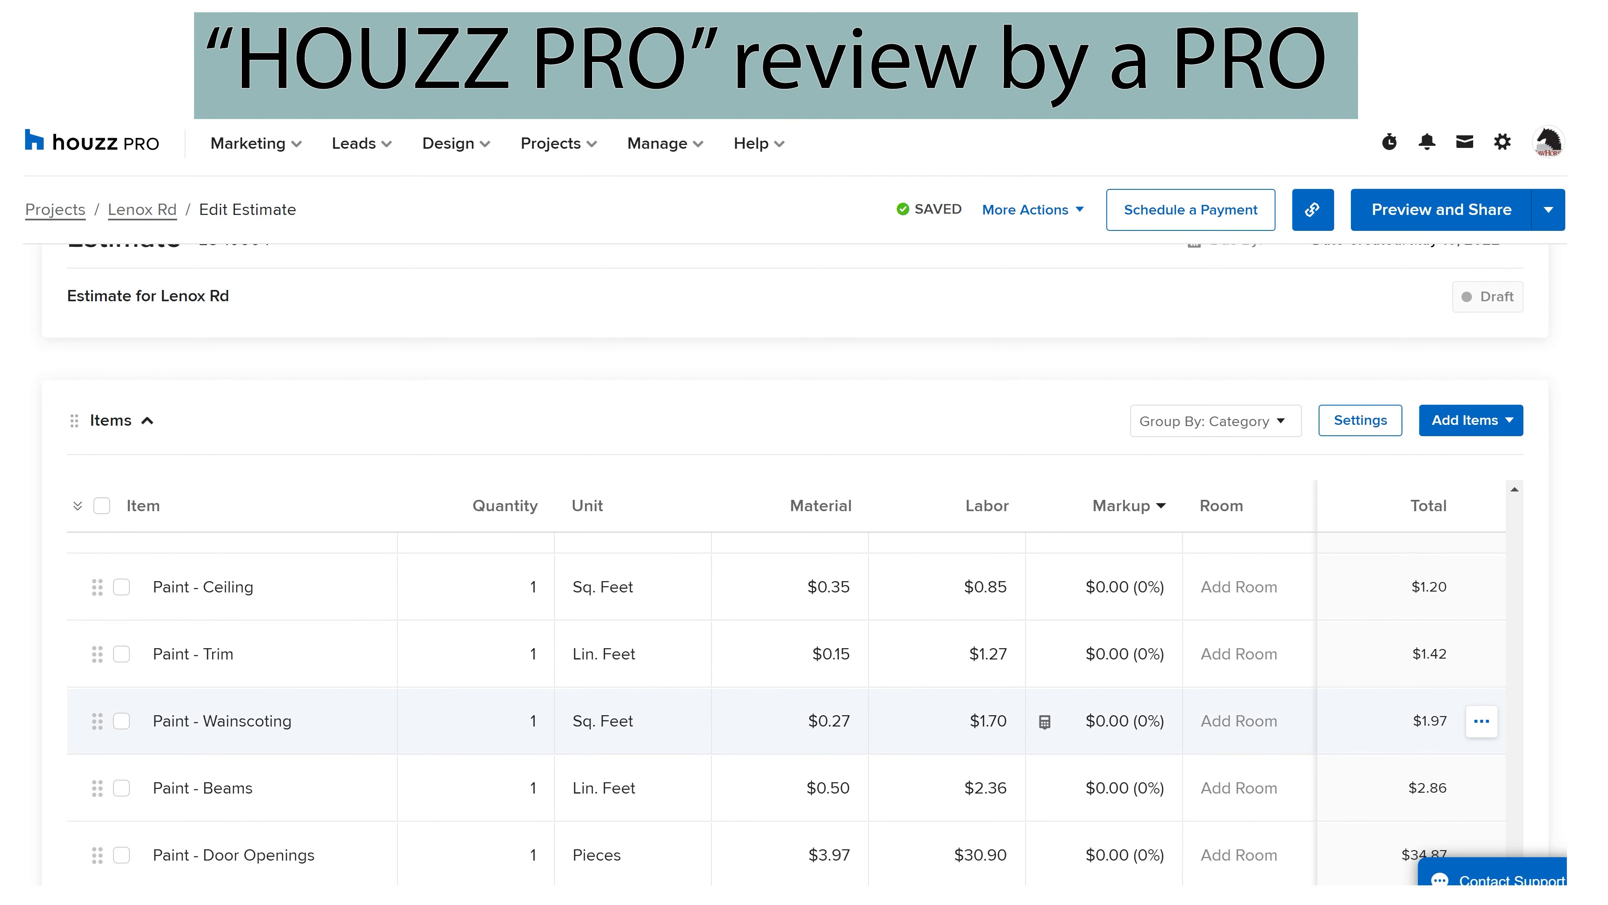
scroll(792, 729, "down", 3)
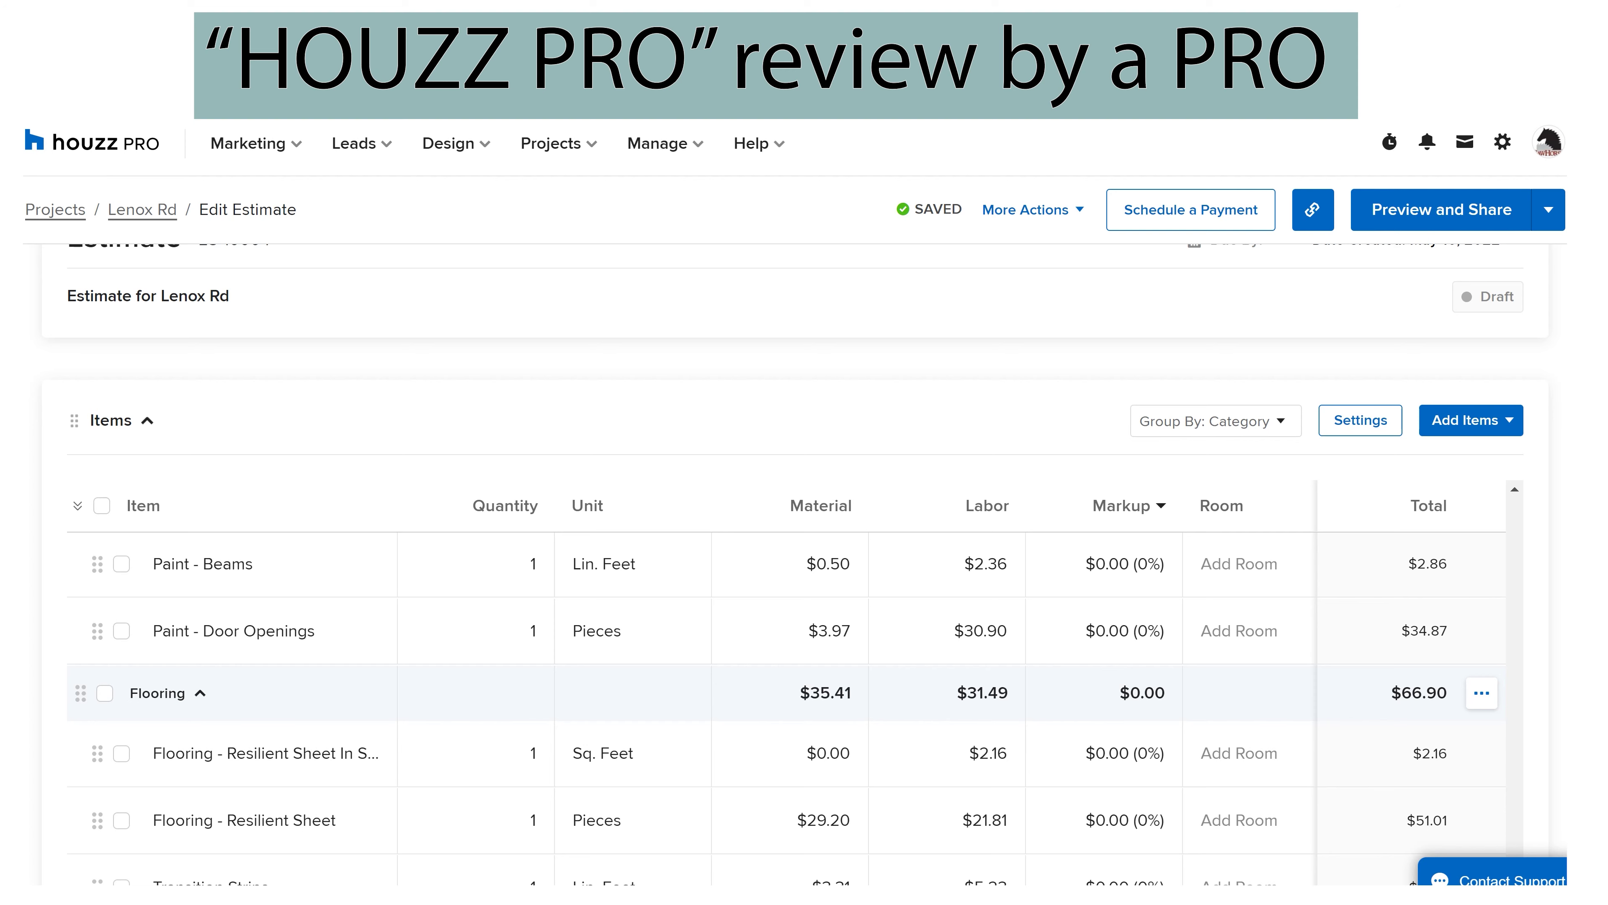
scroll(791, 570, "down", 3)
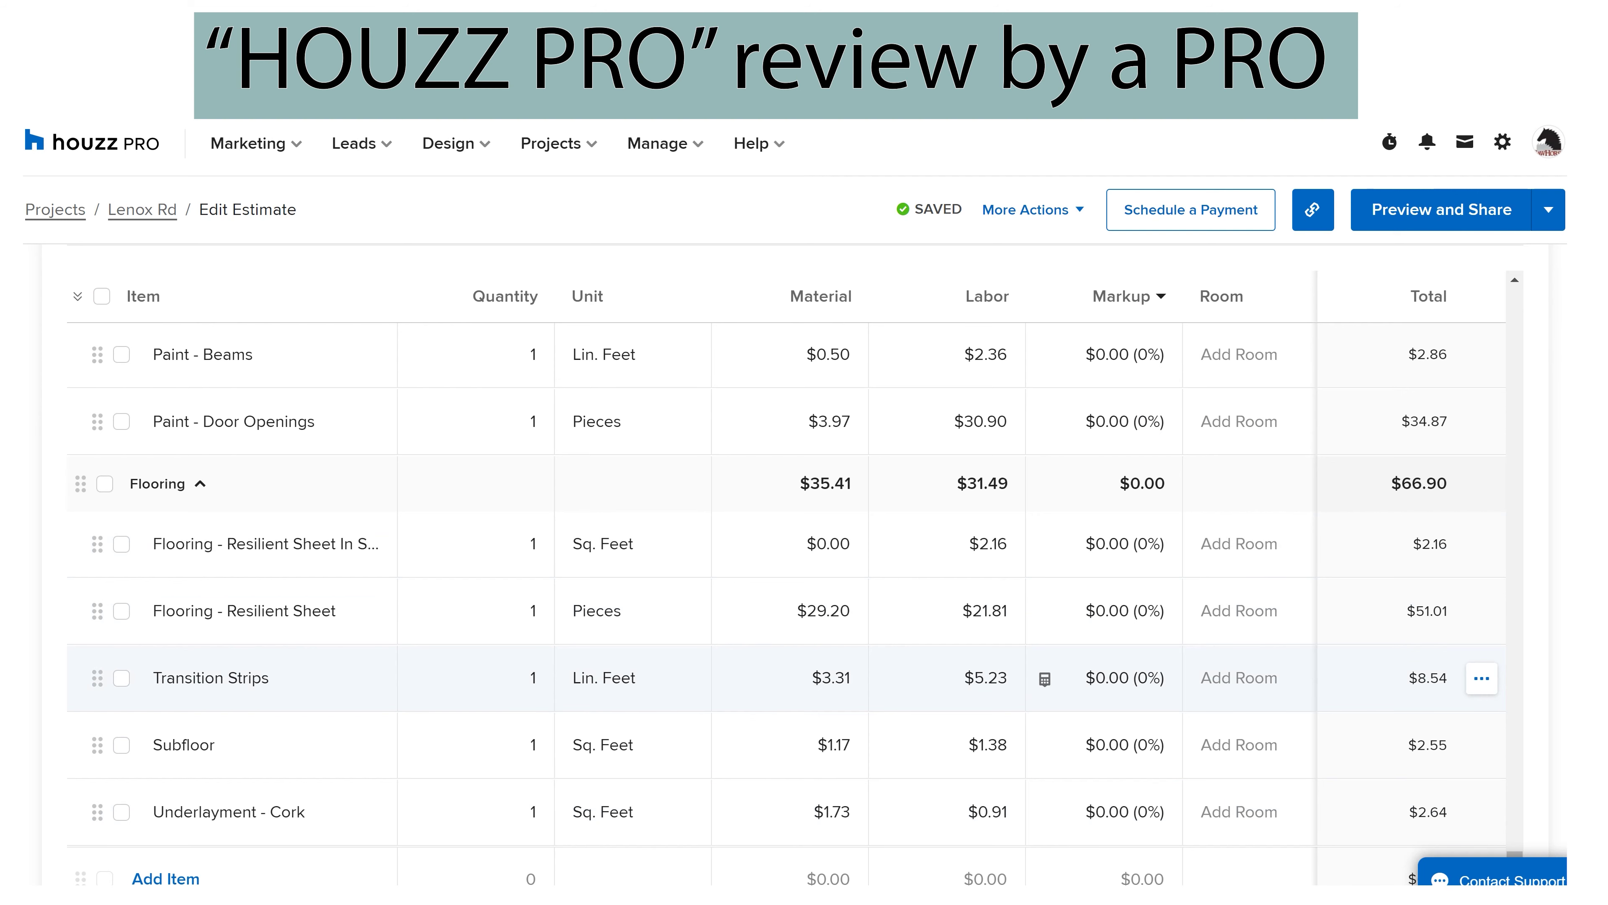
scroll(791, 570, "down", 2)
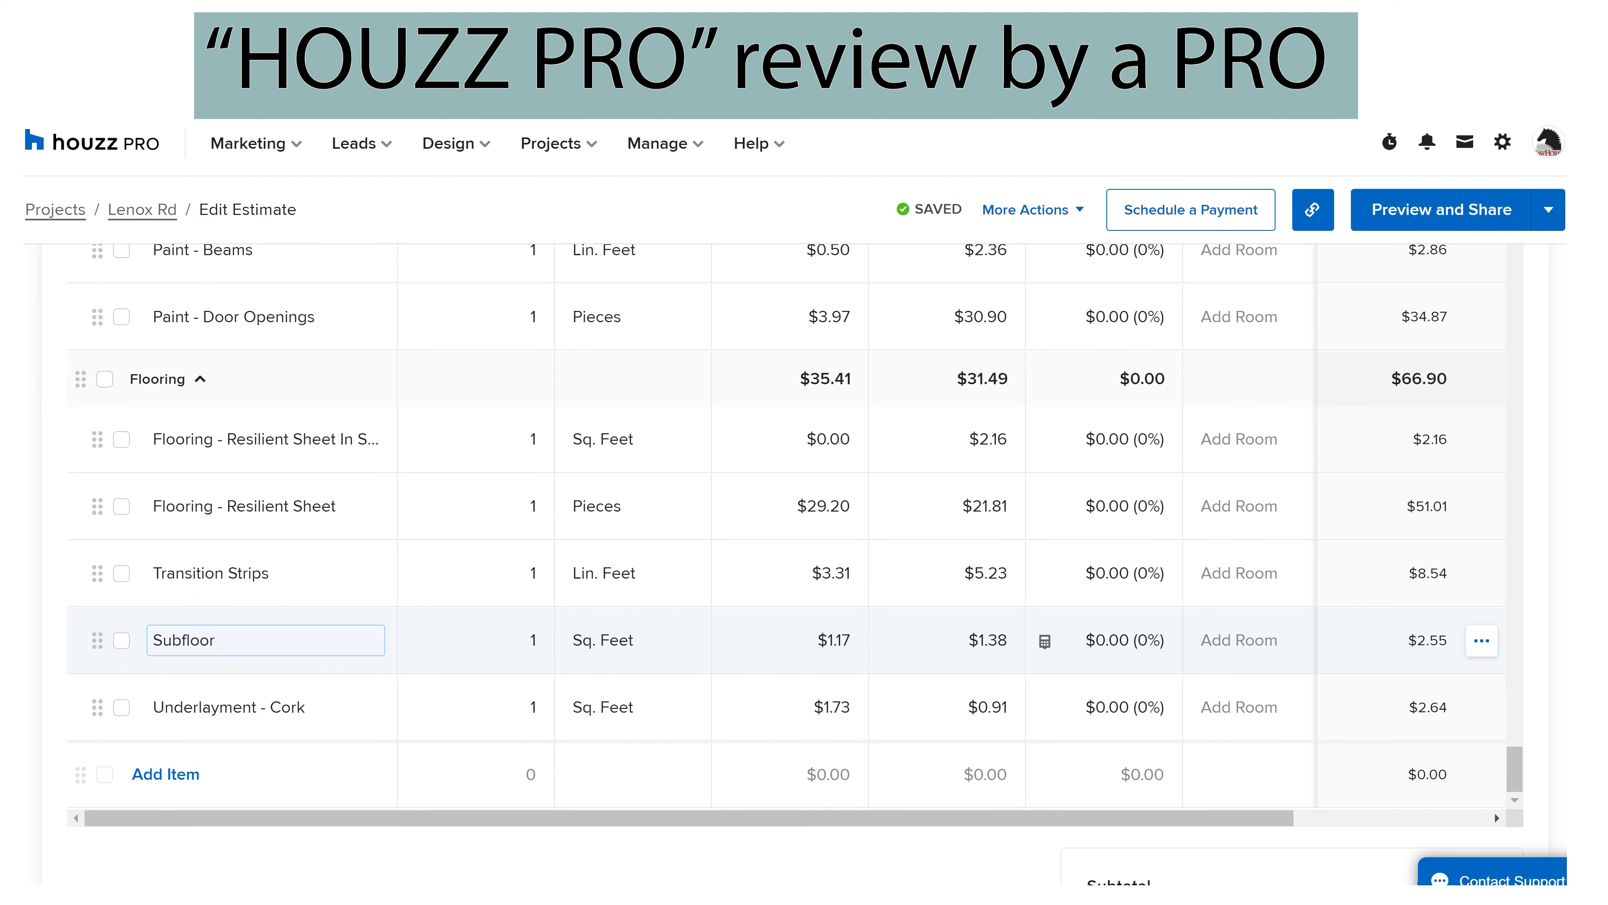
scroll(787, 514, "up", 20)
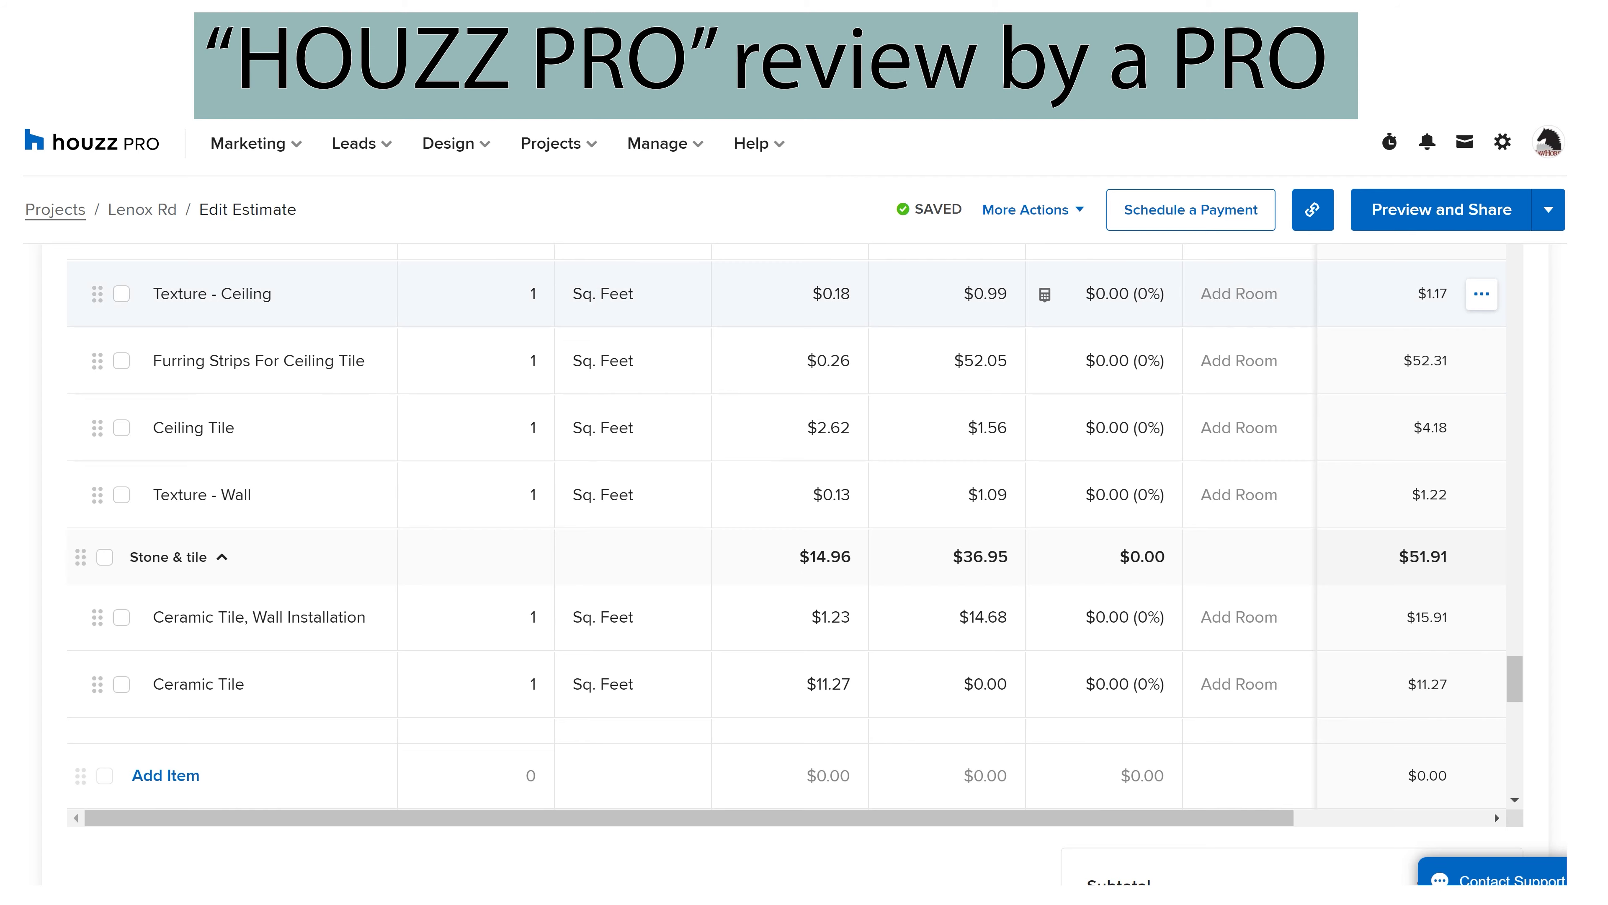
left_click(142, 209)
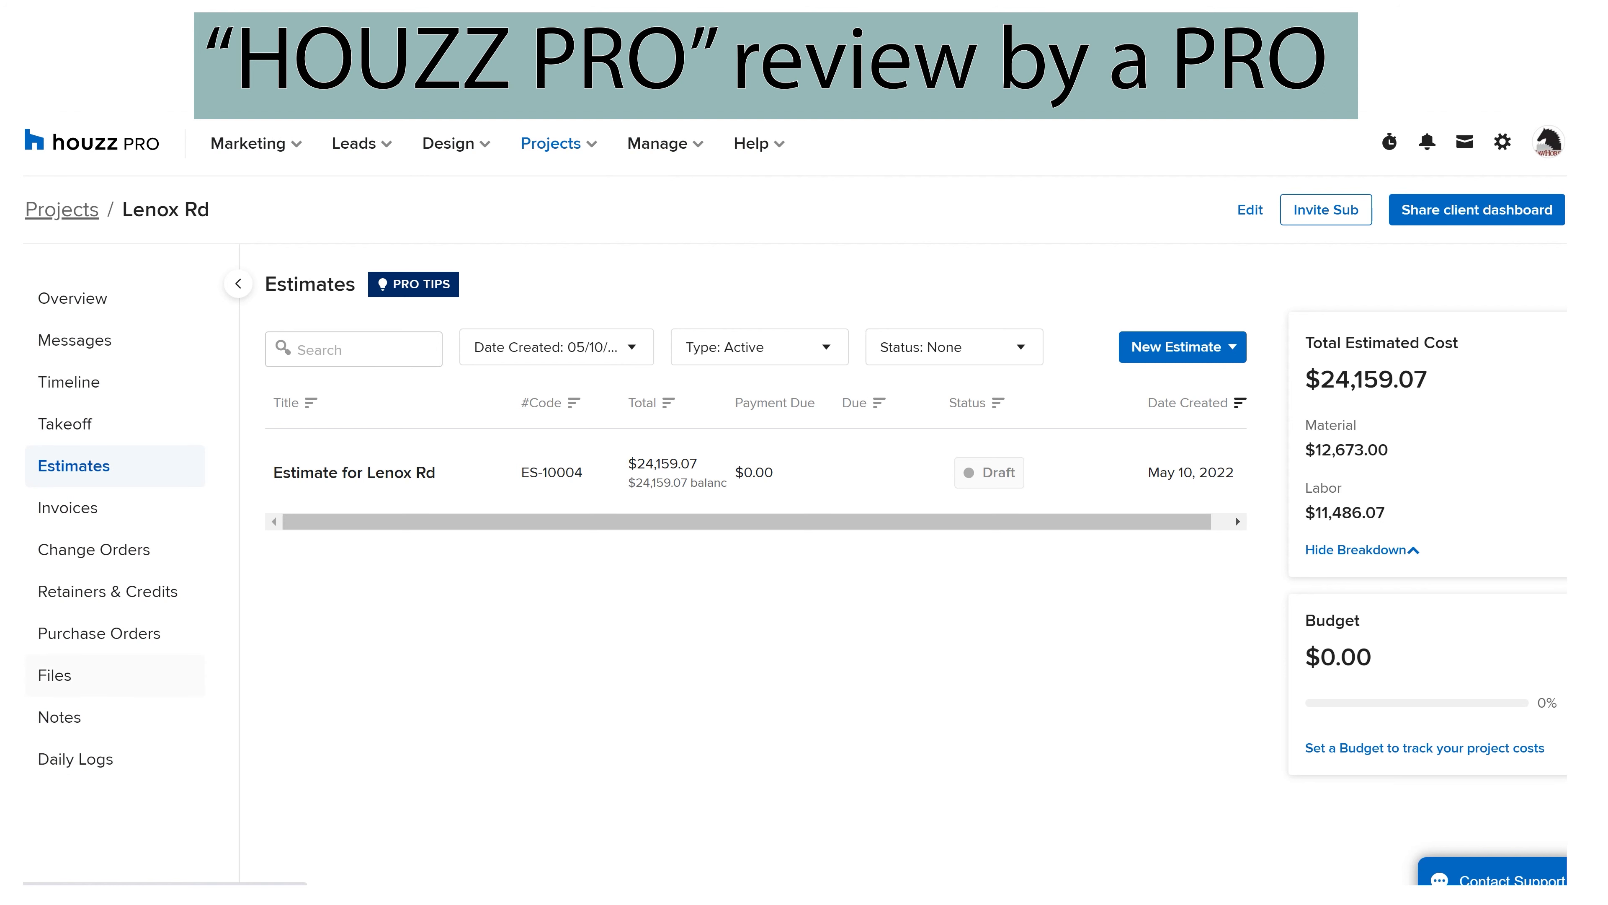
View the client, team and subs/vendors sharing access for 20210603_232451.jpg in the project's files, leaving the settings as they are
left_click(63, 675)
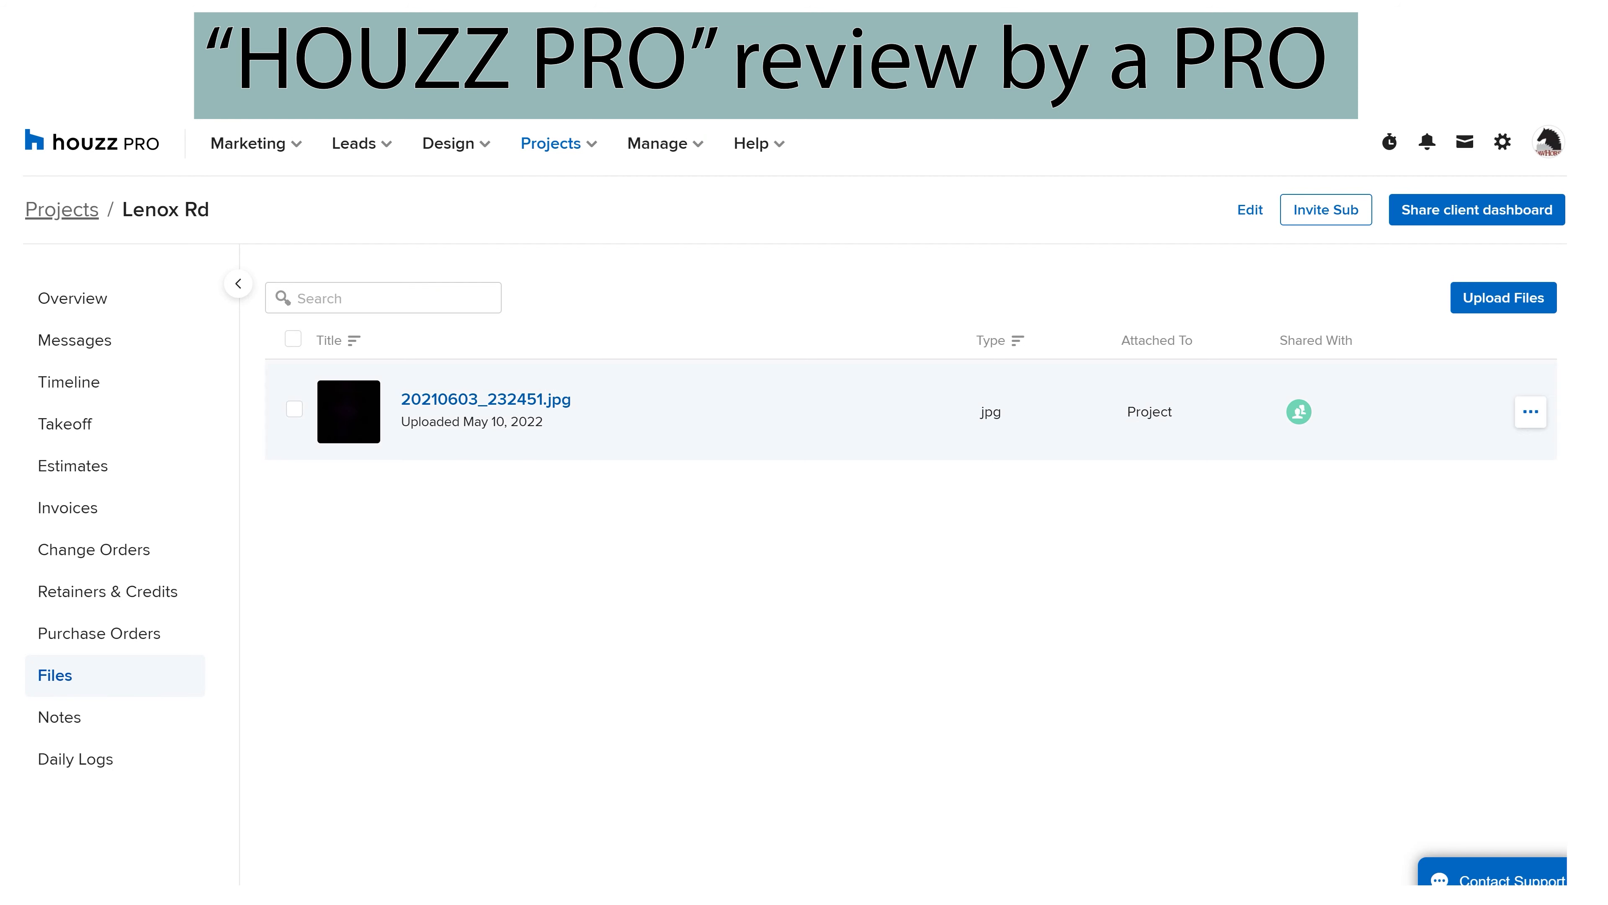
left_click(1298, 411)
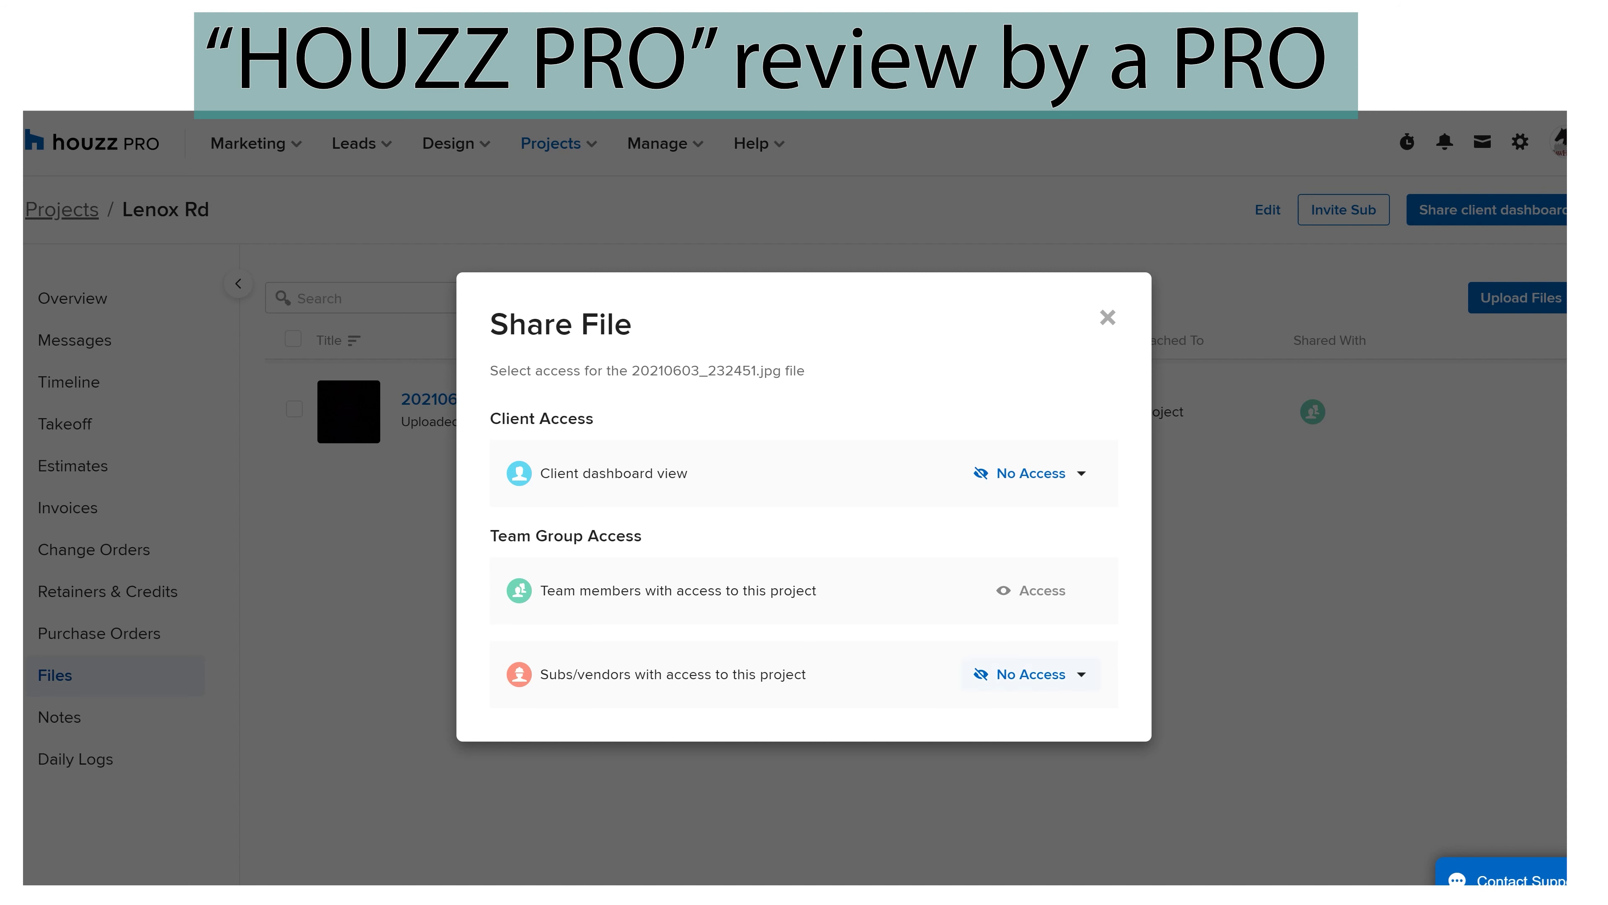
key("Escape")
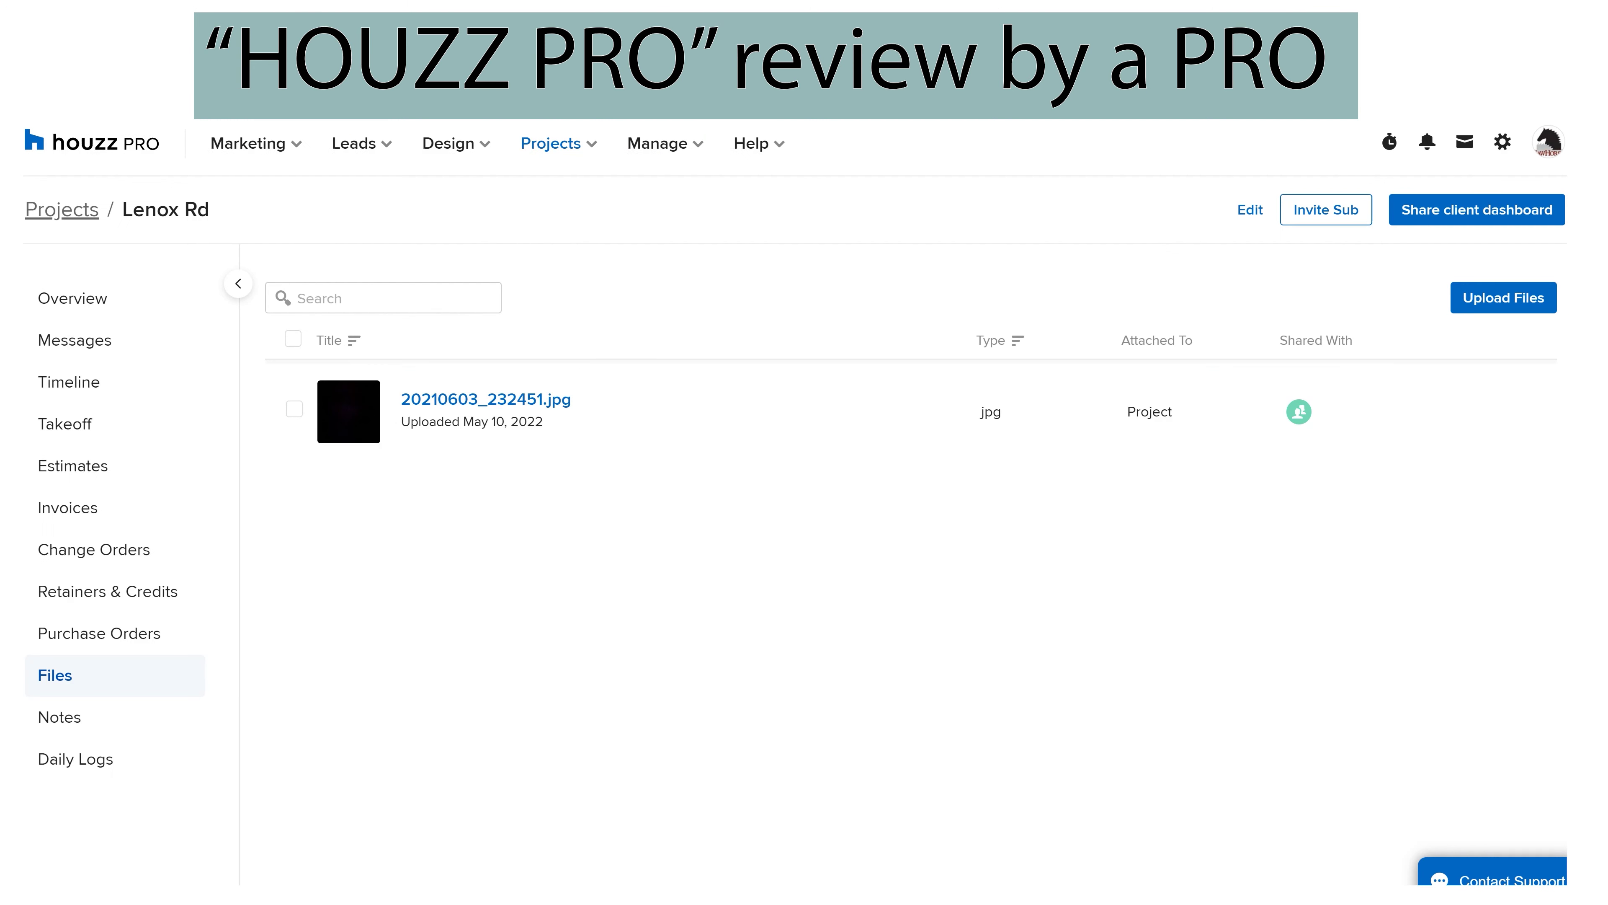
left_click(1531, 411)
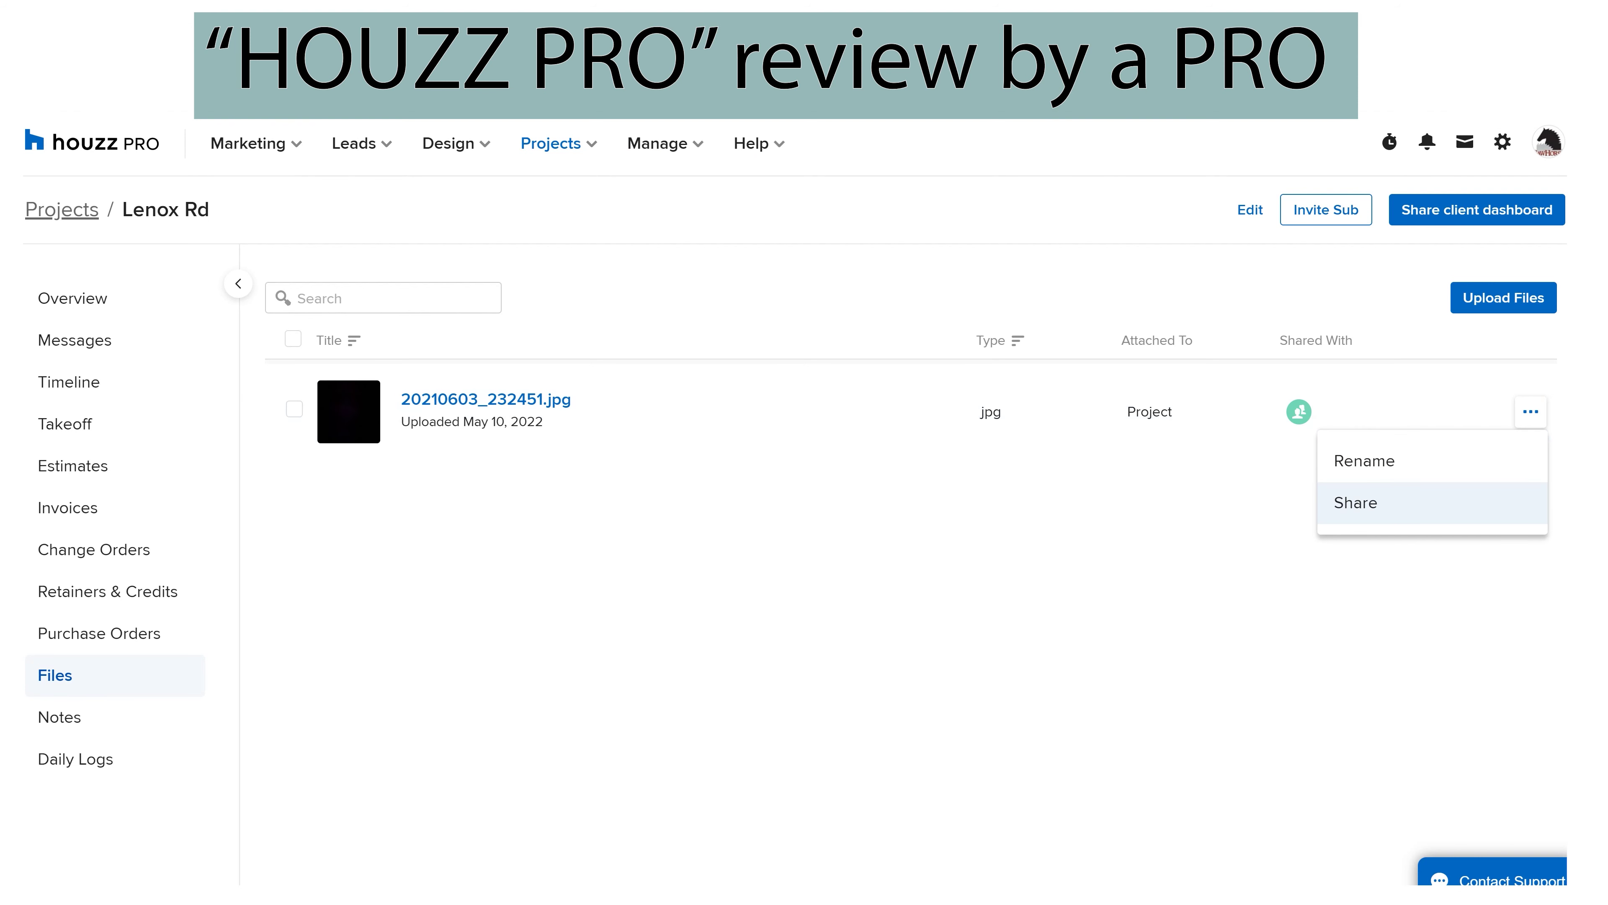
left_click(1356, 502)
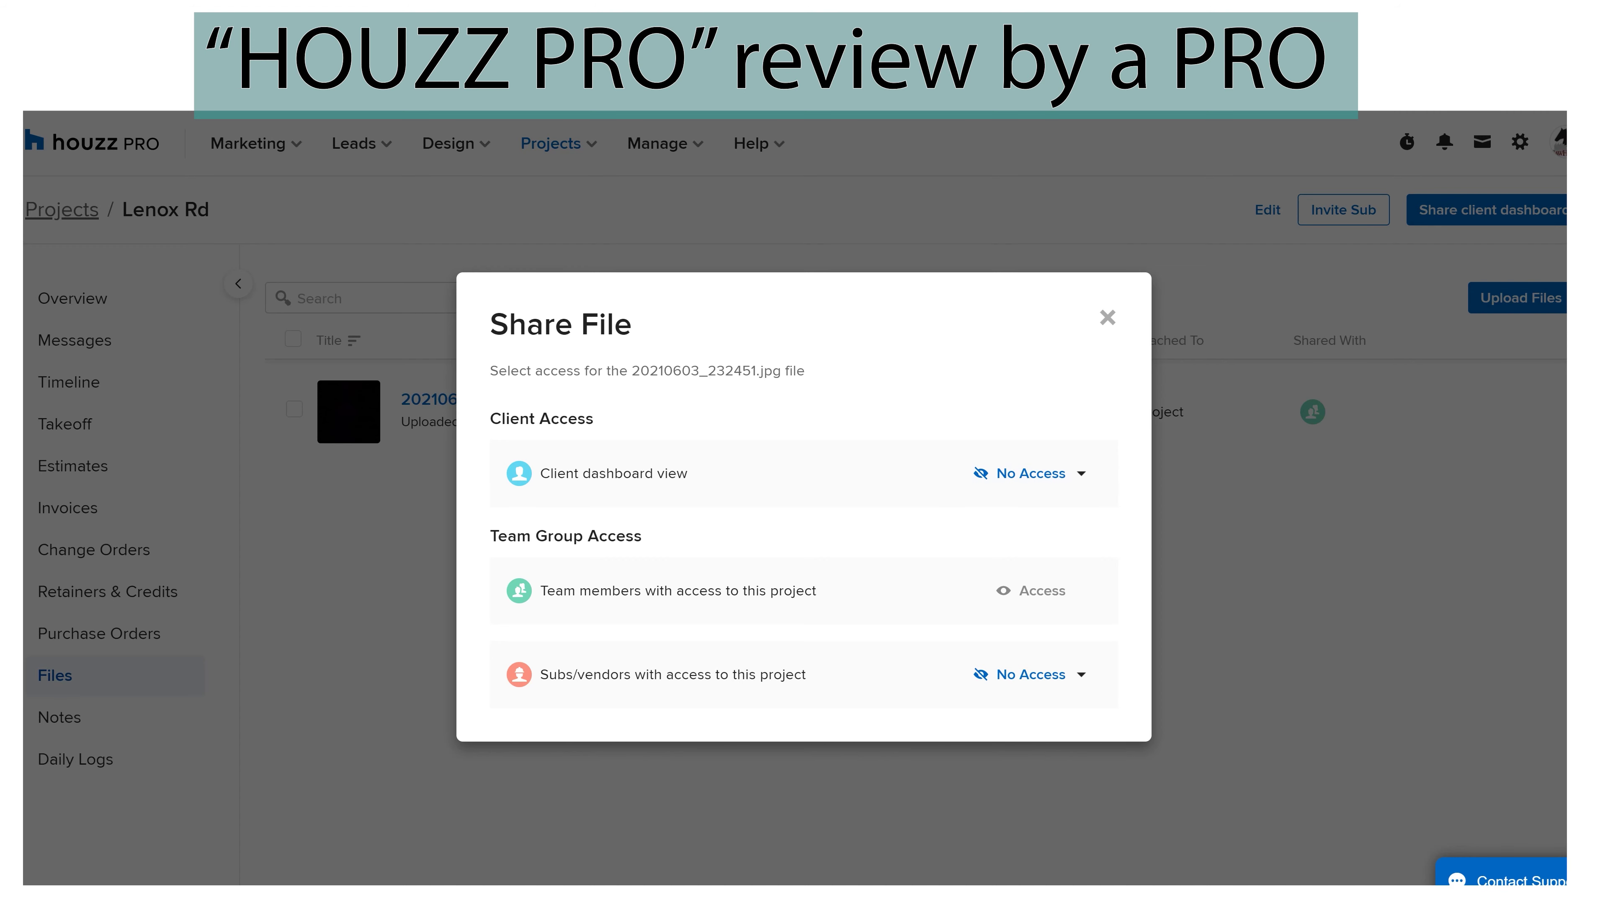
left_click(1108, 317)
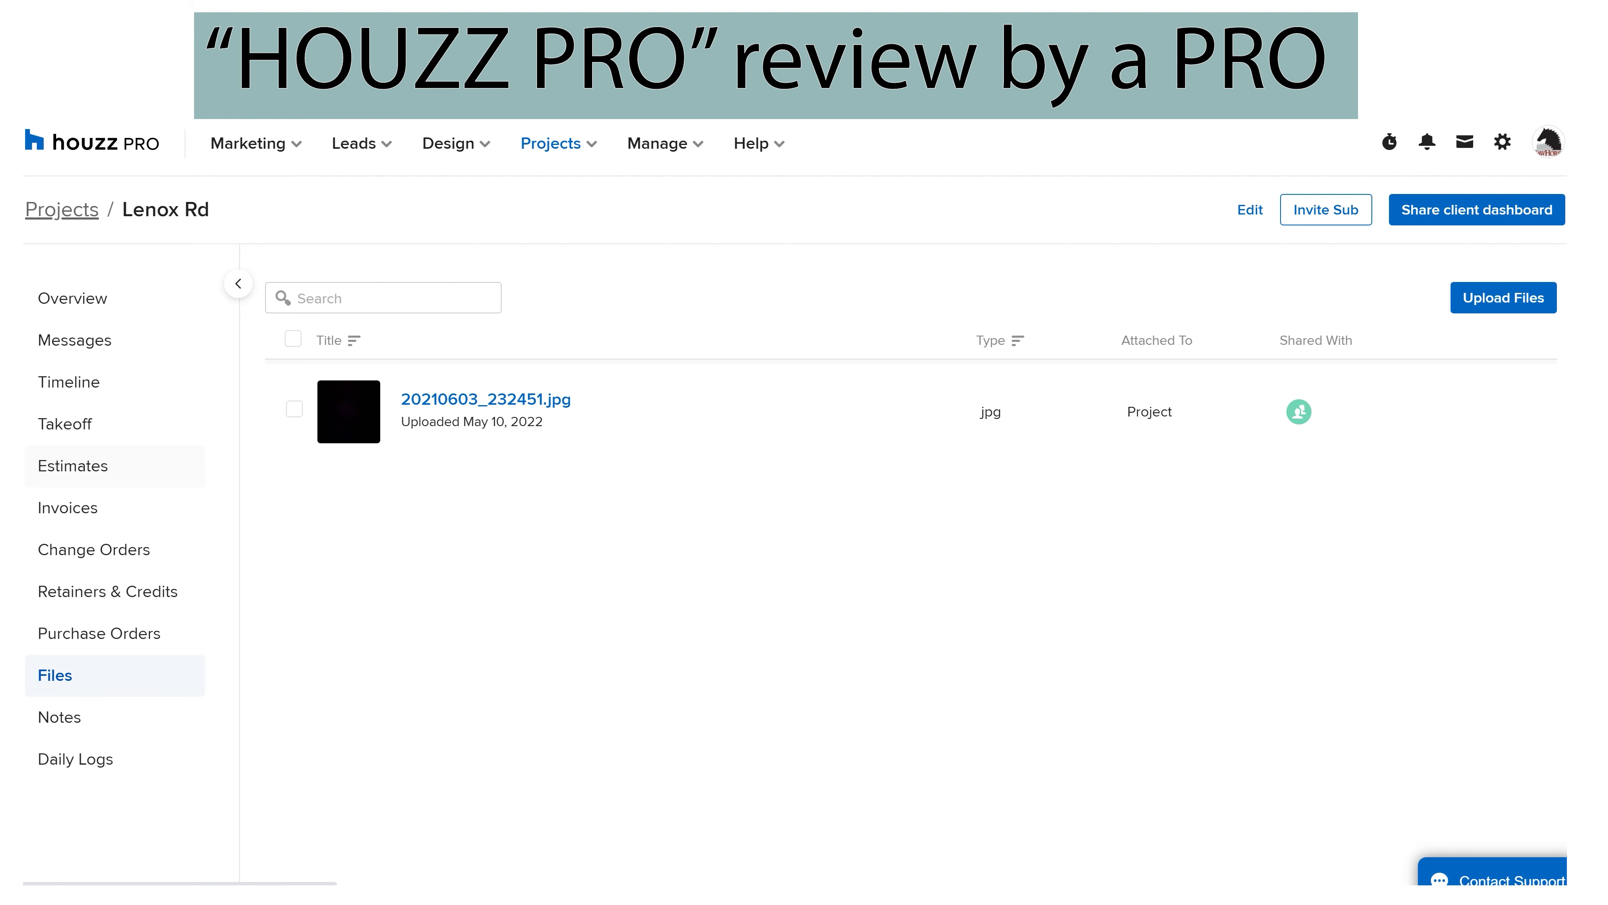
Open the takeoff section of the Lenox Rd project
left_click(66, 424)
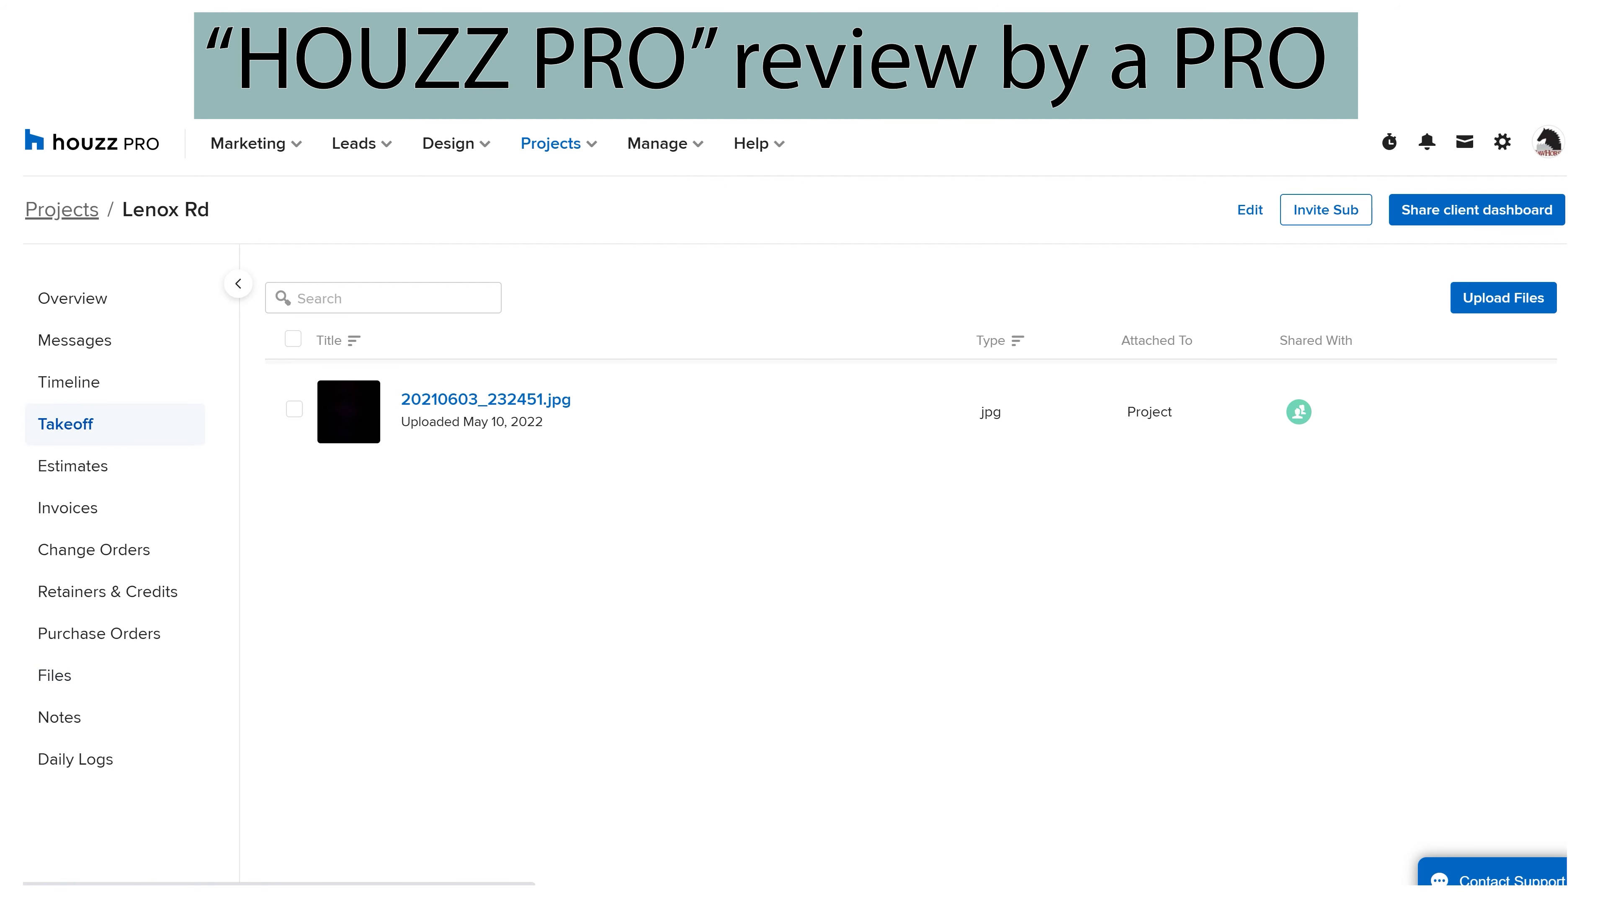